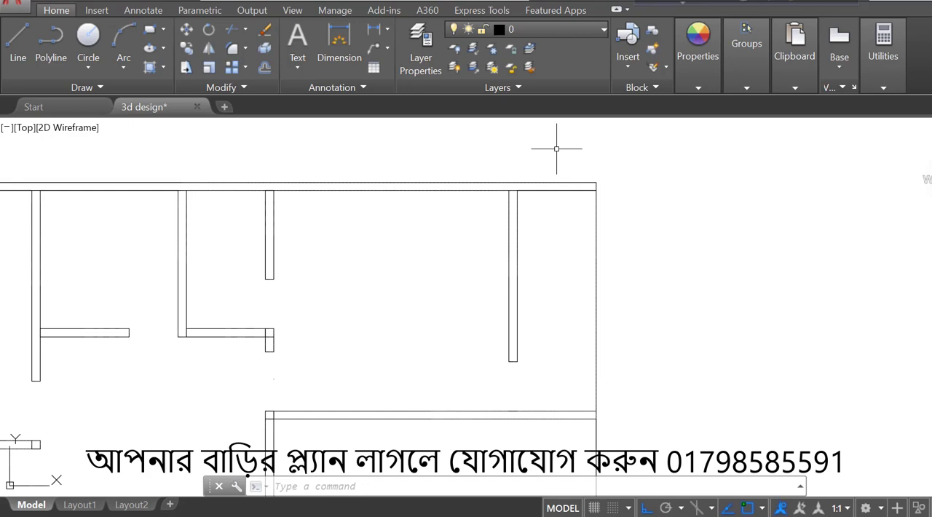
- Extend the interior partition wall lines to the outer faces of the plan's upper and lower exterior walls
key(Return)
key(Return)
scroll(557, 148, down, 2)
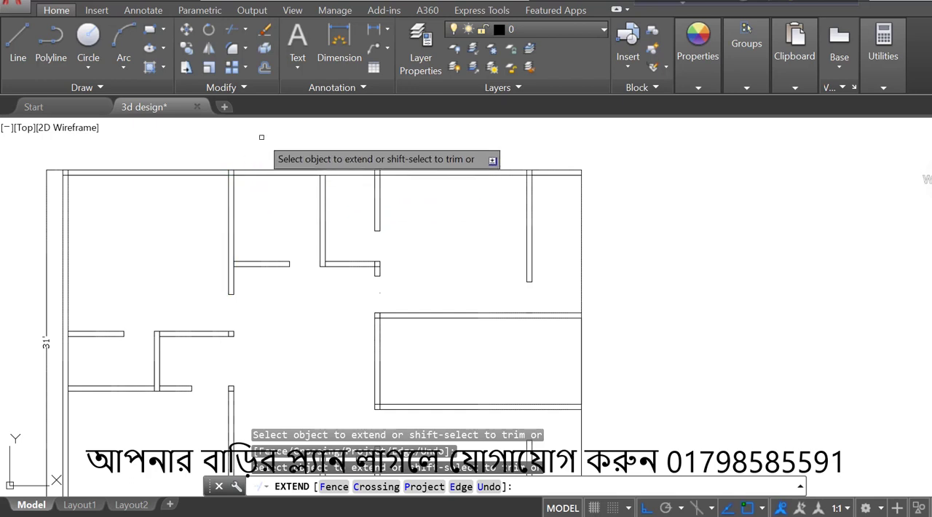
scroll(232, 169, down, 3)
scroll(255, 231, up, 3)
scroll(255, 231, up, 2)
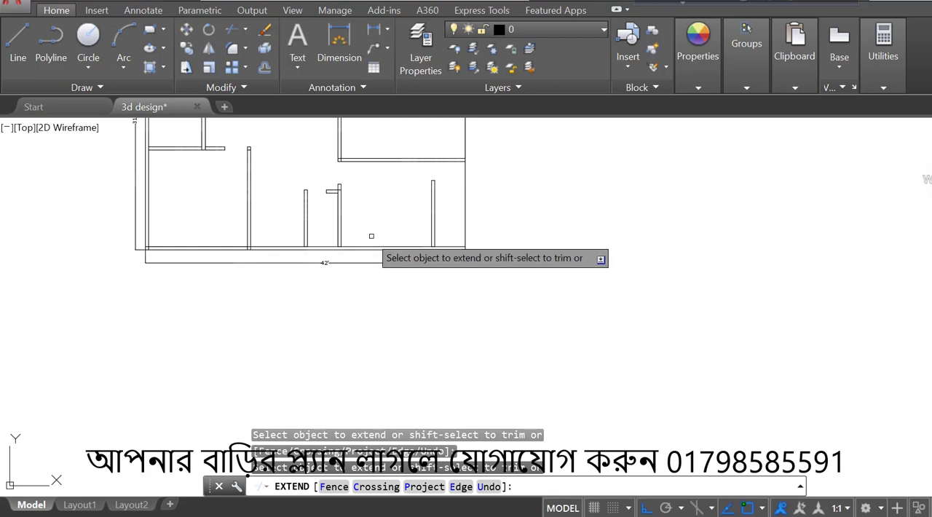
scroll(406, 235, up, 2)
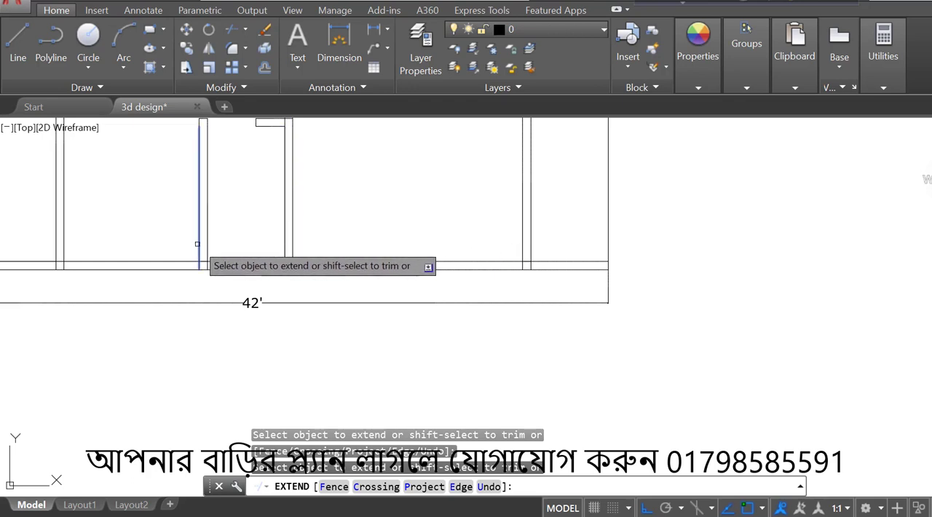
scroll(379, 377, down, 4)
scroll(400, 305, down, 2)
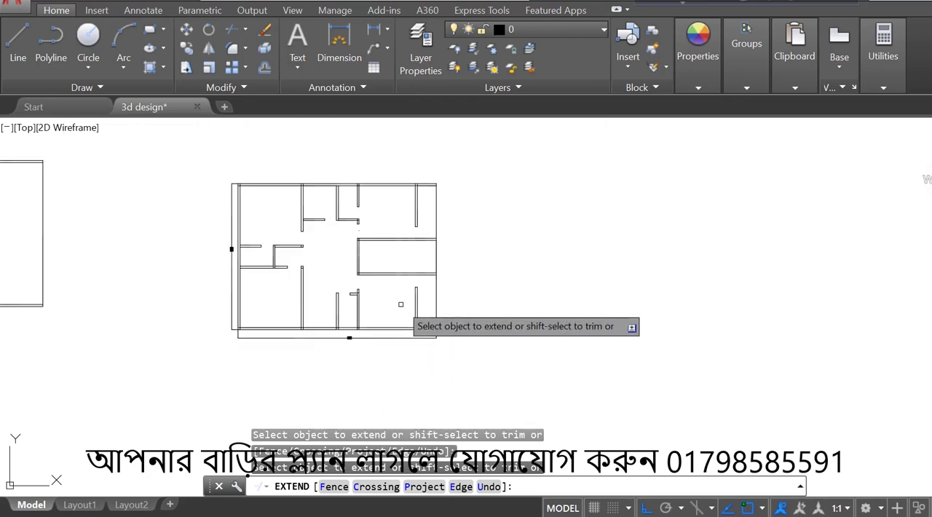
scroll(397, 198, up, 5)
key(Escape)
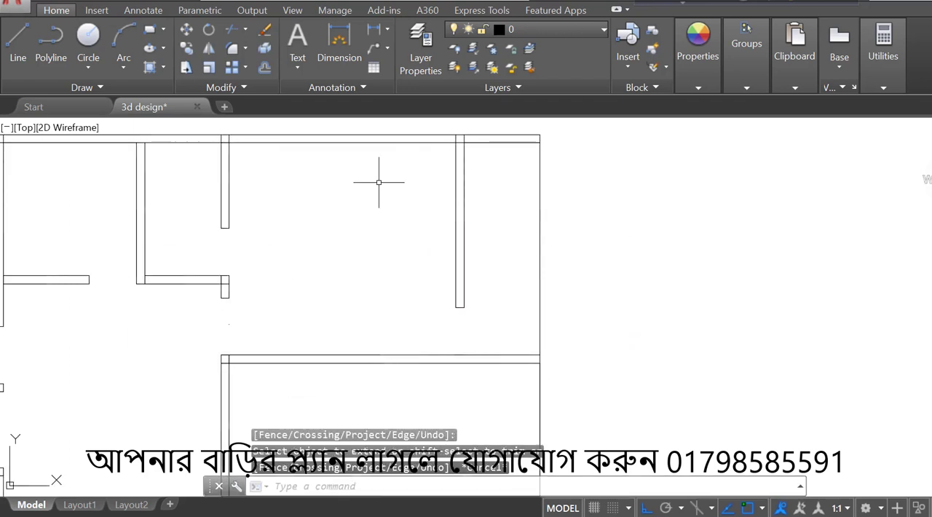
- Draw a line along the inner face of the large upper room's exterior wall, back to its midpoint and across the wall thickness
click(20, 57)
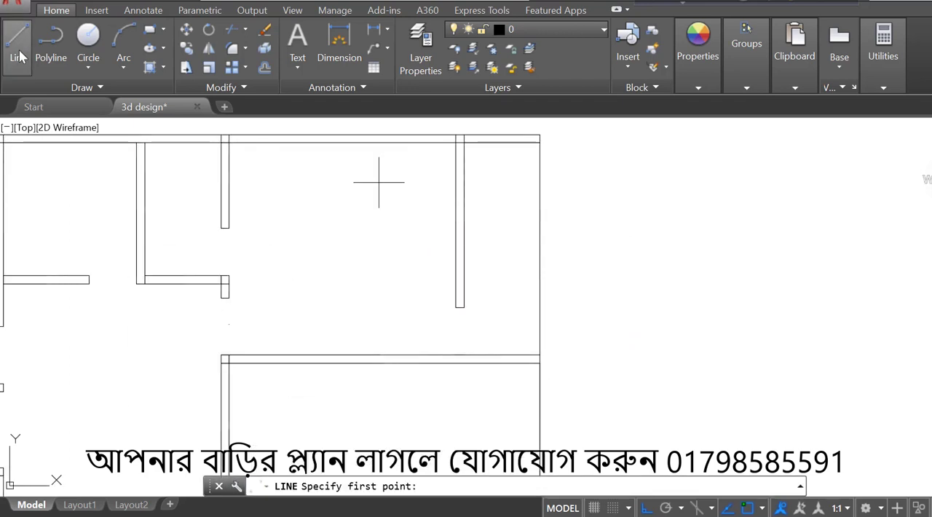
click(228, 142)
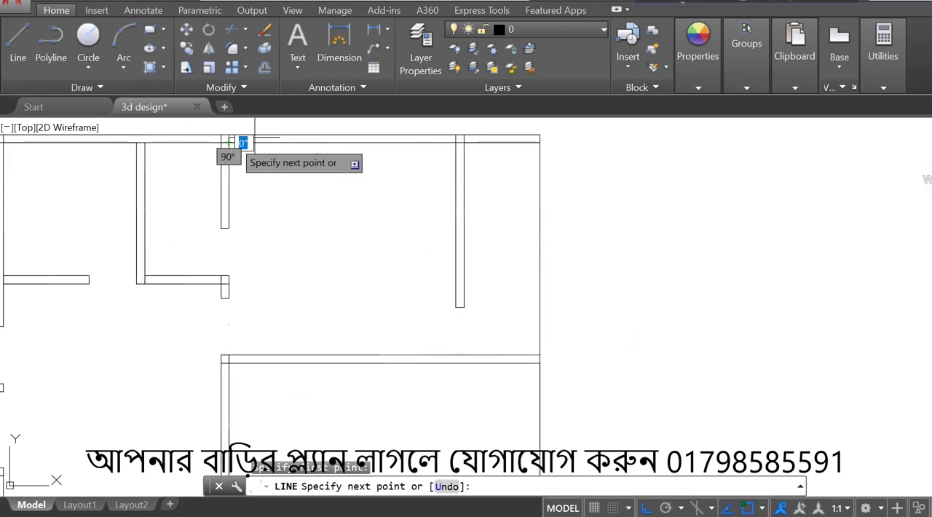
click(456, 142)
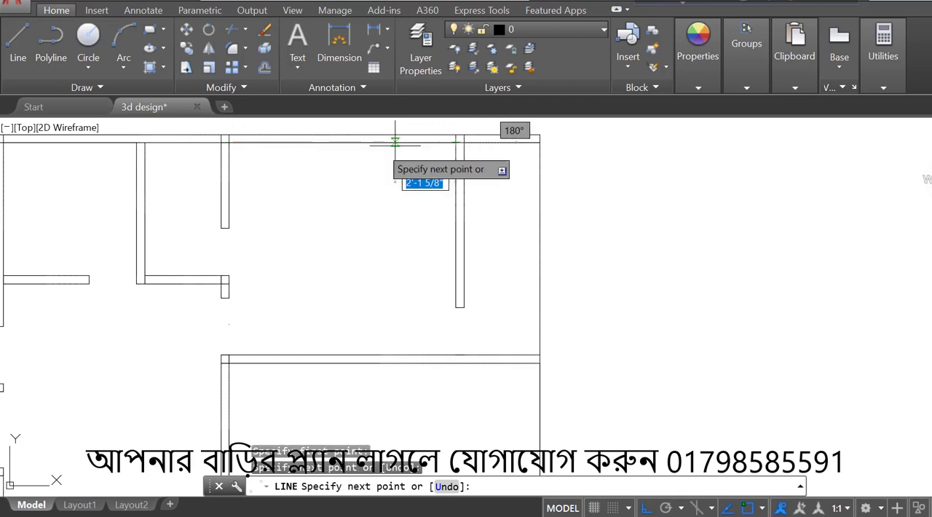
click(340, 143)
scroll(340, 140, up, 3)
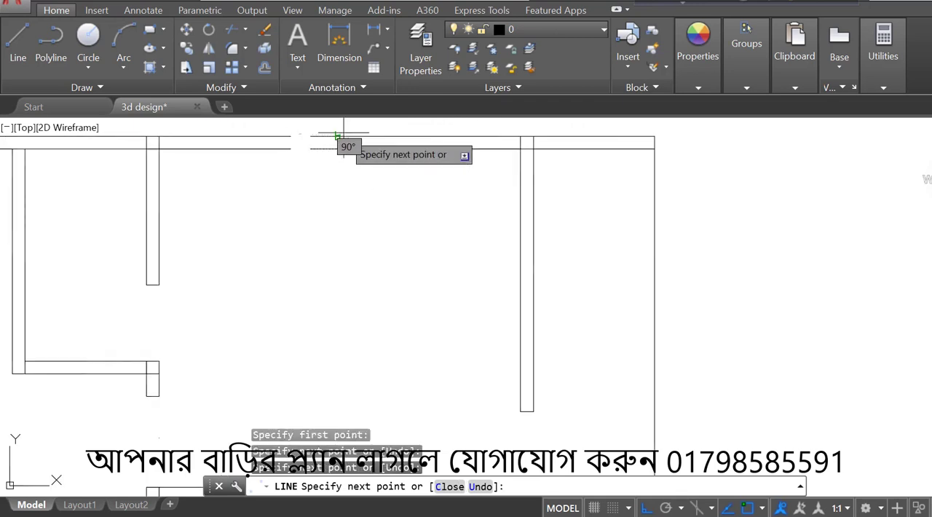
click(336, 145)
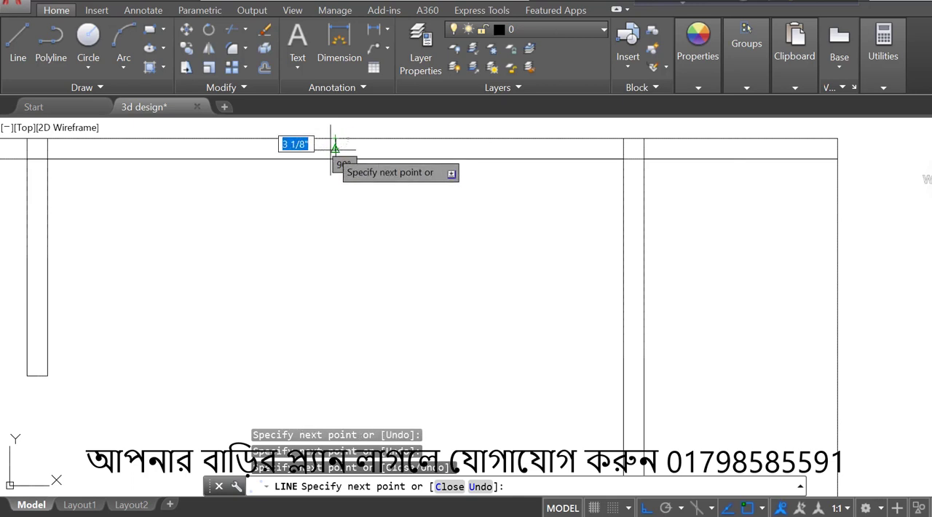
scroll(411, 146, up, 2)
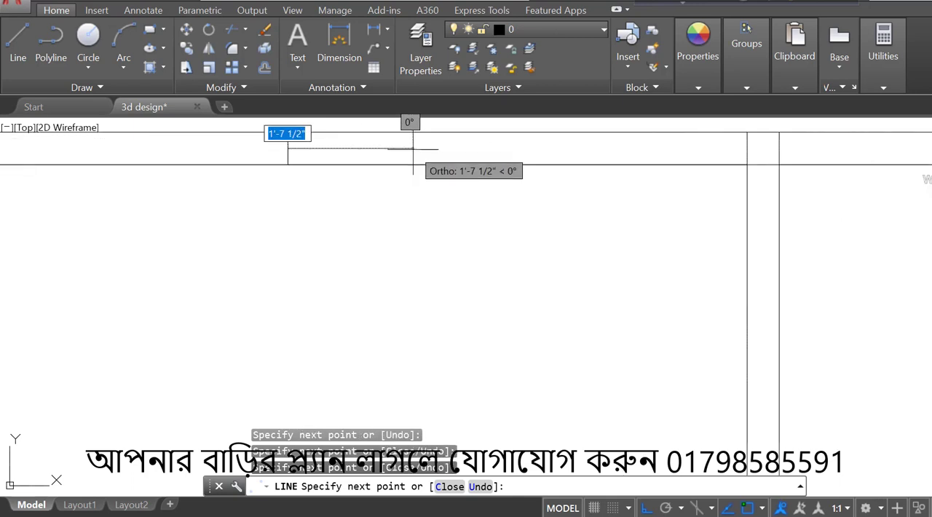
- Draw the window centreline from the middle of the cross line, 2'6" to the right and then 5' back to the left
text(2'6)
key(Return)
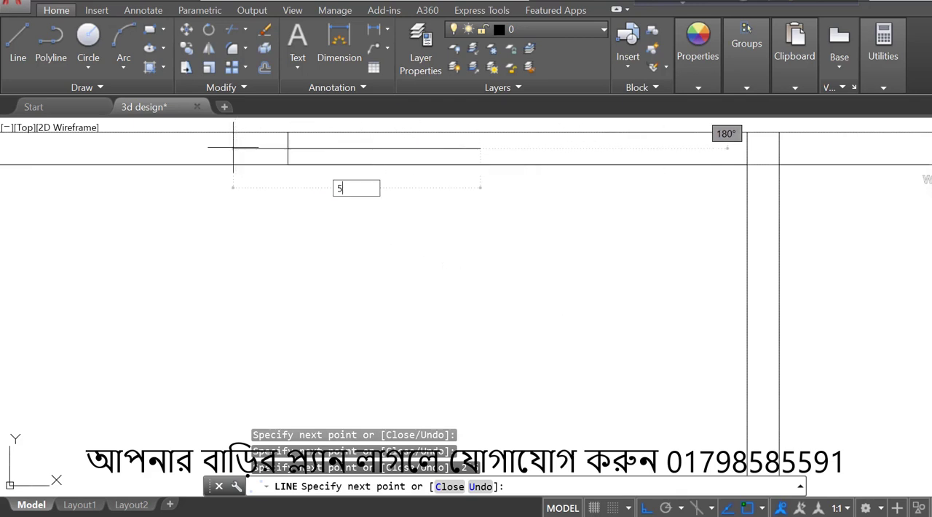
text(5')
key(Return)
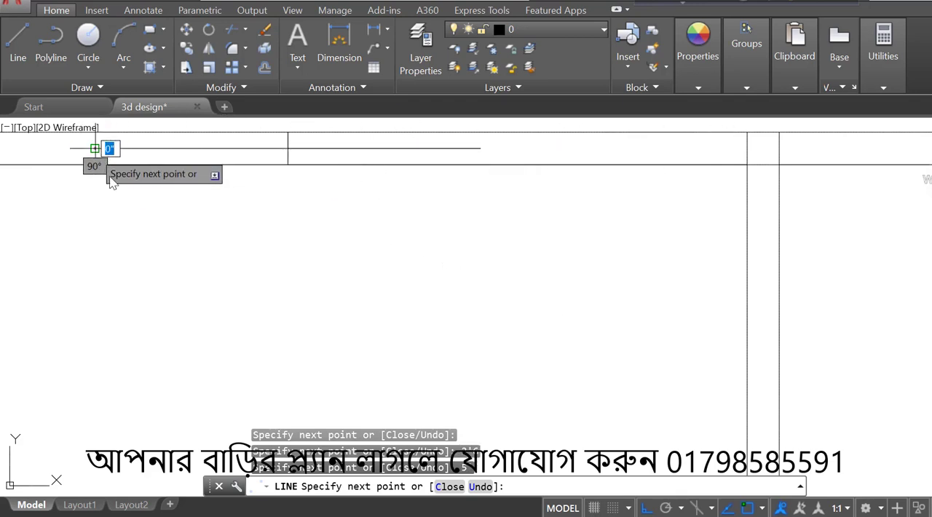
text(5')
key(Return)
- Draw lines across the full wall thickness at both ends of the 5' window centreline
scroll(94, 150, down, 2)
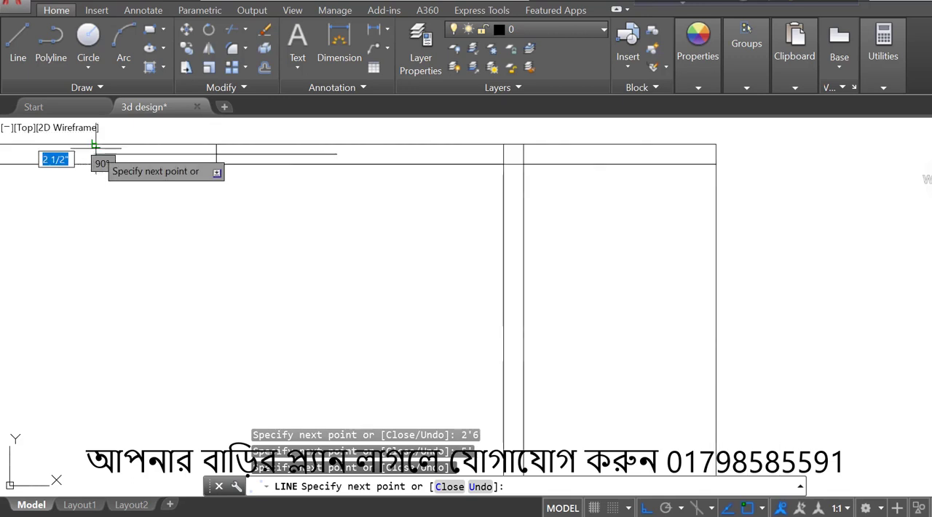
key(Return)
key(Return)
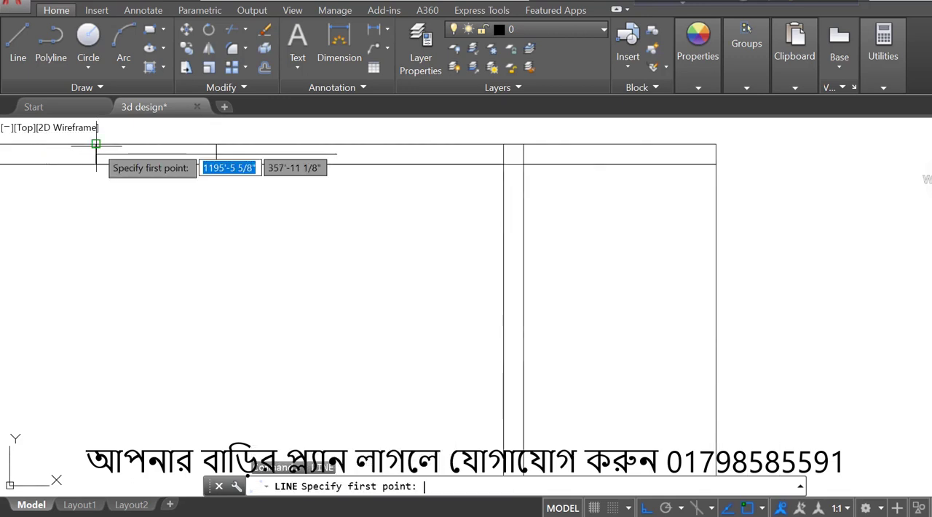
click(334, 154)
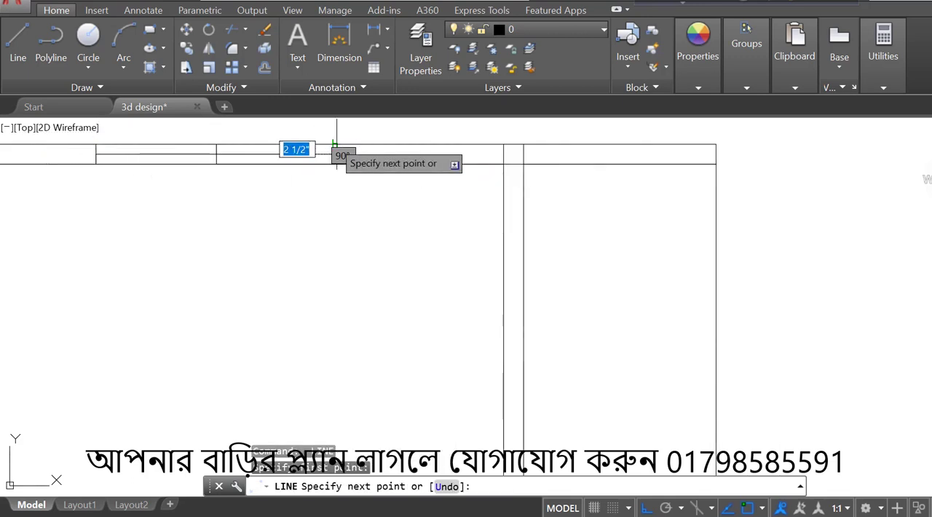
key(Return)
key(Escape)
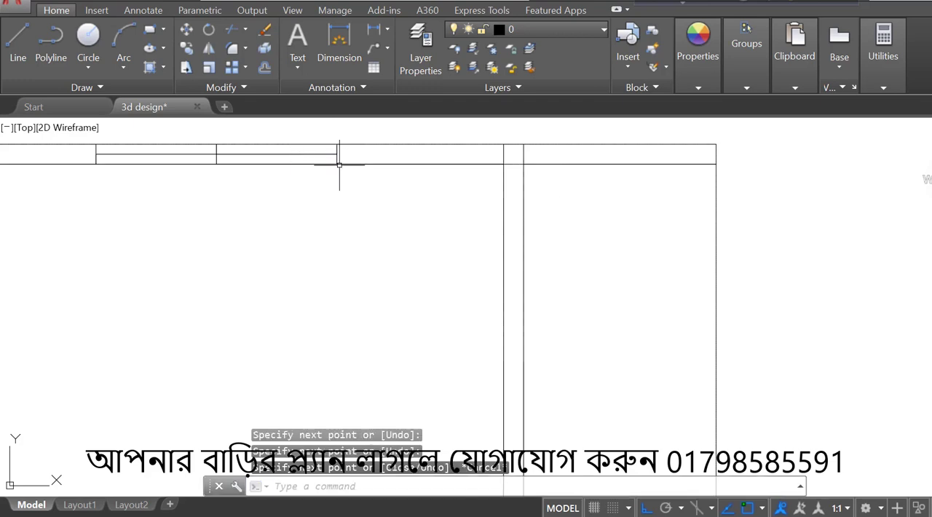
- Trim the inner and outer wall lines between the two end lines of the 5' window
text(tr)
key(Return)
scroll(329, 159, down, 2)
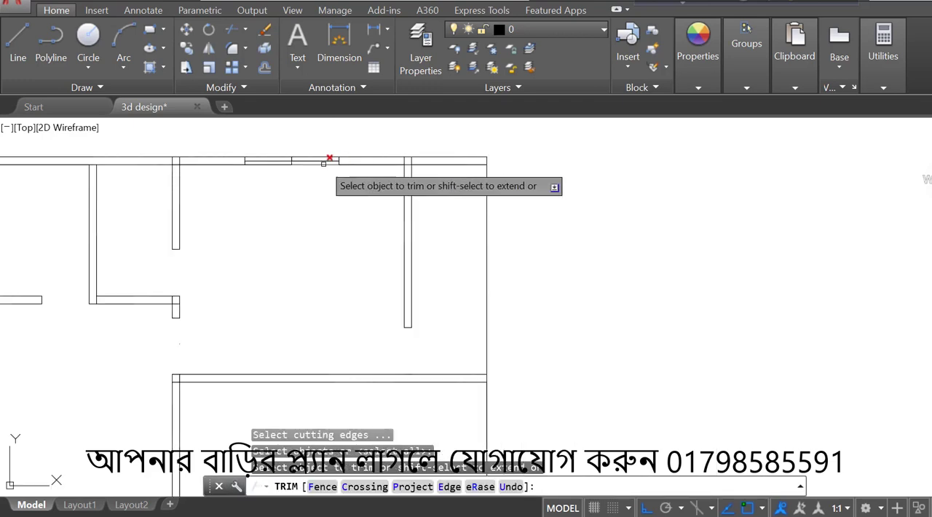
scroll(312, 152, up, 2)
click(311, 153)
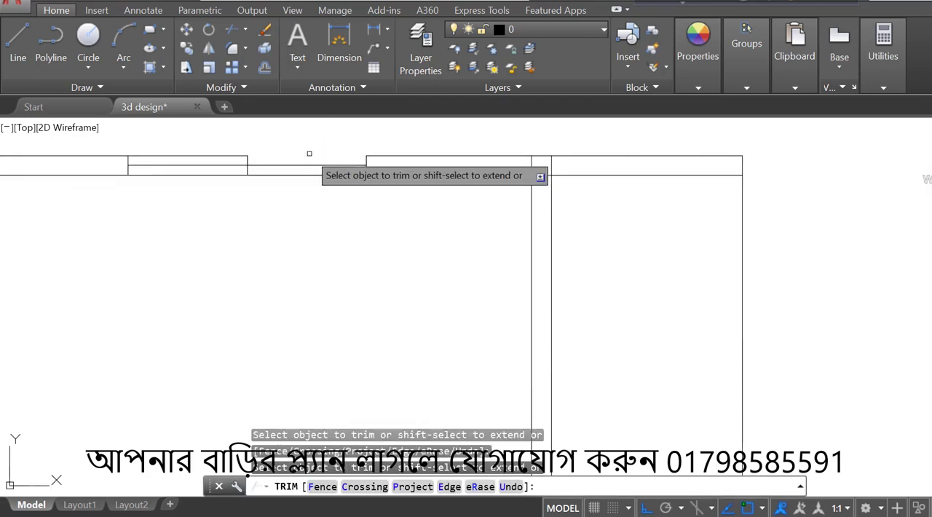
click(228, 157)
click(201, 148)
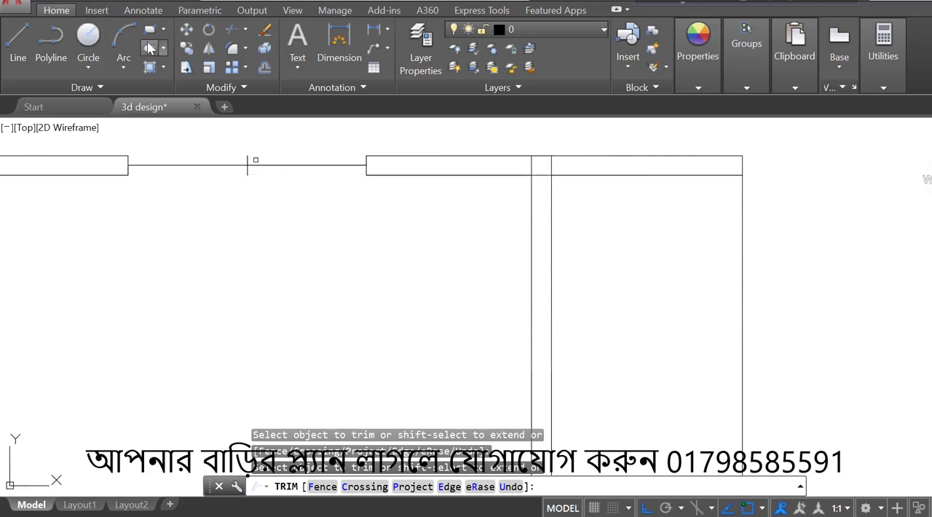
- Draw the window frame rectangle between the opposite corners of the trimmed opening
click(149, 36)
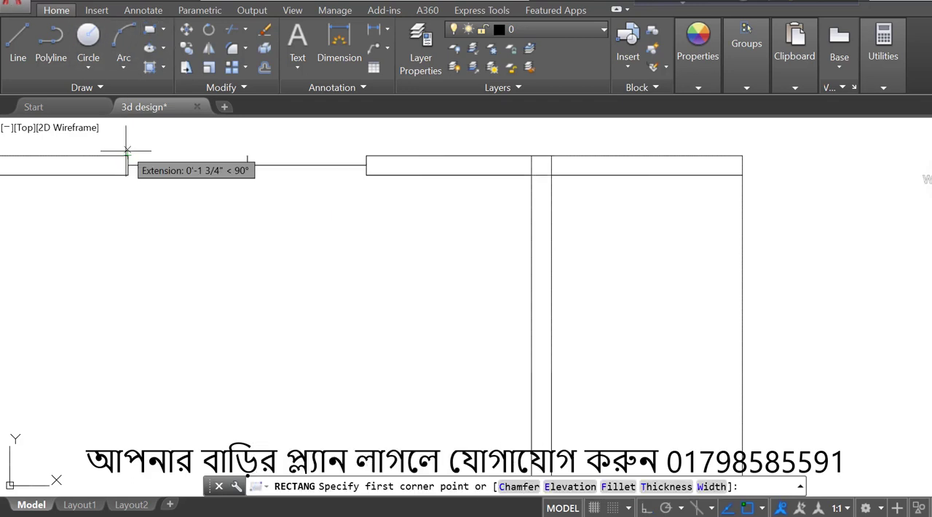
click(128, 156)
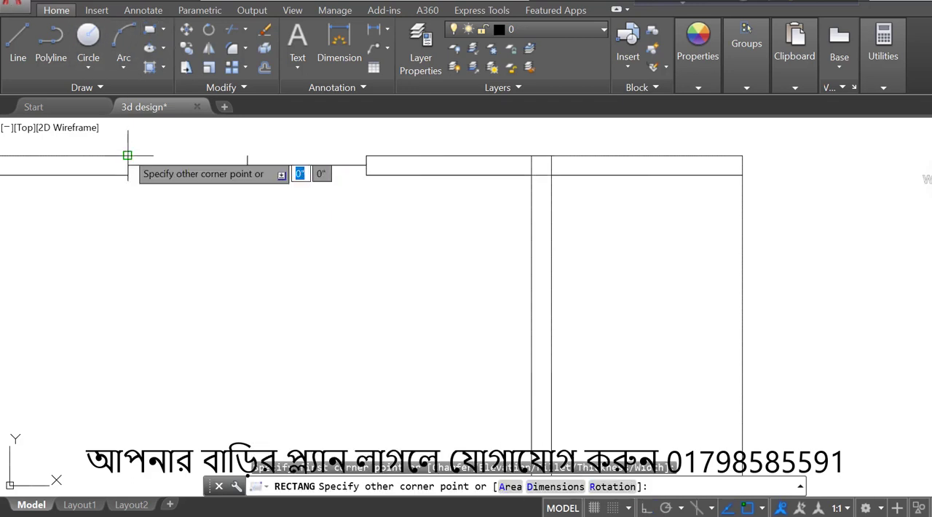
click(365, 174)
scroll(462, 166, down, 4)
scroll(403, 220, down, 2)
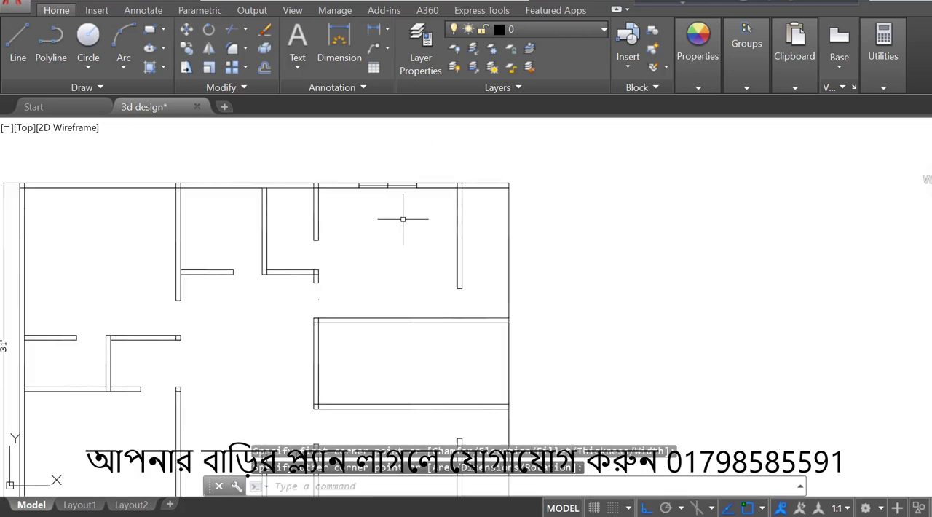
- Extend both lines of the narrow upper room's left partition wall to the outer face of the exterior wall
scroll(272, 175, up, 4)
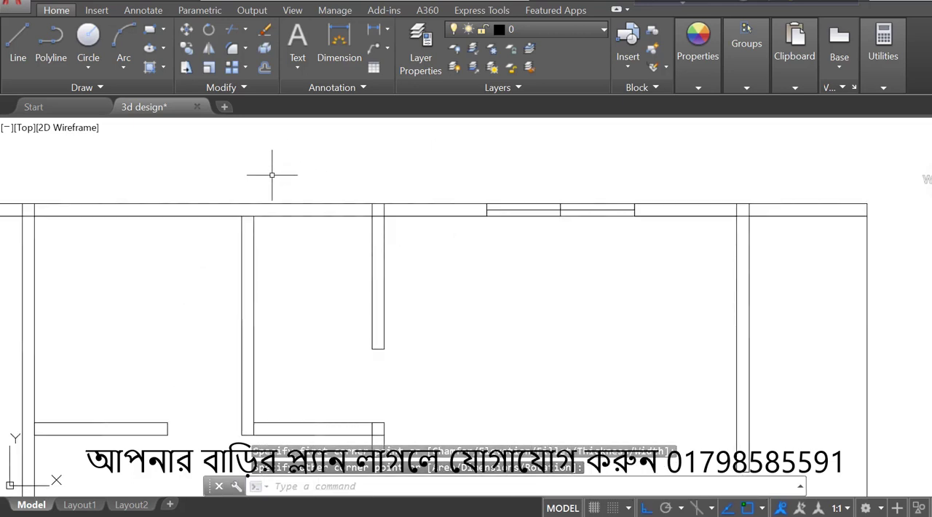
text(ex)
key(Return)
key(Return)
scroll(269, 189, down, 3)
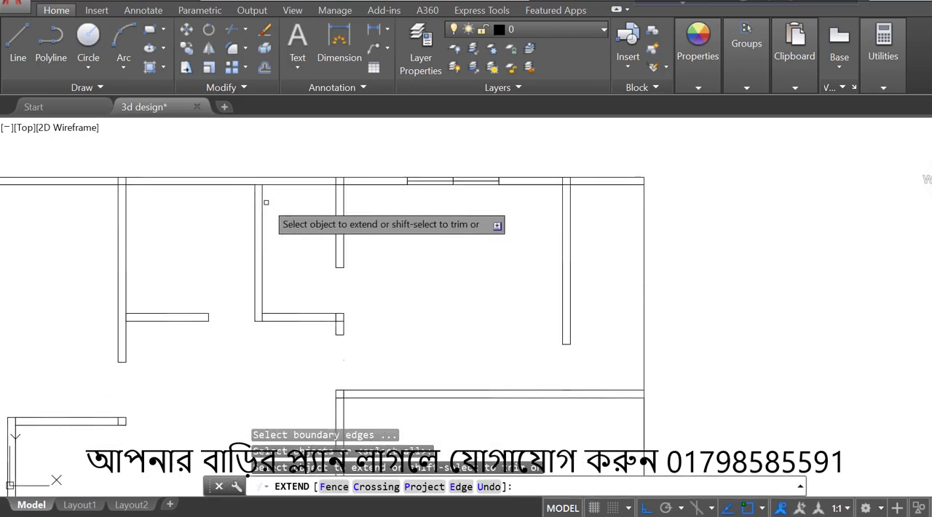
click(264, 194)
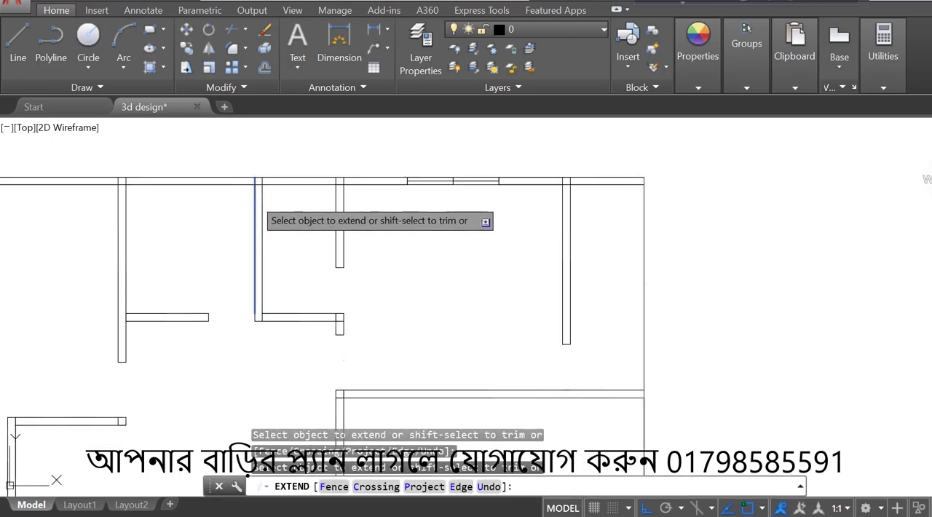
key(Escape)
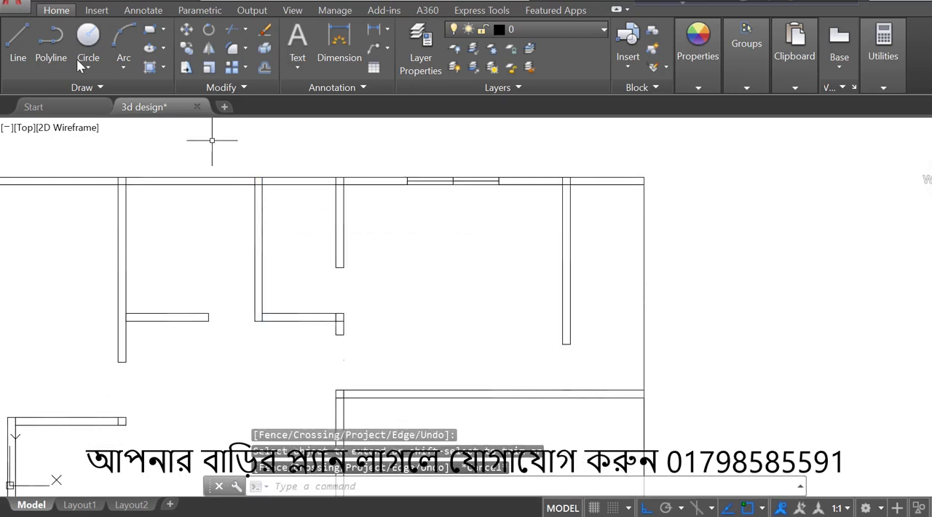
- Draw a line along the narrow upper room's exterior wall, back to its midpoint and across the wall thickness
click(18, 44)
scroll(380, 188, up, 3)
scroll(333, 198, down, 1)
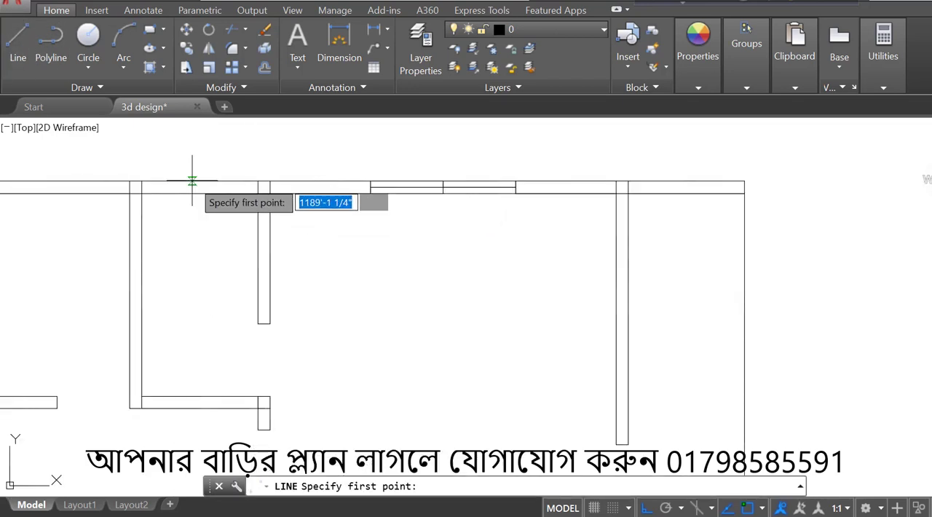
click(141, 192)
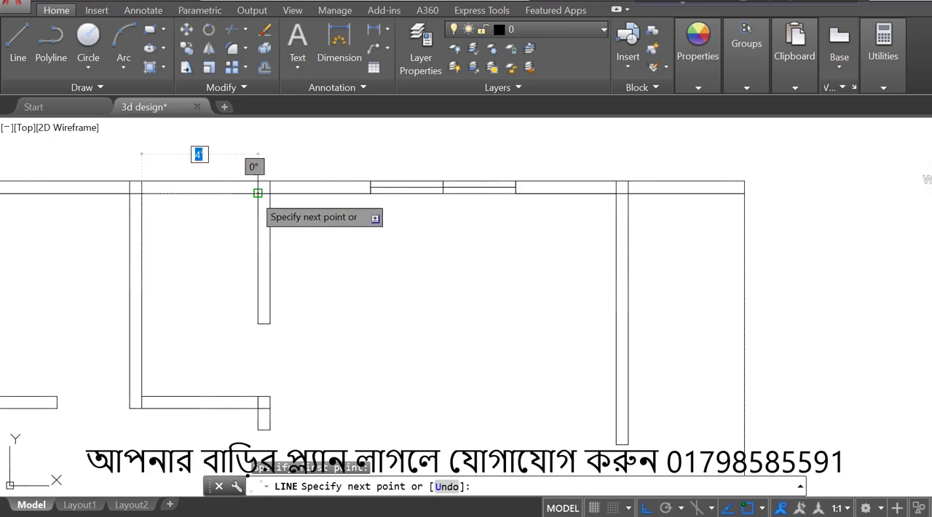
click(258, 193)
click(197, 192)
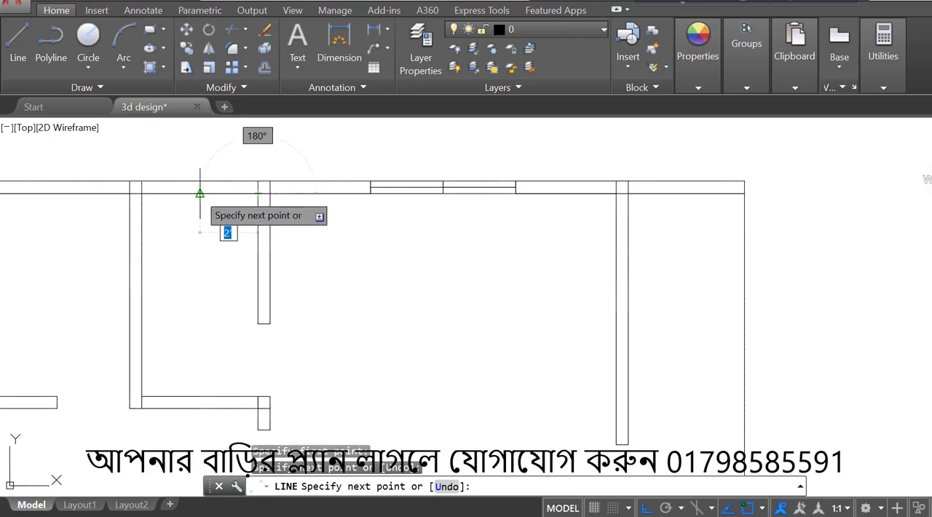
scroll(199, 192, up, 2)
click(199, 193)
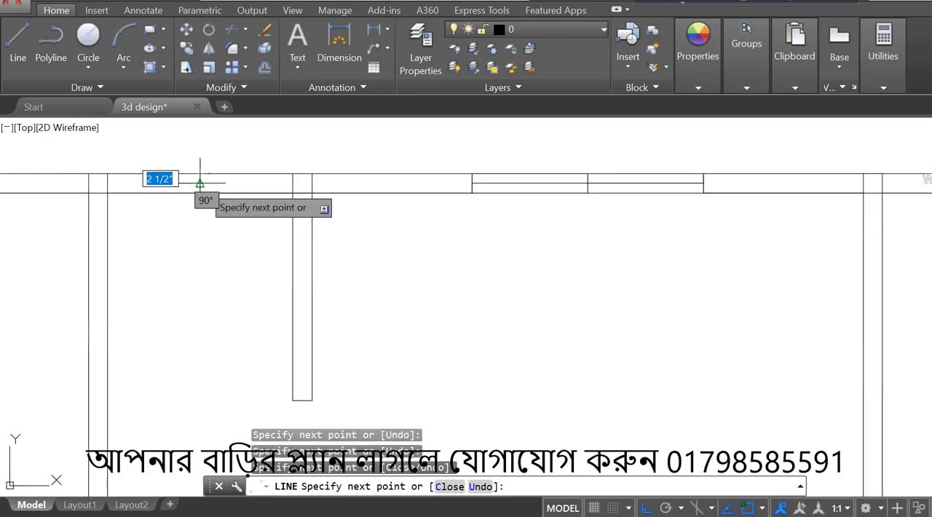
scroll(259, 191, up, 3)
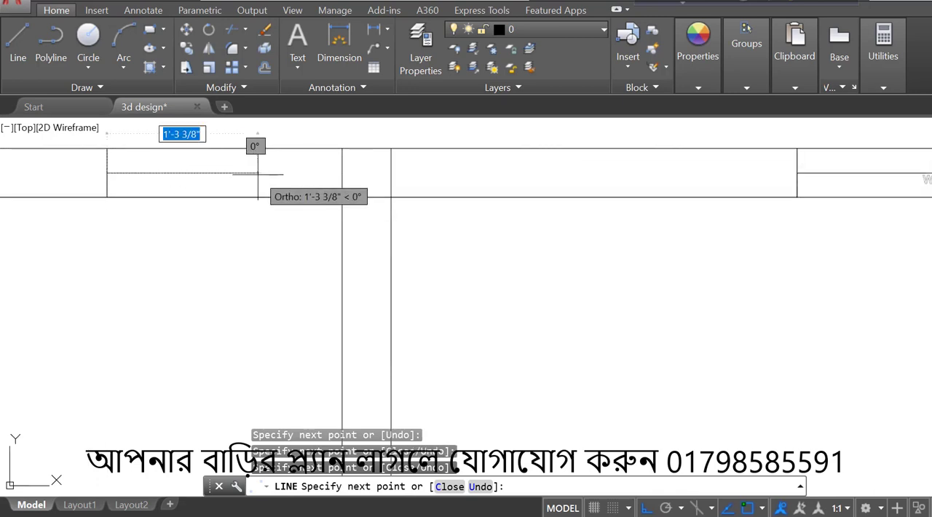
- Draw the window centreline 1' right from the wall midpoint and 2' back left, closing its left end across the wall thickness
key(Return)
scroll(322, 181, down, 1)
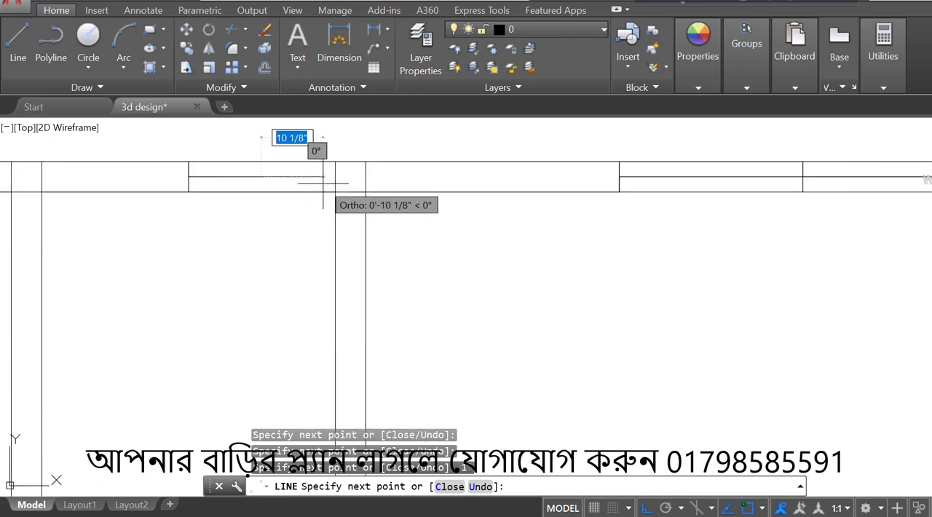
scroll(138, 176, up, 2)
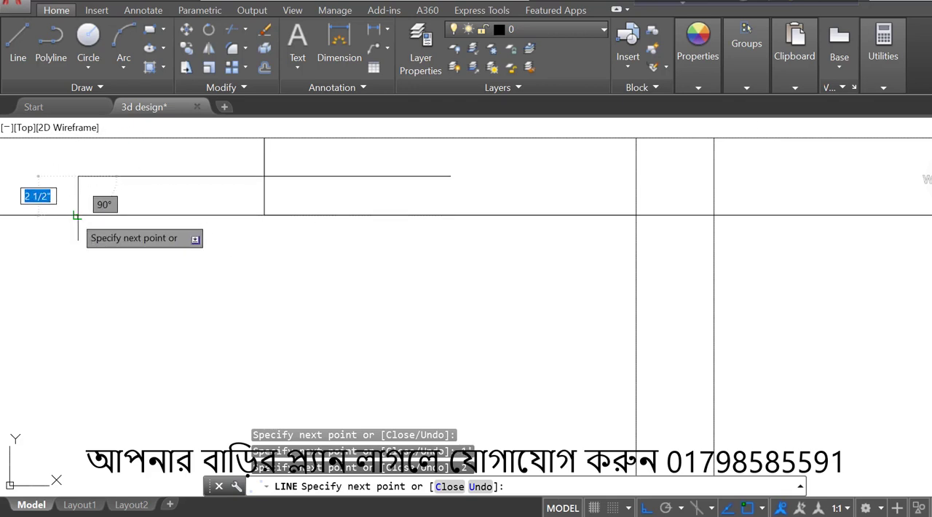
click(77, 139)
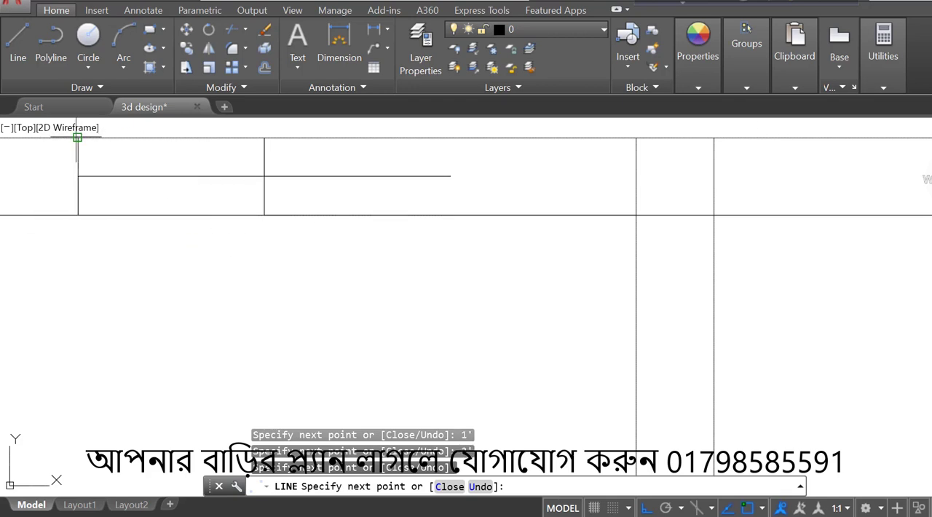
key(Escape)
- Draw the right end line of the 2' window from the centreline's endpoint across the full wall thickness
key(Return)
scroll(77, 138, down, 3)
scroll(153, 137, up, 1)
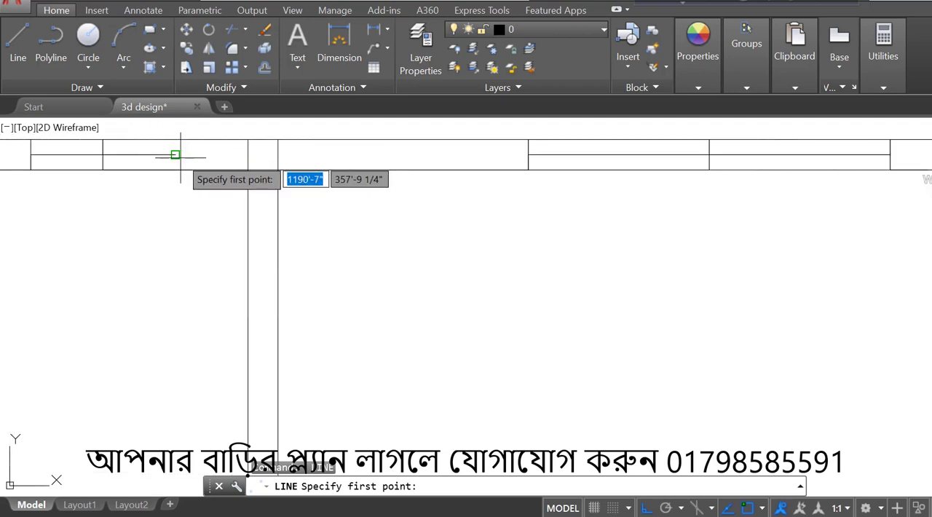
click(176, 154)
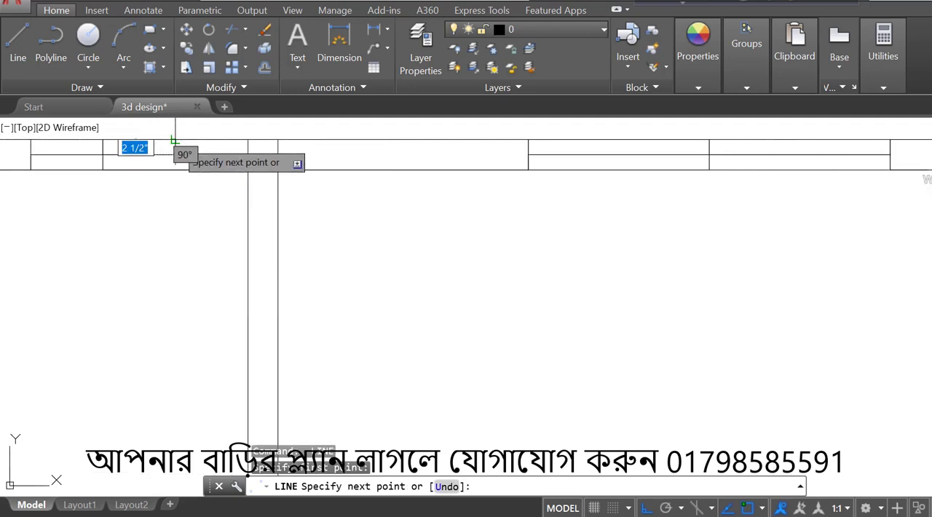
click(174, 138)
click(175, 170)
key(Escape)
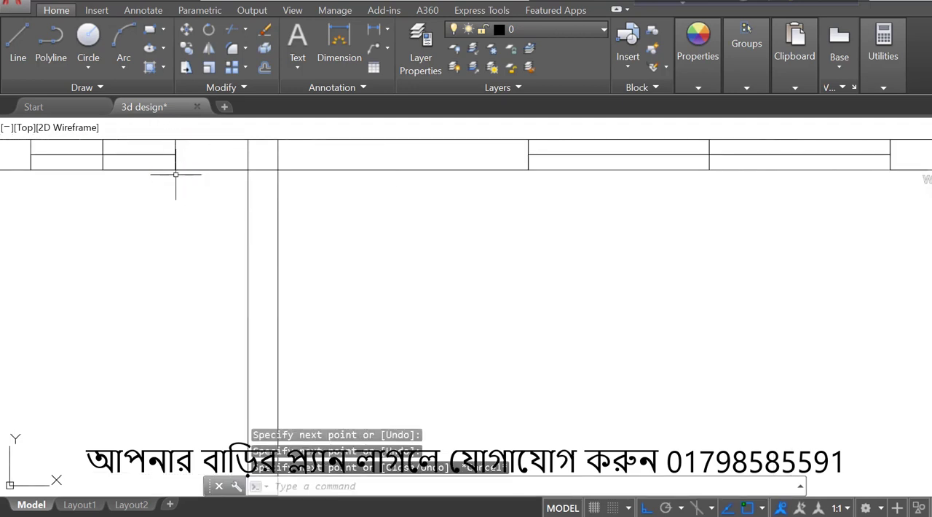
- Trim the outer and inner wall lines between the two end lines of the 2' window
scroll(176, 175, down, 2)
scroll(145, 150, up, 2)
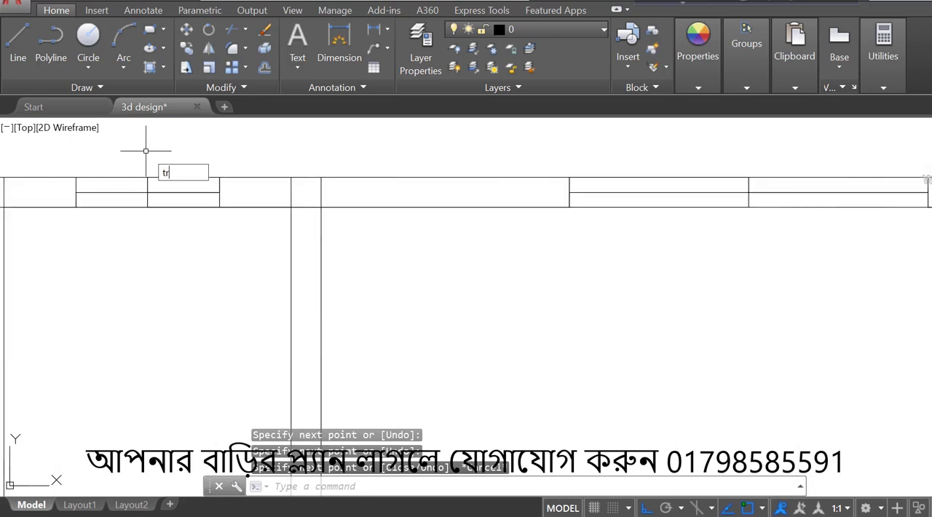
text(tr)
key(Return)
key(Return)
scroll(146, 151, up, 2)
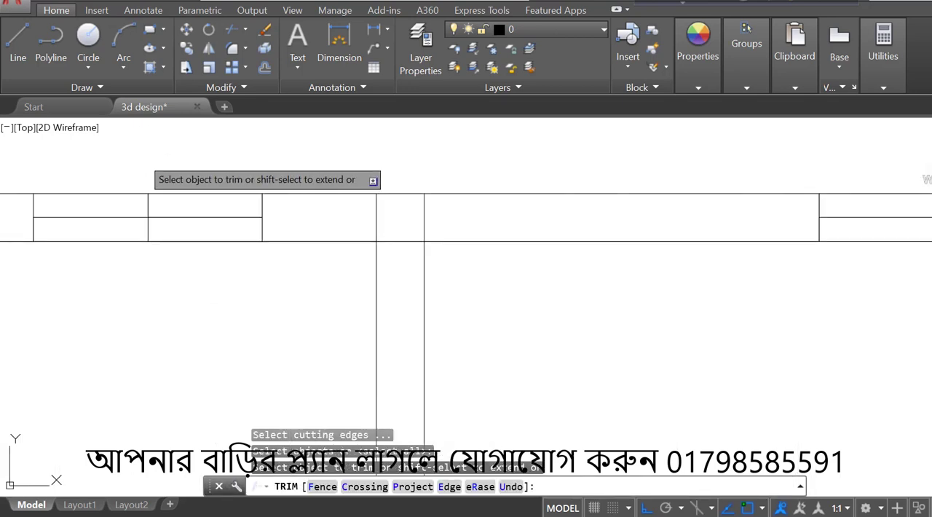
click(121, 192)
click(187, 194)
scroll(188, 194, down, 2)
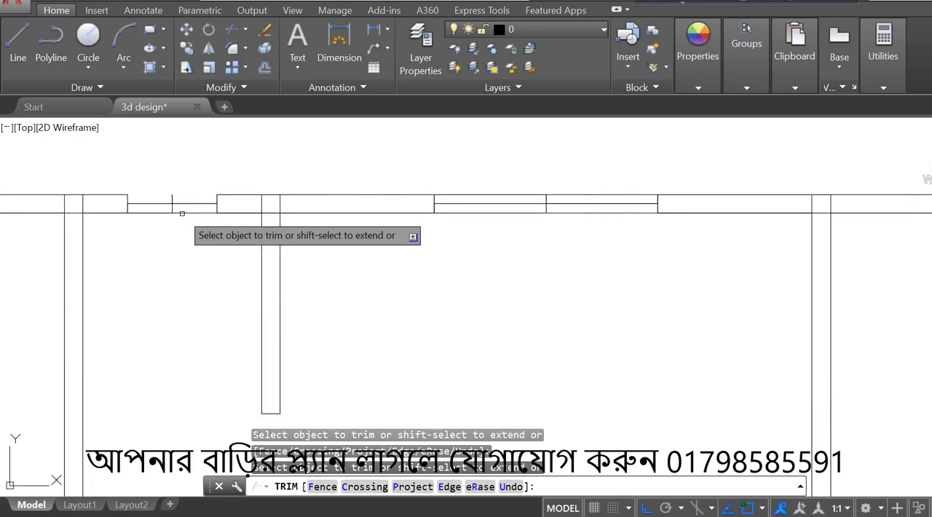
scroll(182, 213, up, 3)
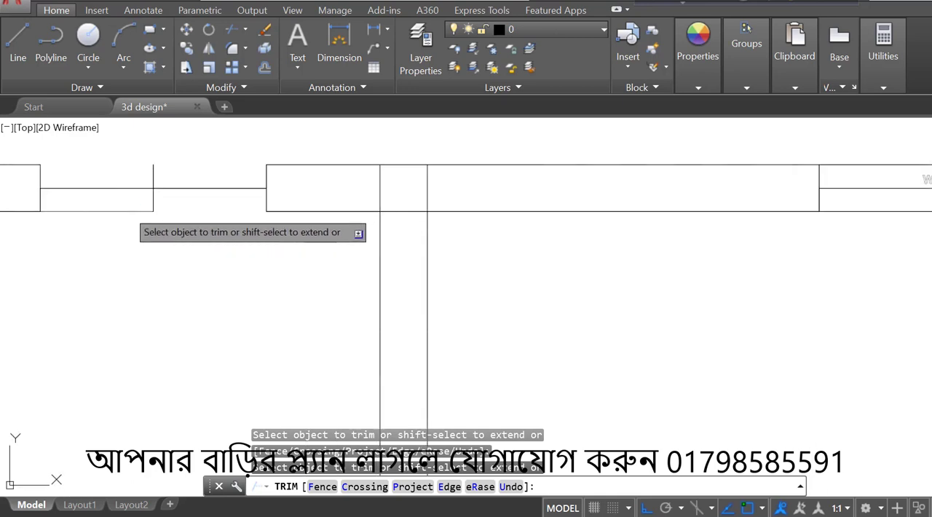
scroll(268, 248, down, 3)
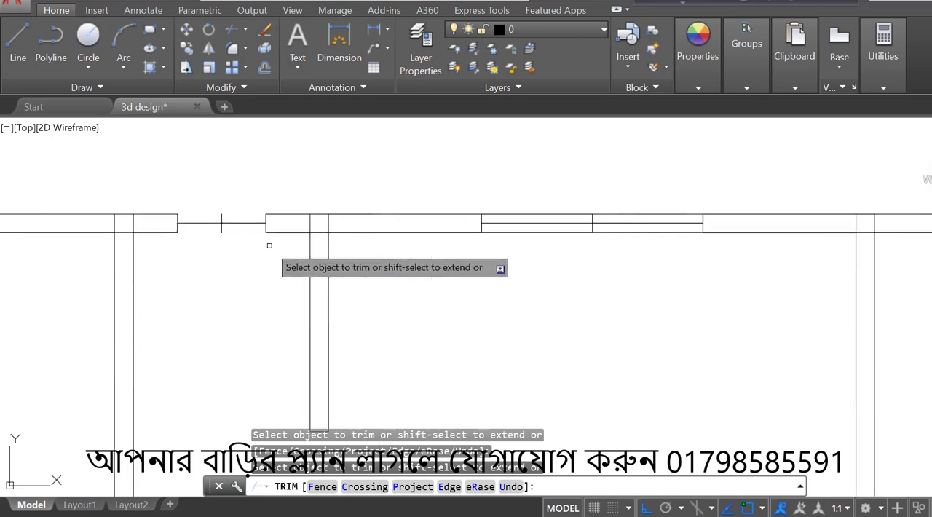
key(Escape)
- Draw the frame rectangle of the 2' window between the opposite corners of the trimmed opening
click(152, 33)
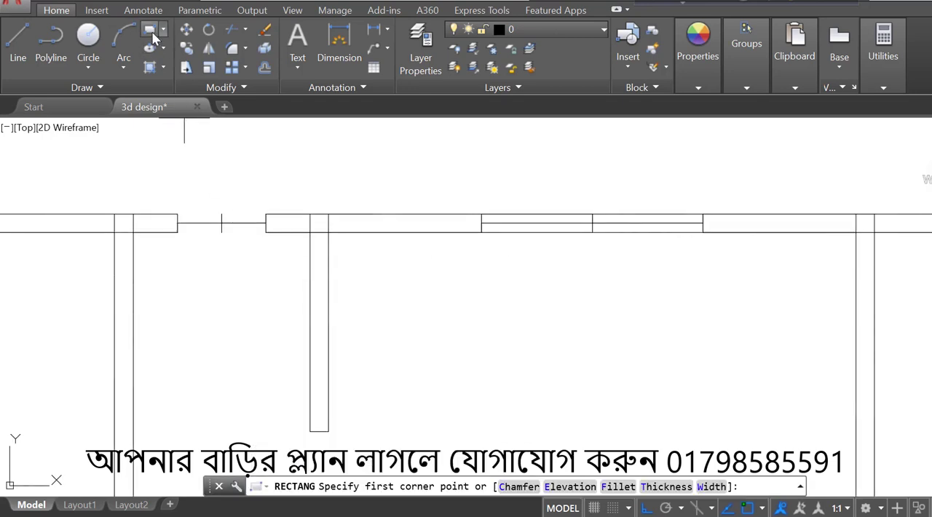
click(178, 214)
scroll(179, 213, up, 2)
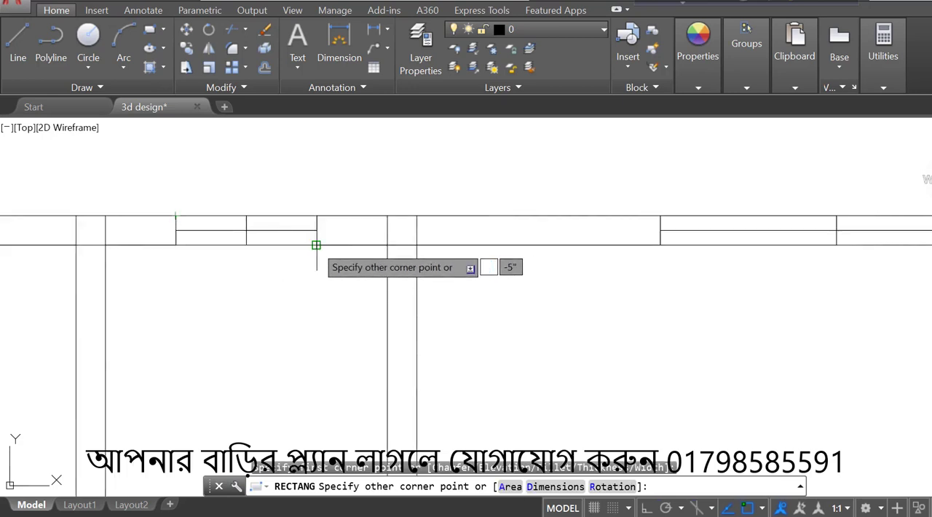
click(316, 245)
scroll(482, 197, down, 2)
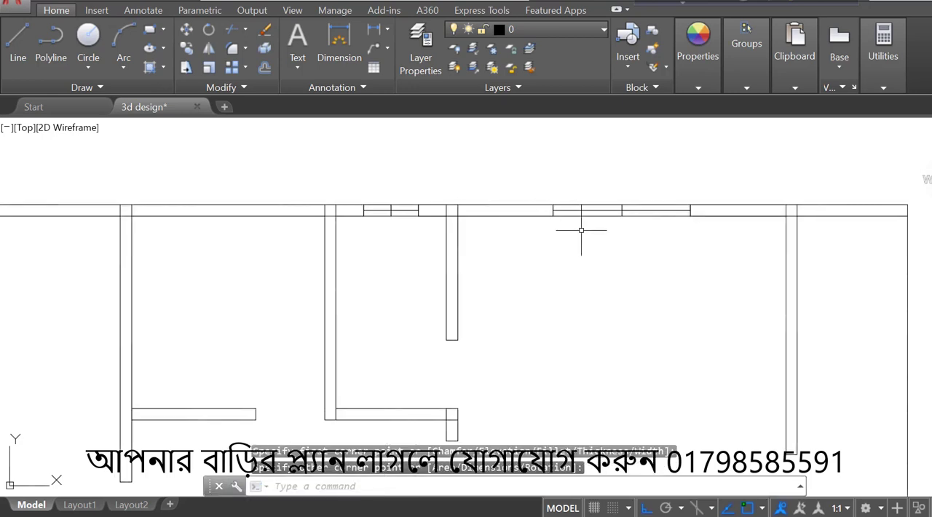
- Draw a line along the exterior wall of the next room to the left, back to its midpoint and across the wall thickness
scroll(581, 230, down, 4)
scroll(446, 231, up, 4)
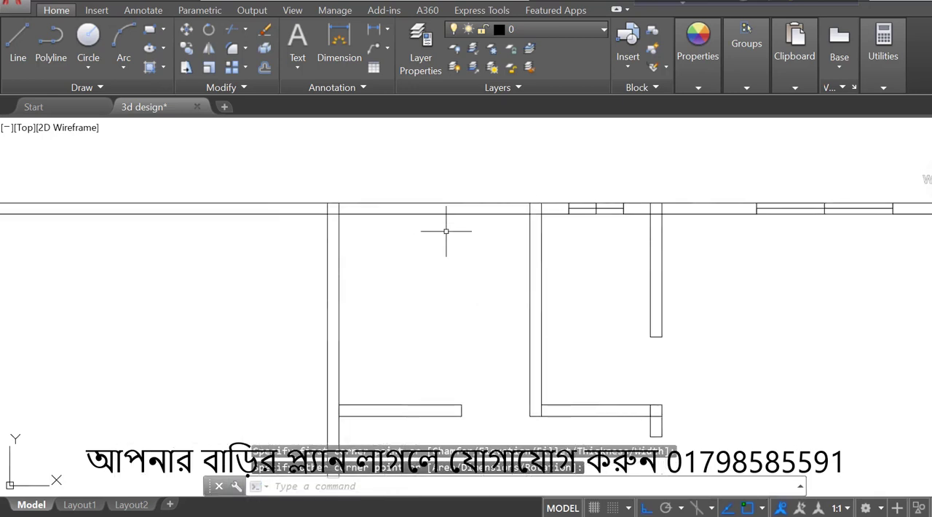
click(11, 37)
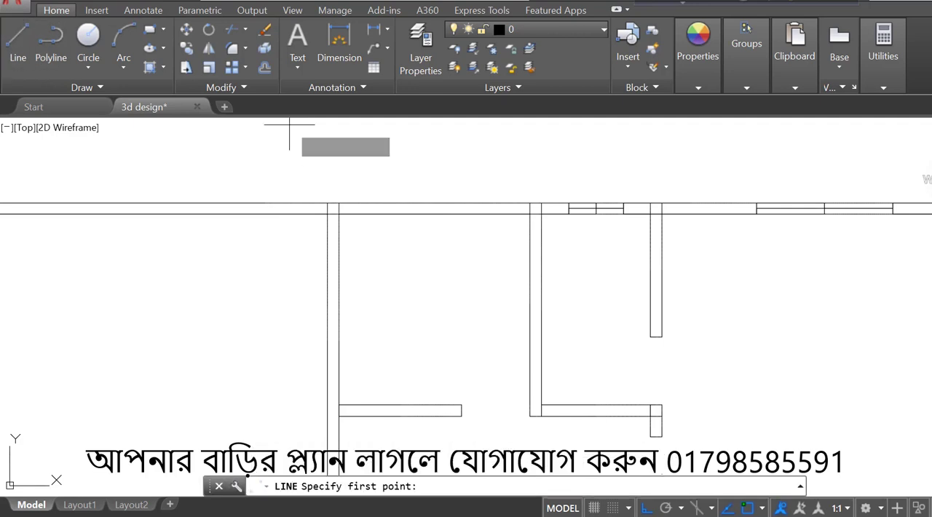
click(338, 212)
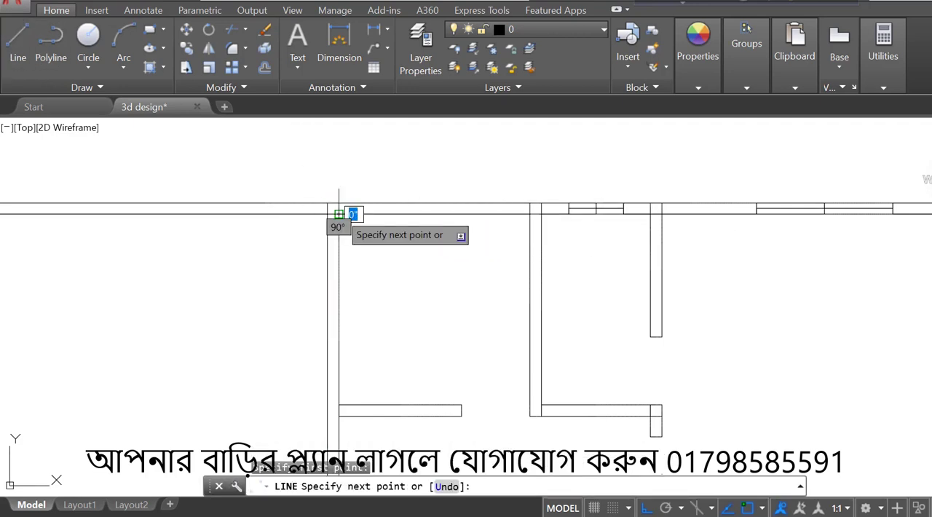
click(529, 212)
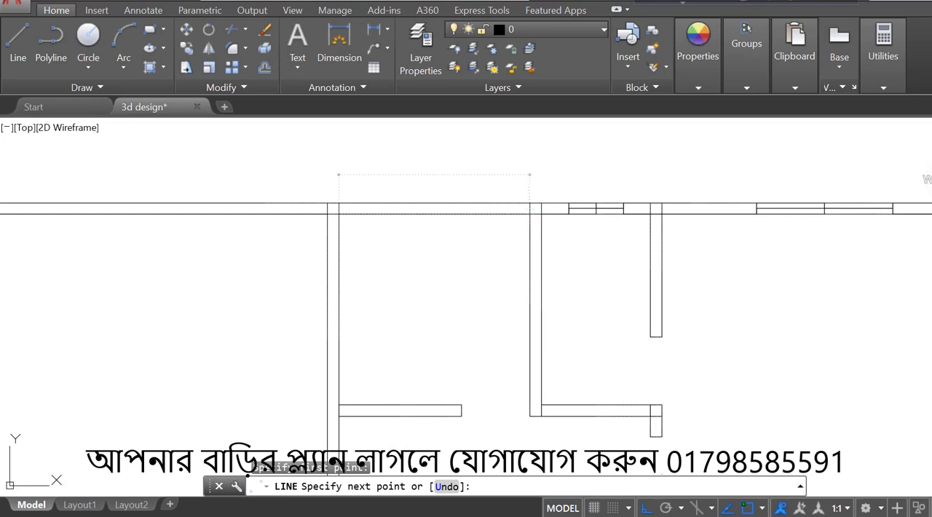
click(434, 213)
scroll(431, 215, up, 5)
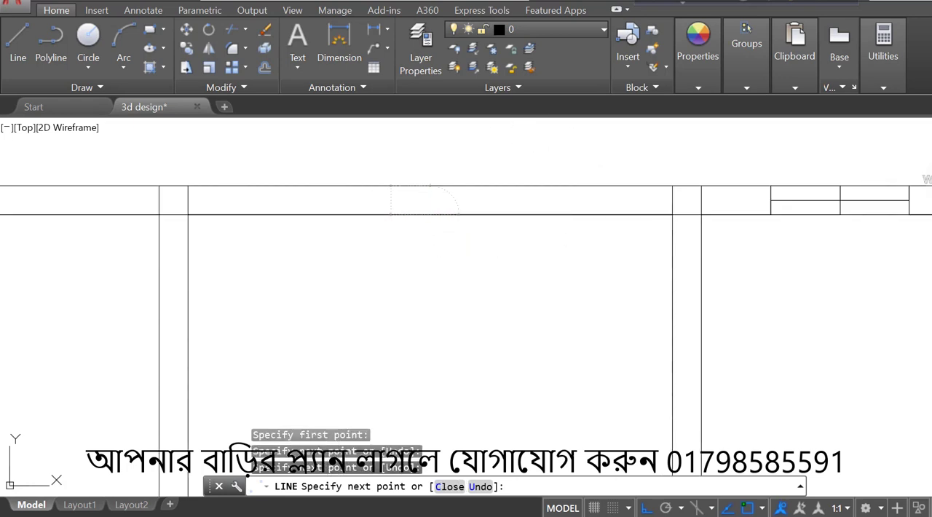
scroll(494, 200, up, 2)
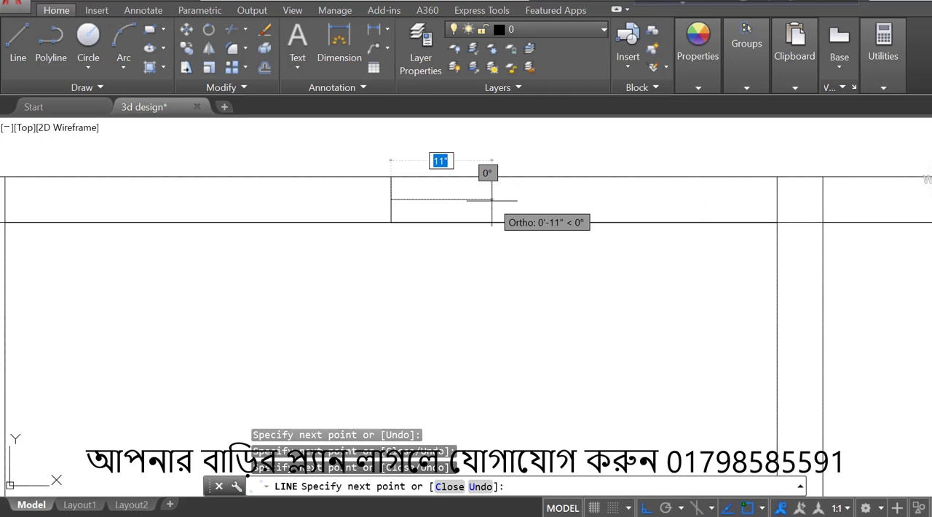
- Draw the window centreline 2' right from the wall midpoint and 4' back left, closing its left end across the wall thickness
text(2')
key(Return)
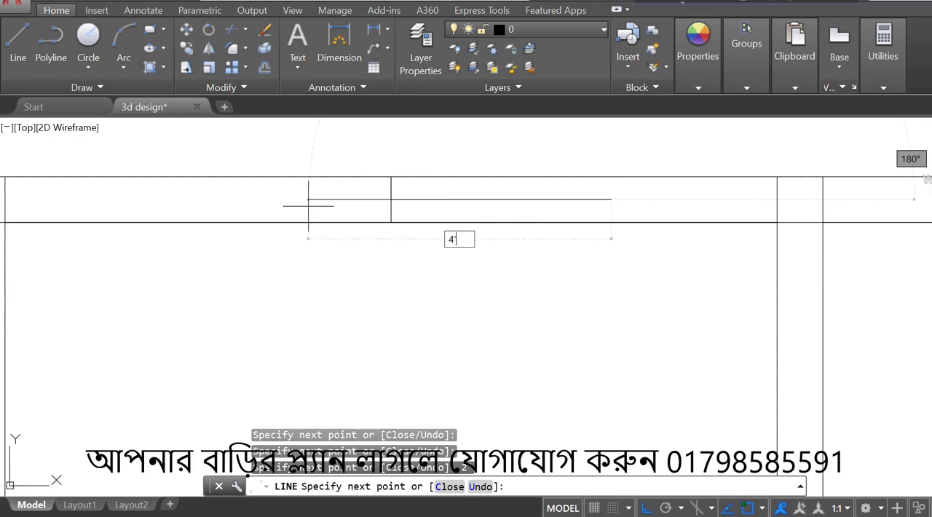
text(4')
key(Return)
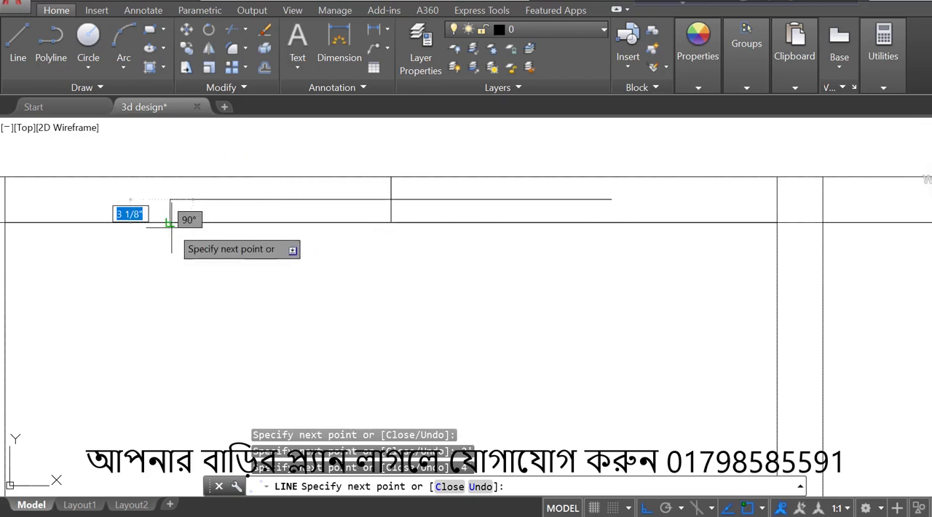
text(2')
key(Return)
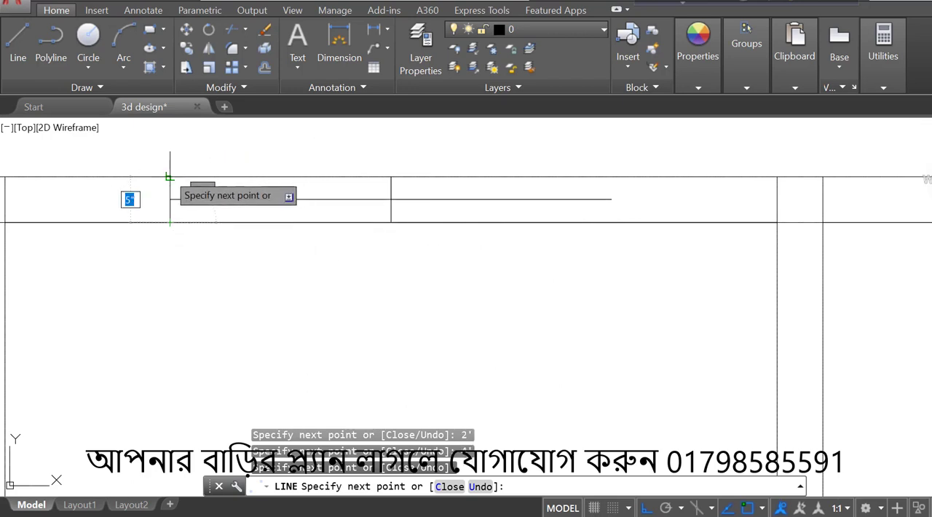
key(Return)
key(Return)
- Draw the right end line of the 4' window from the centreline's endpoint across the full wall thickness
scroll(170, 177, down, 4)
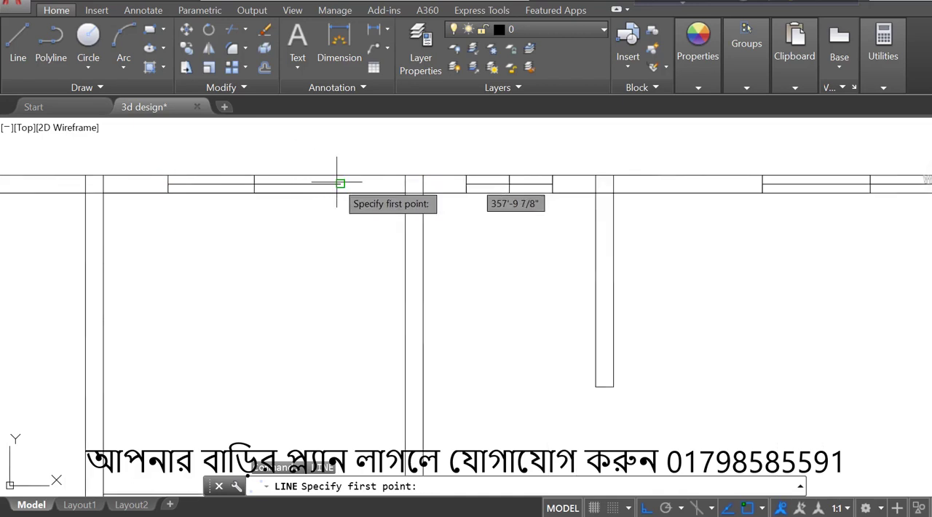
click(340, 184)
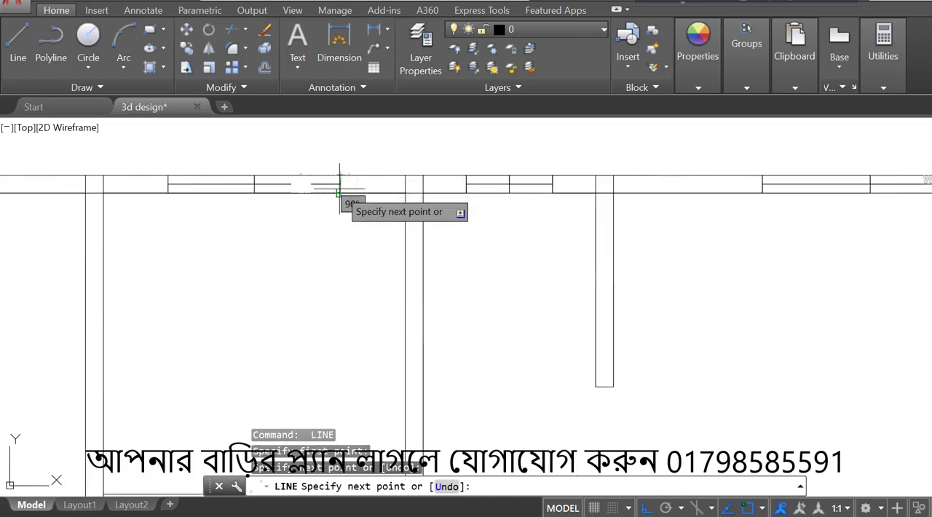
click(340, 191)
key(Escape)
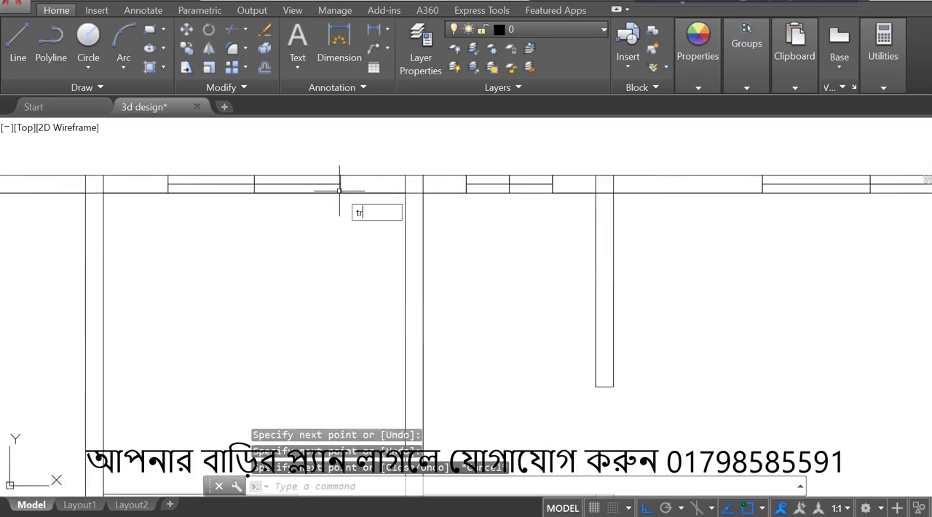
- Trim the inner and outer wall lines across the 4' window opening
text(tr)
key(Return)
key(Return)
scroll(313, 193, up, 2)
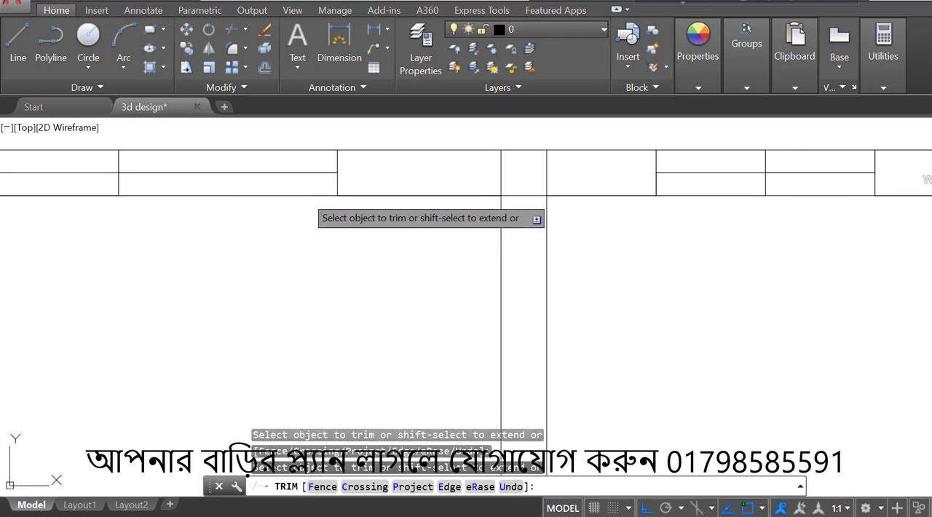
scroll(306, 196, down, 4)
scroll(292, 194, up, 4)
click(292, 192)
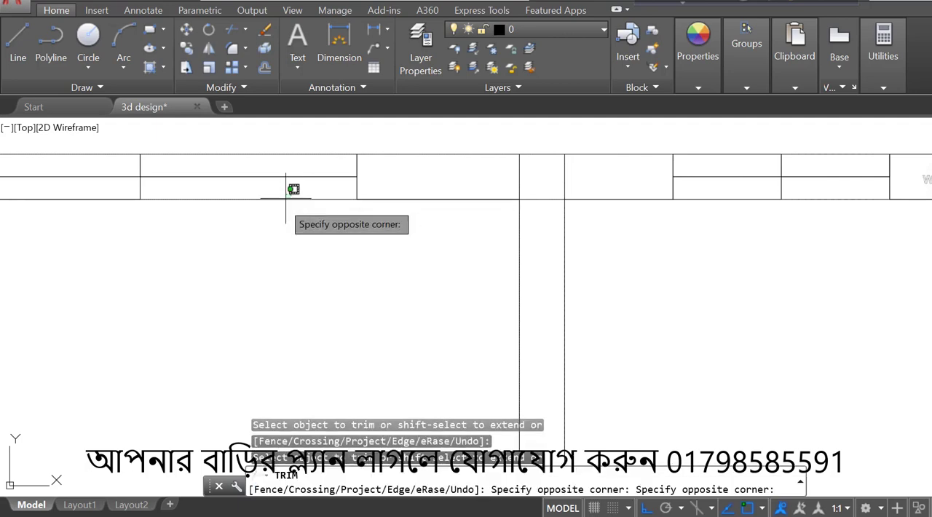
click(262, 237)
scroll(262, 237, down, 2)
scroll(139, 210, up, 2)
click(145, 200)
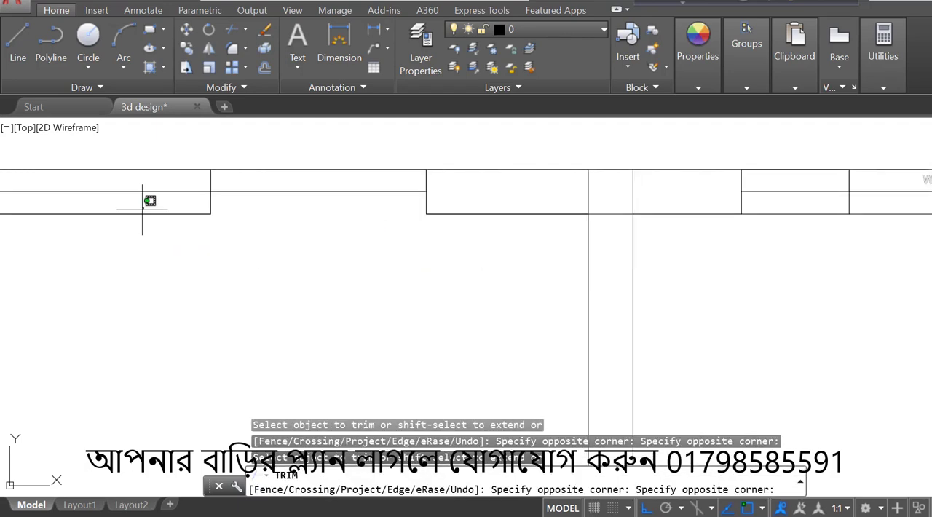
click(128, 231)
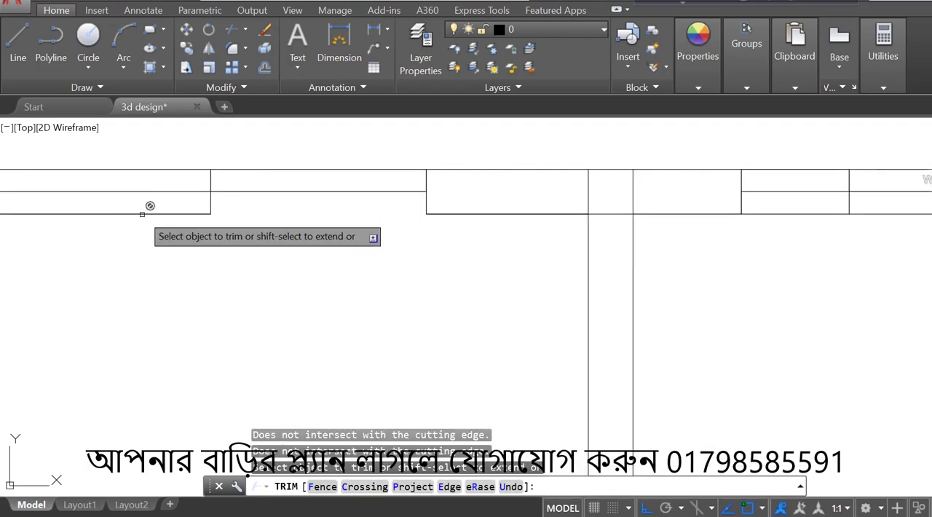
click(161, 170)
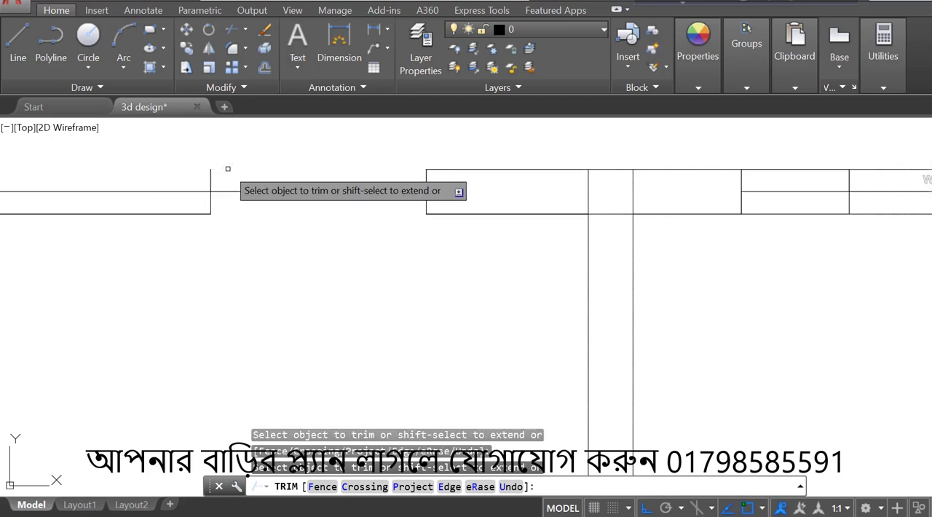
key(Escape)
- Stretch the end of the leftover inner wall line from the 4' window's middle back to its left end line
scroll(227, 168, down, 2)
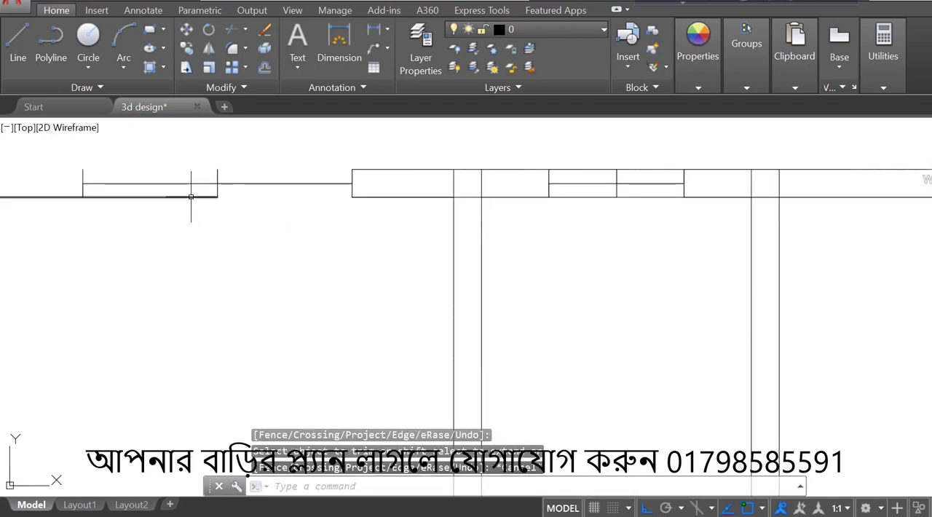
click(191, 197)
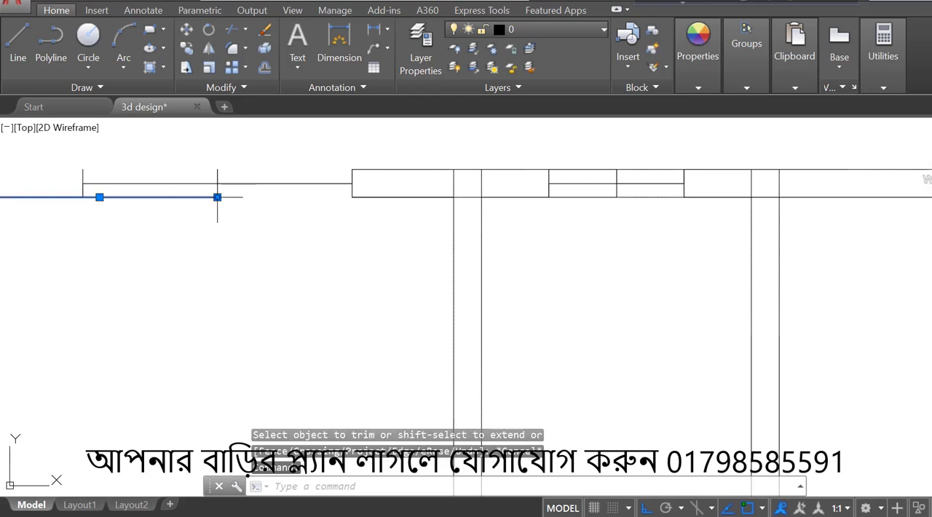
click(217, 197)
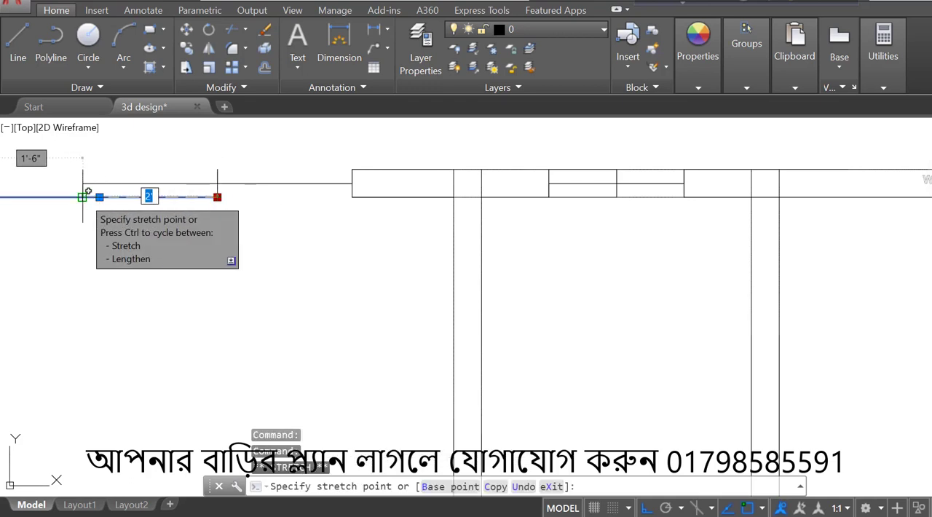
click(82, 196)
scroll(334, 295, down, 5)
key(Escape)
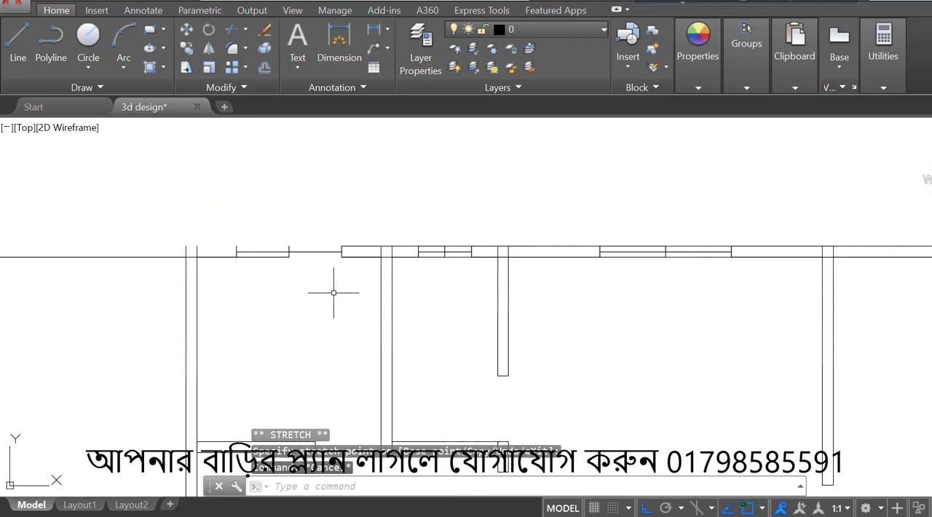
- Shorten the overlapping inner wall line from the 4' window's middle to its left end line
scroll(264, 246, up, 2)
click(264, 260)
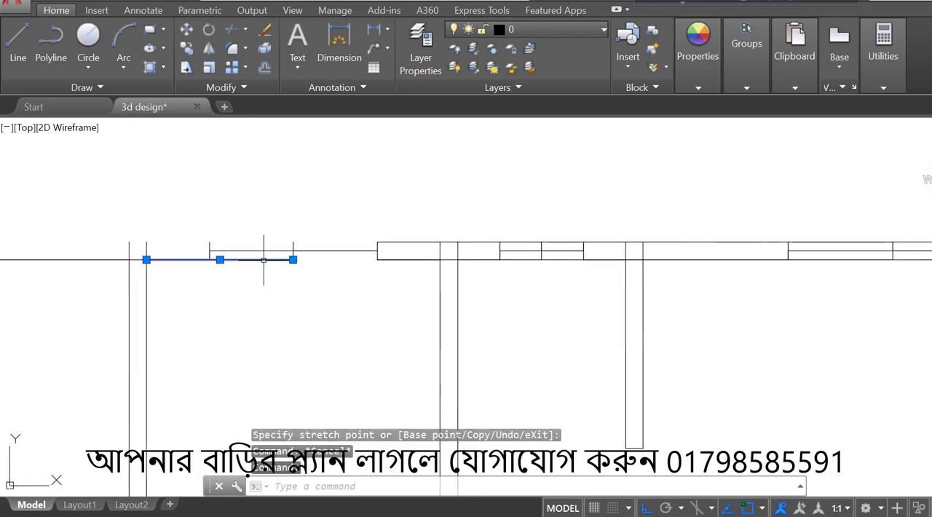
click(209, 259)
- Draw the missing outer wall line from the 4' window's upper-left corner to the house's top-left outer corner
click(18, 43)
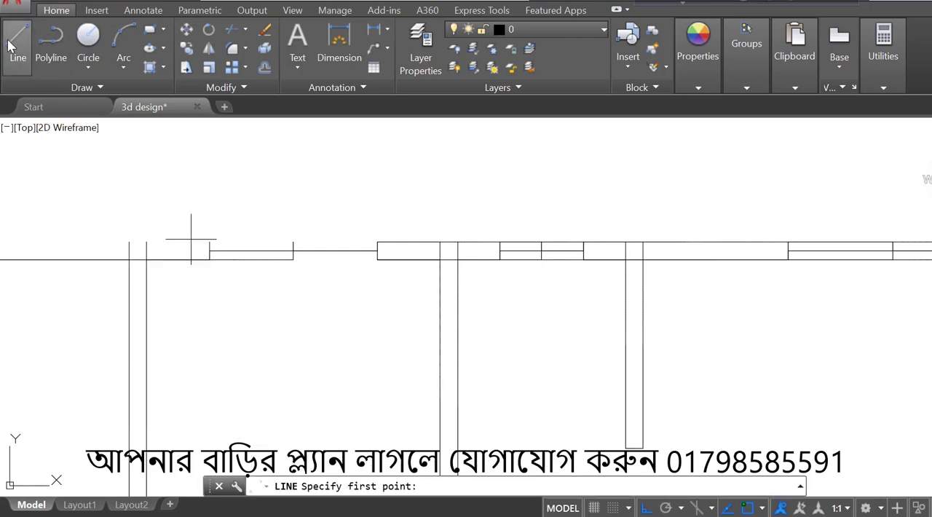
click(209, 242)
scroll(208, 242, down, 8)
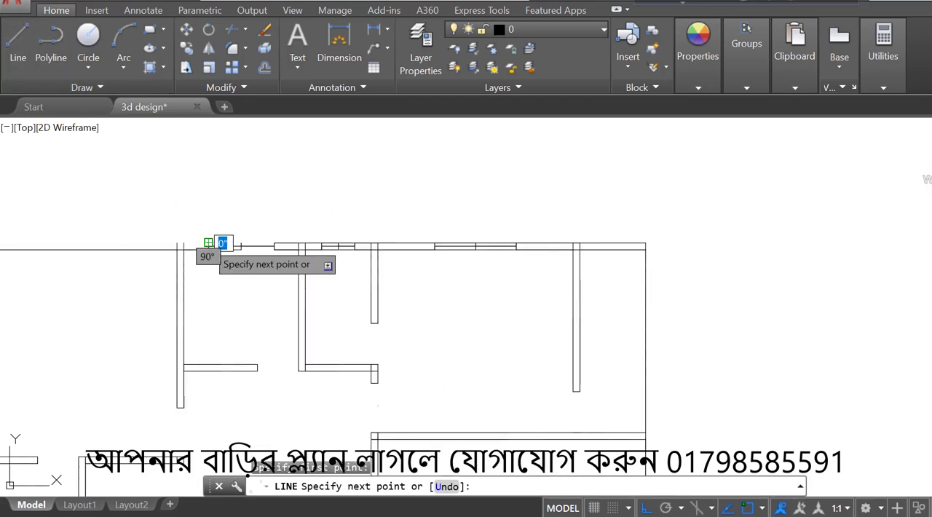
click(99, 241)
scroll(104, 246, up, 4)
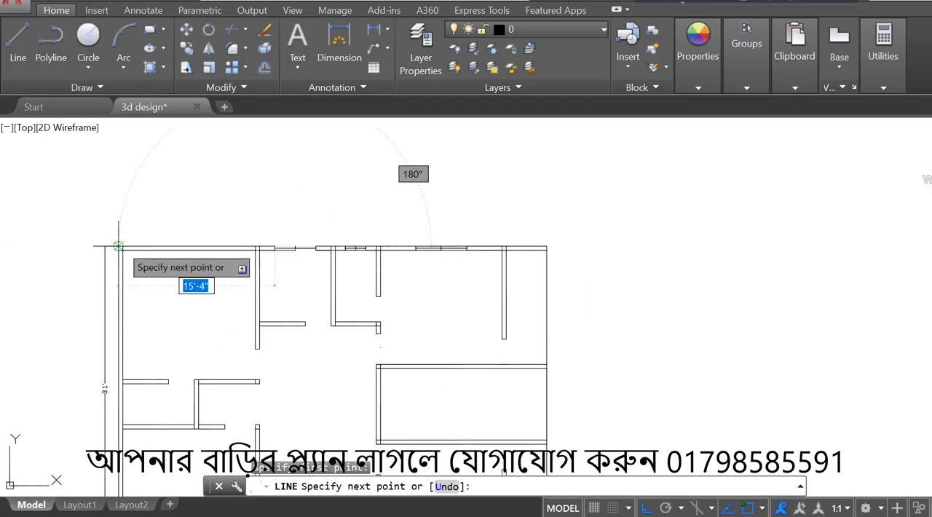
key(Escape)
- Draw a rectangle around the 4' window opening from its upper-left to its lower-right corner
scroll(313, 264, up, 5)
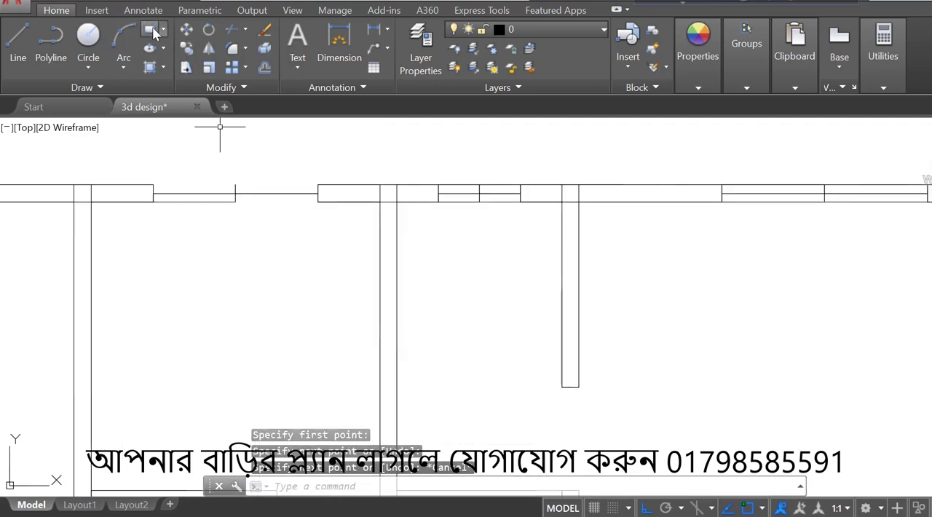
click(151, 30)
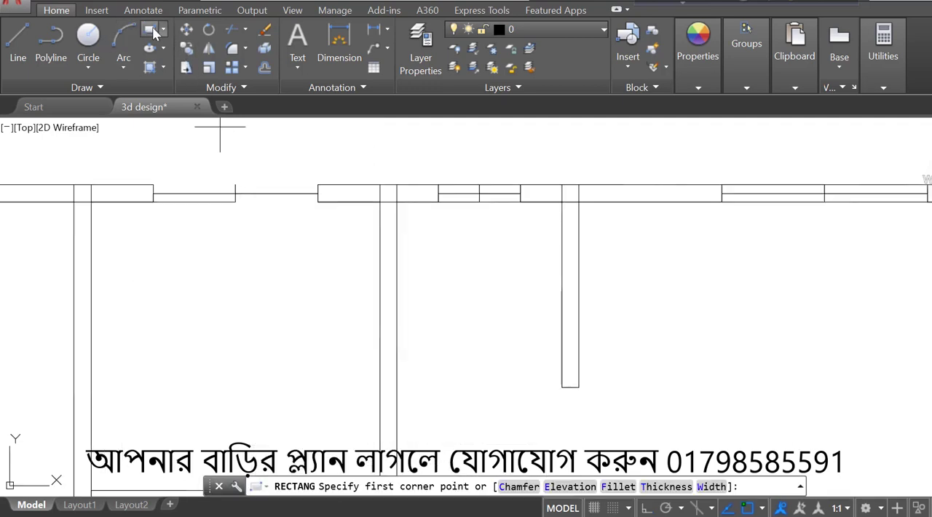
click(153, 185)
scroll(252, 182, up, 2)
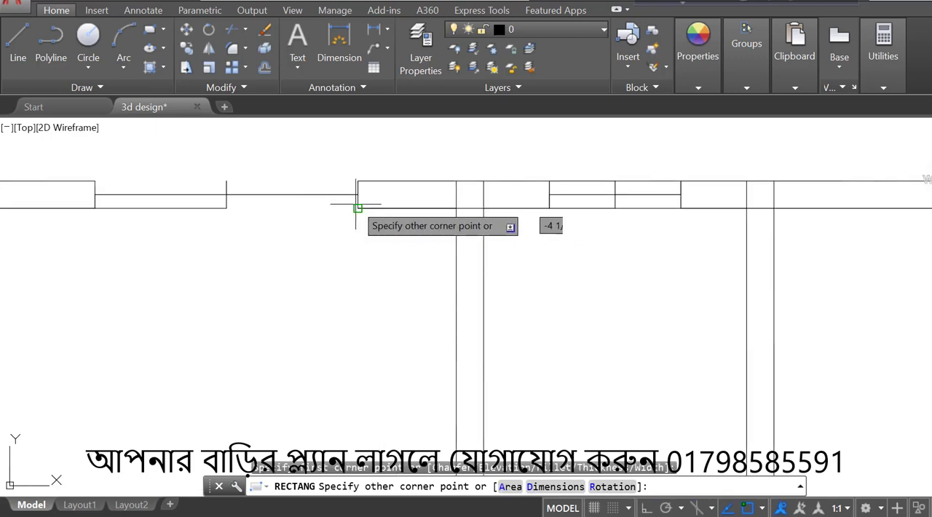
click(358, 205)
- Trace the top-left room's upper inner wall line, return to its midpoint and continue across the wall thickness
scroll(474, 193, down, 3)
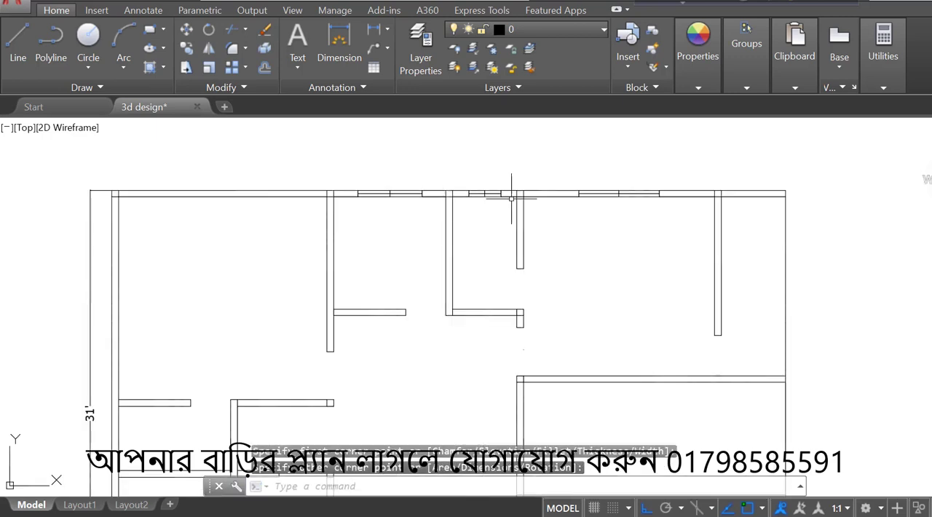
scroll(511, 195, down, 1)
scroll(240, 167, up, 3)
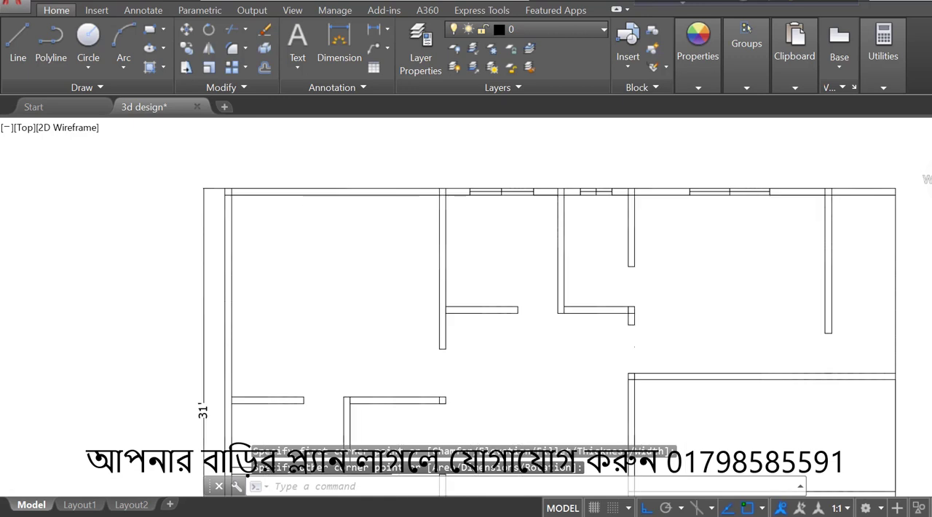
click(16, 43)
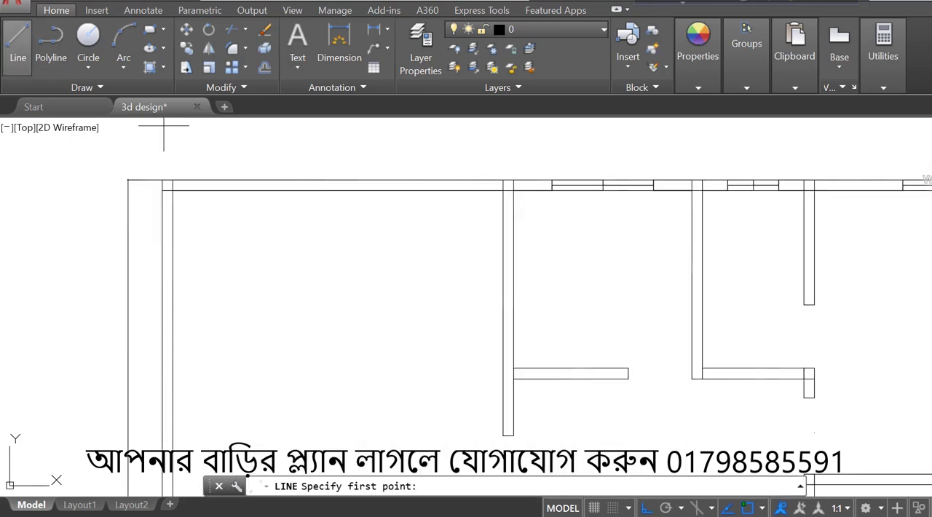
click(172, 191)
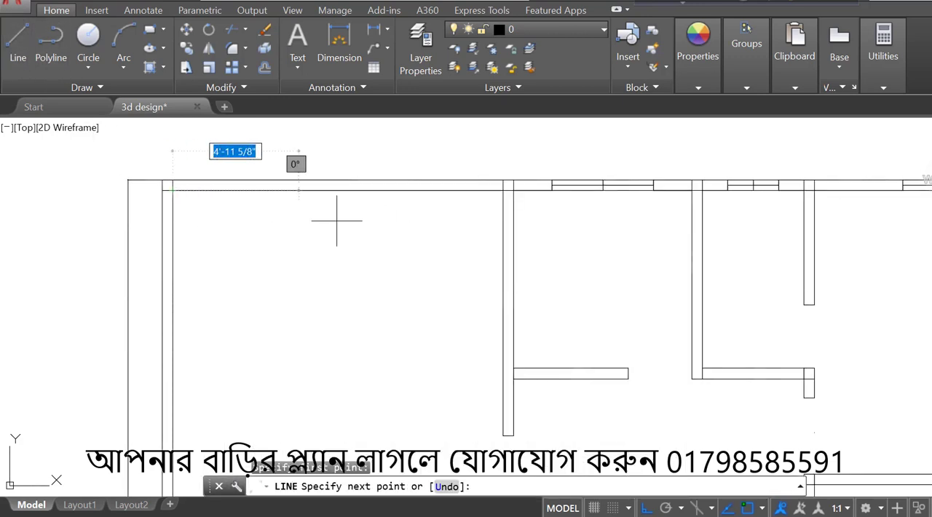
click(503, 191)
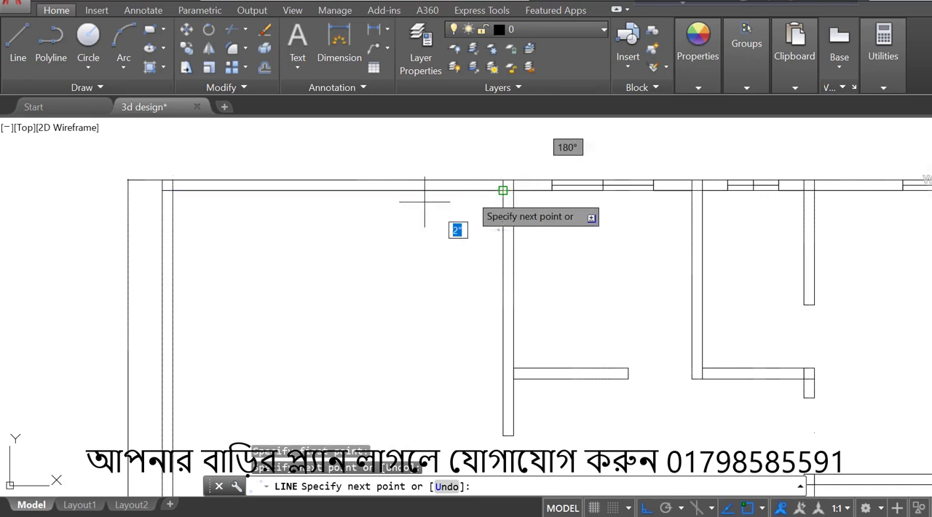
click(337, 189)
scroll(335, 190, up, 3)
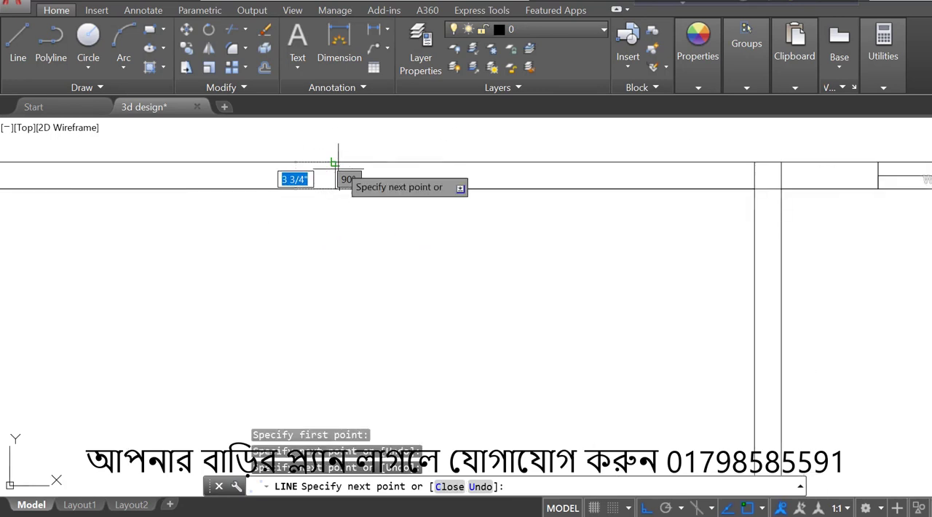
click(336, 163)
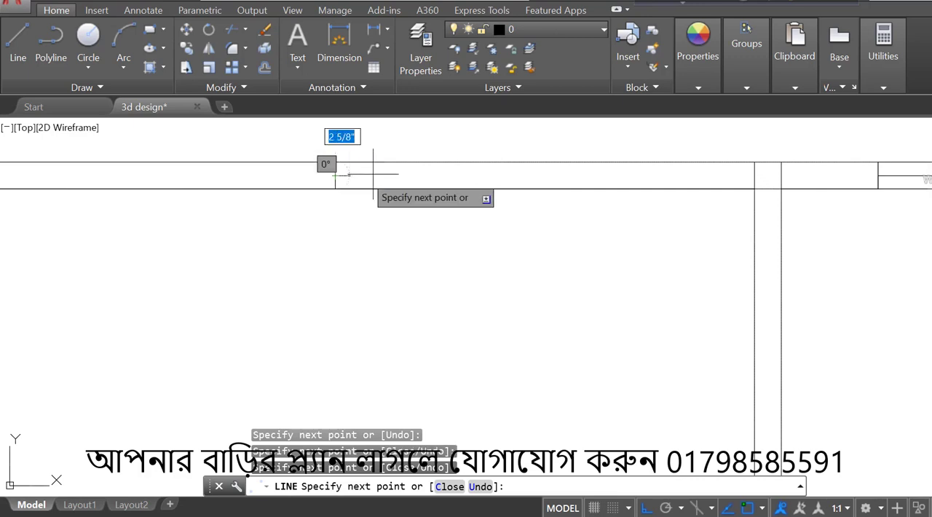
- Draw the window centreline right from the wall's midpoint and 5' back left, closing its left end across the wall thickness
scroll(408, 170, up, 4)
text(2)
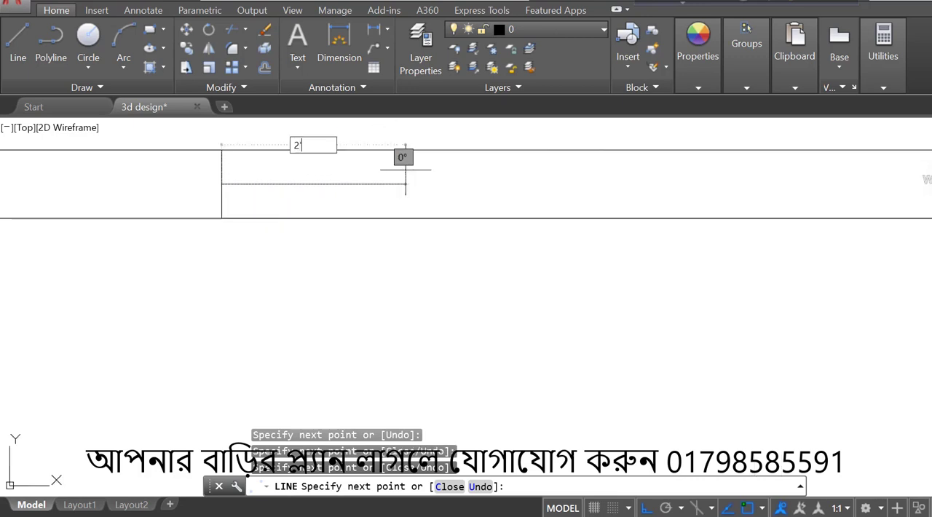
key(Return)
scroll(410, 178, down, 2)
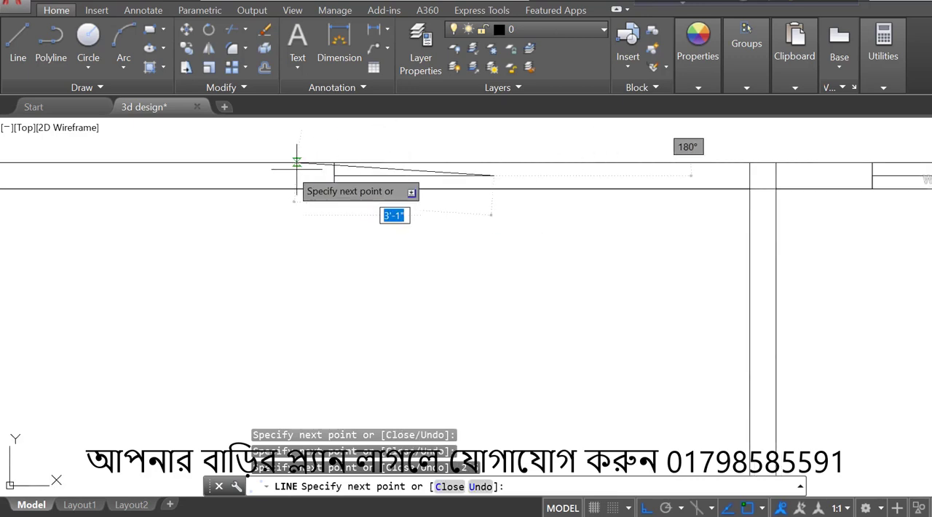
text(5)
key(Return)
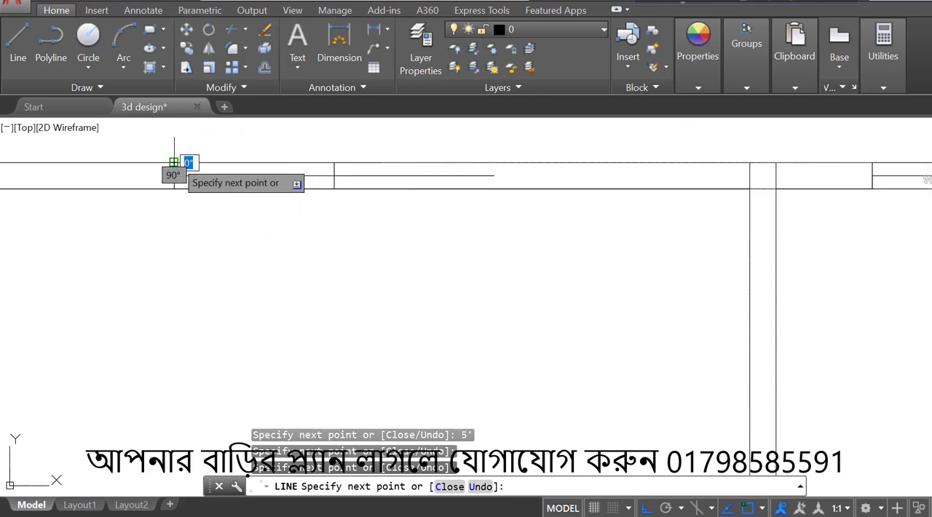
key(Return)
key(Return)
- Draw the right end line of the 5' window across the full wall thickness at the centreline's endpoint
scroll(425, 380, down, 4)
scroll(440, 341, up, 4)
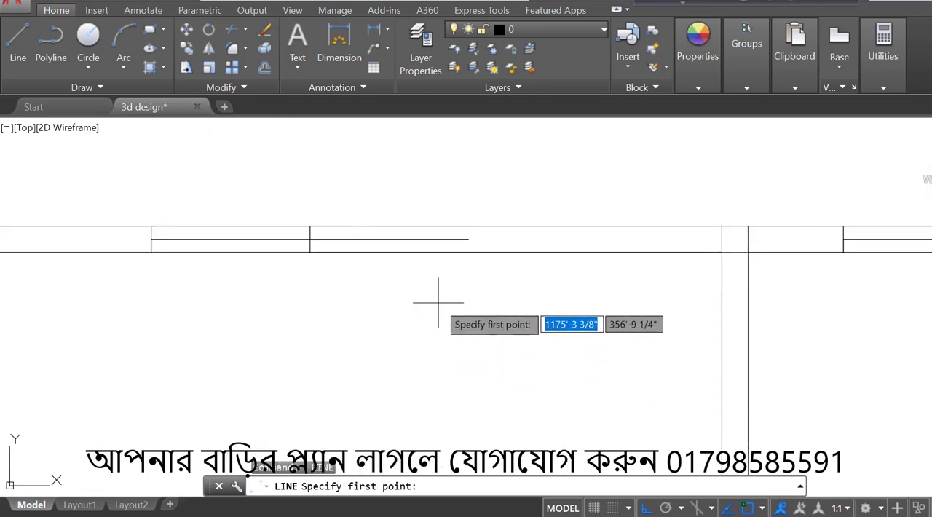
click(466, 227)
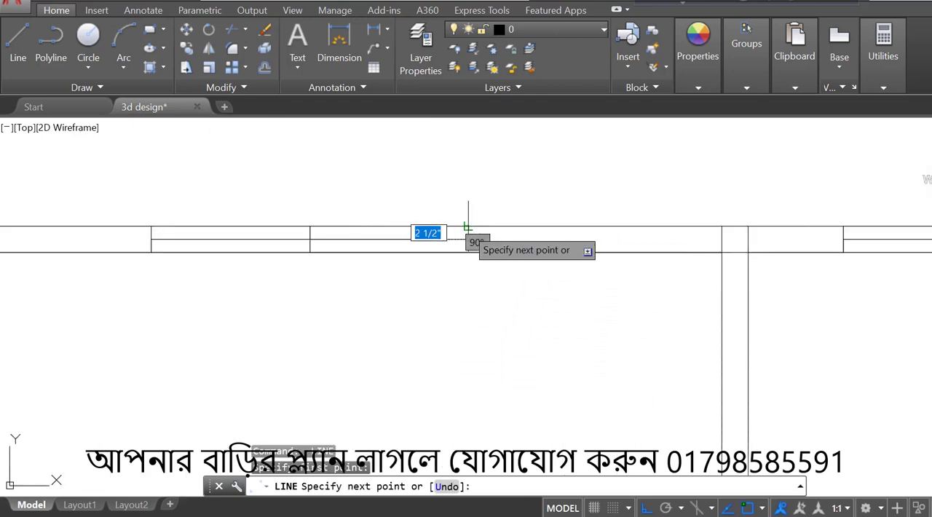
click(469, 252)
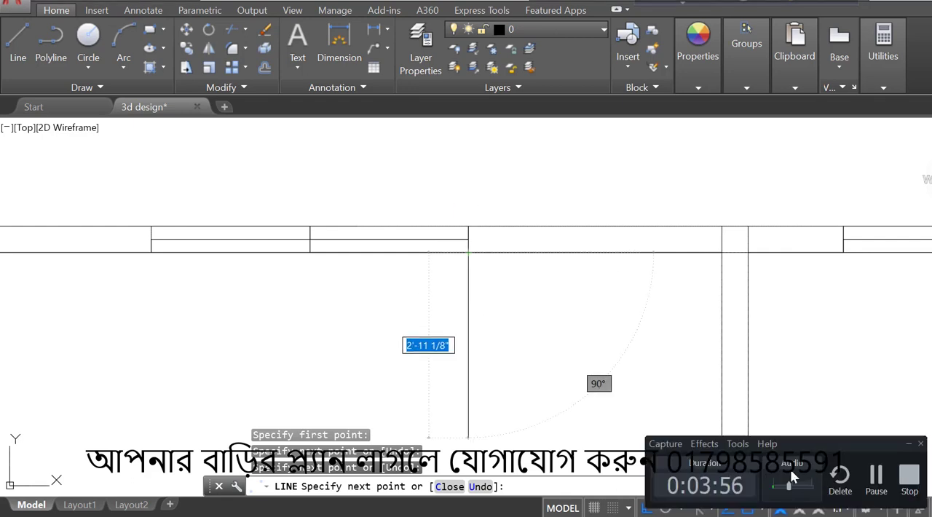
click(876, 486)
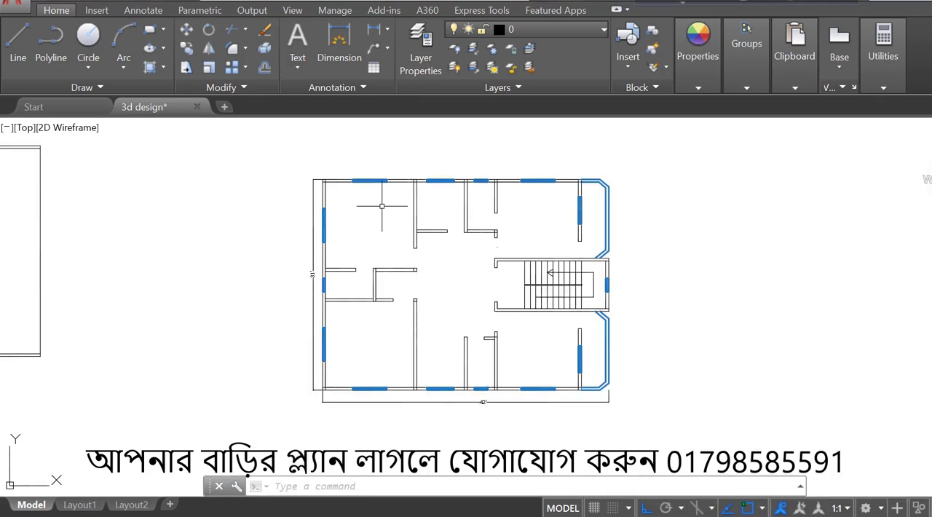
- Draw a thin door-frame rectangle above the horizontal wall's end beside the doorway, matching the wall thickness in width
scroll(381, 206, up, 6)
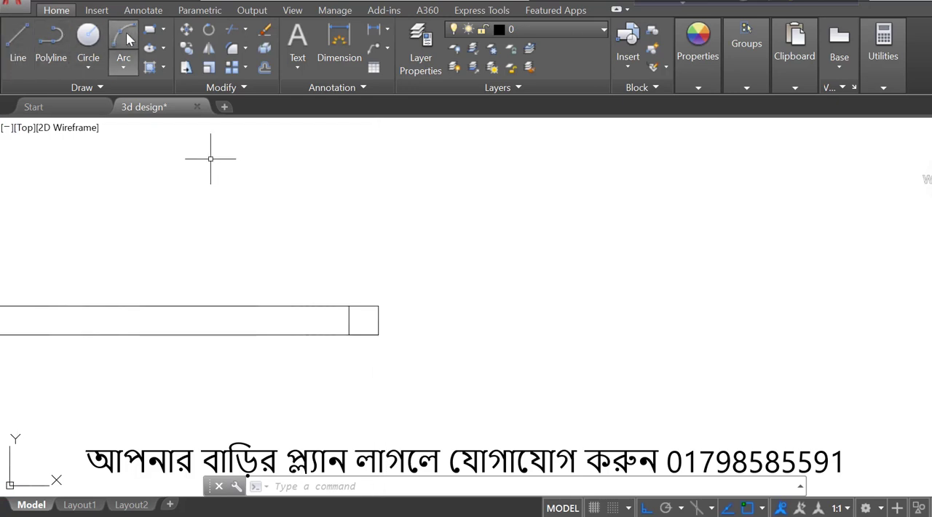
click(378, 295)
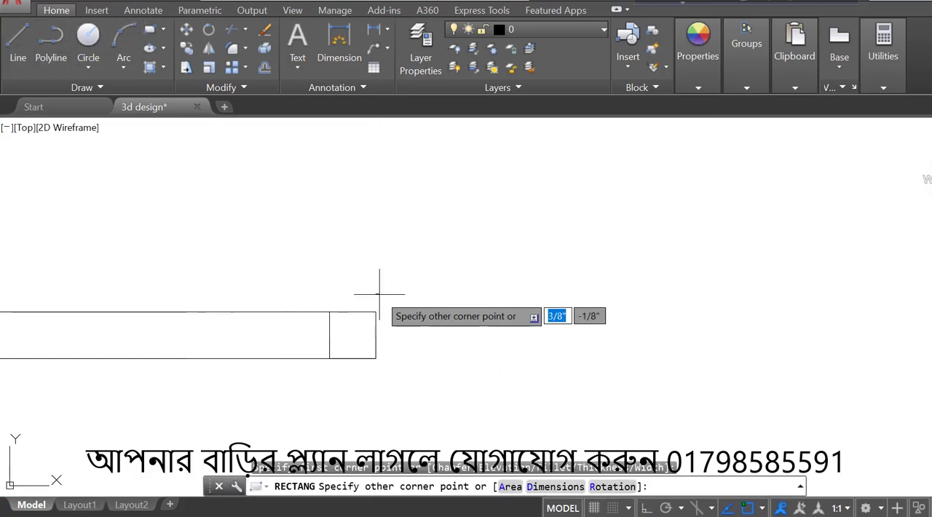
scroll(384, 296, up, 2)
click(329, 312)
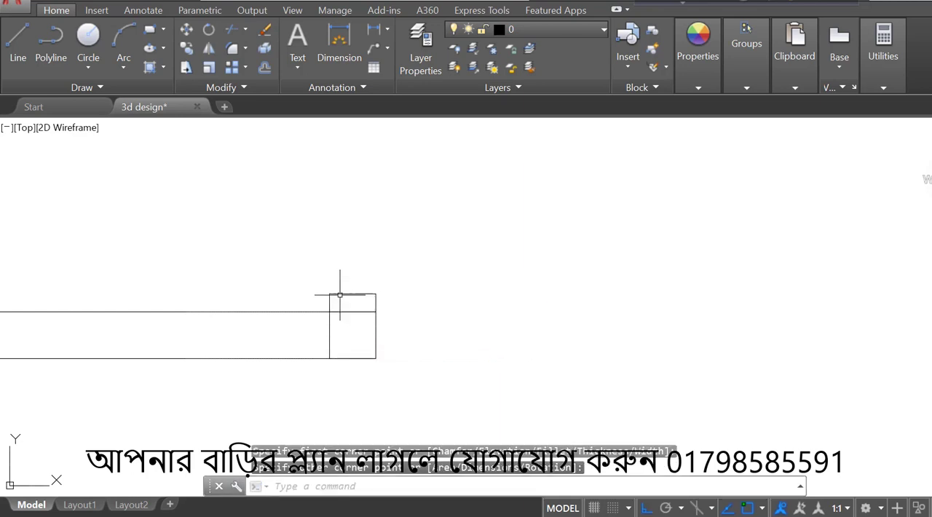
- Copy the door-frame rectangle from its upper-right corner to the end of the facing wall across the doorway
click(340, 295)
text(CO)
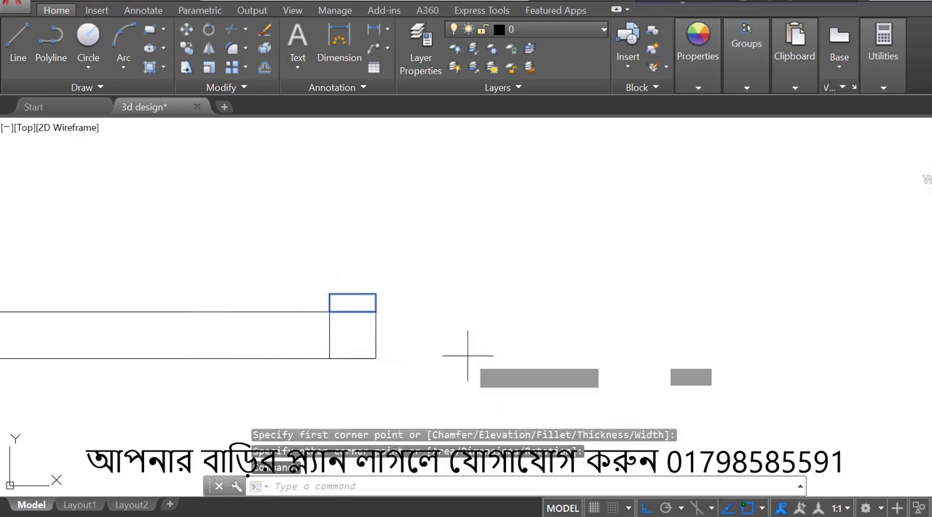
key(Return)
click(376, 294)
scroll(374, 292, down, 3)
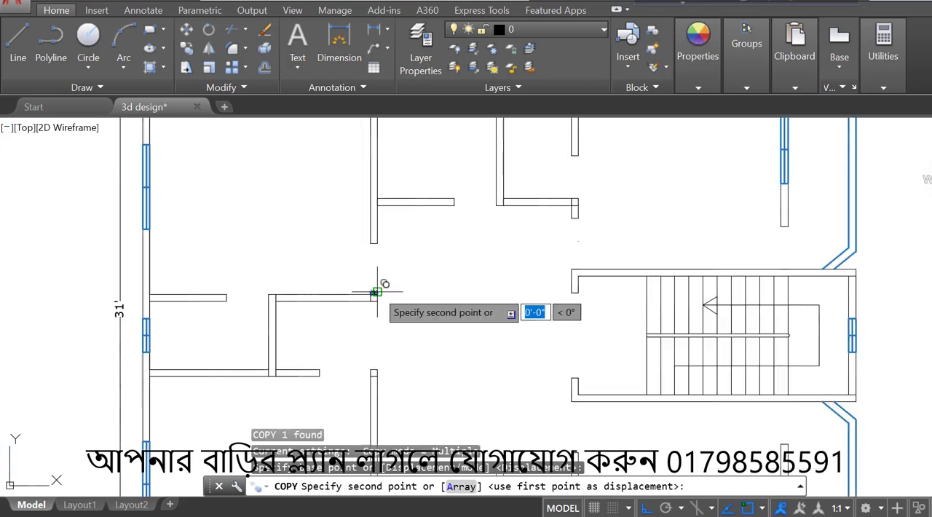
scroll(377, 262, up, 2)
click(374, 206)
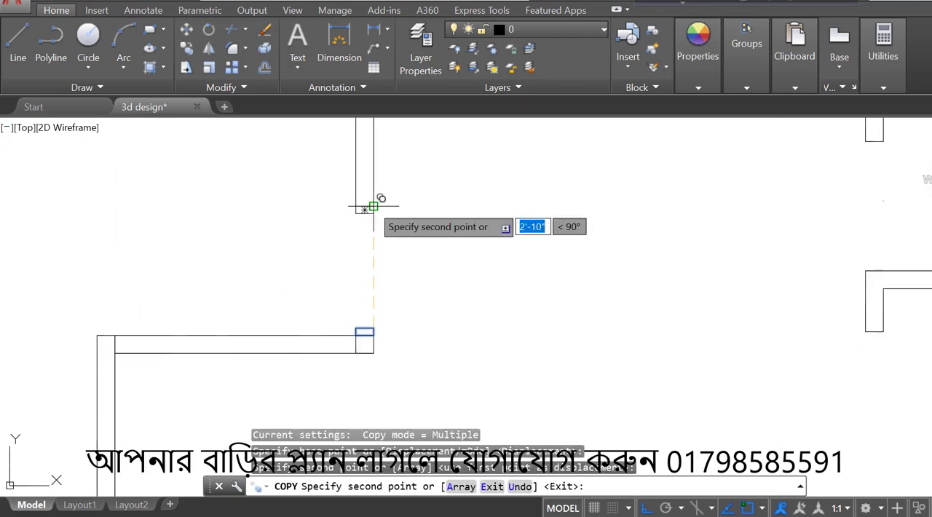
- Draw a horizontal line leftward from the lower frame's upper-left corner and a circle centred there reaching the opposite frame
click(18, 44)
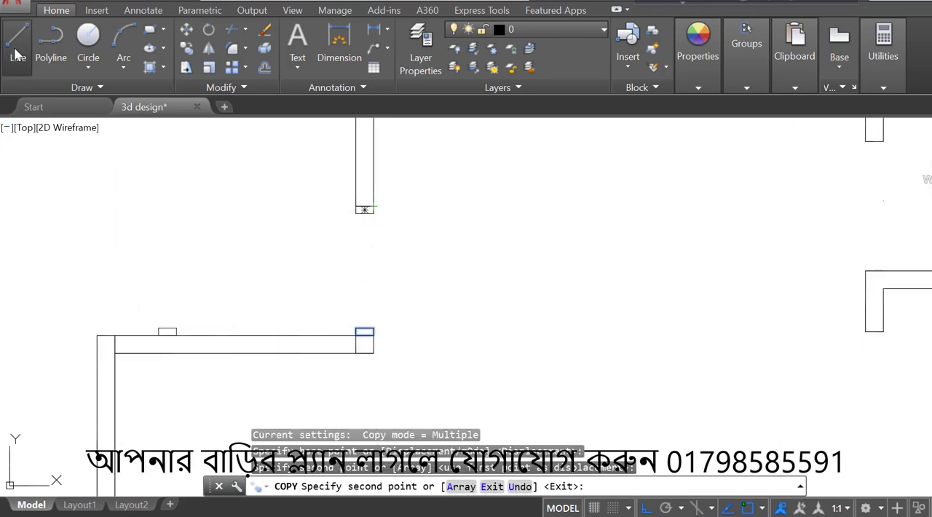
click(355, 328)
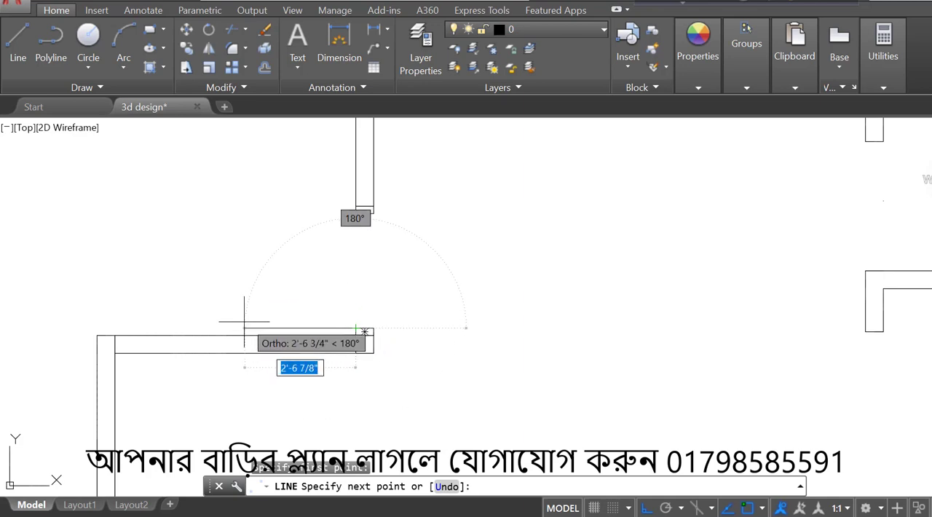
click(220, 327)
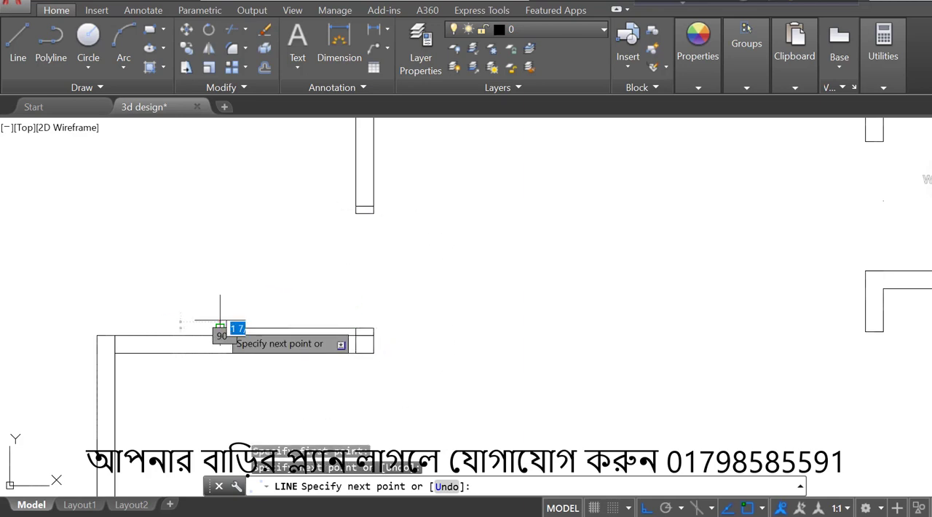
click(89, 35)
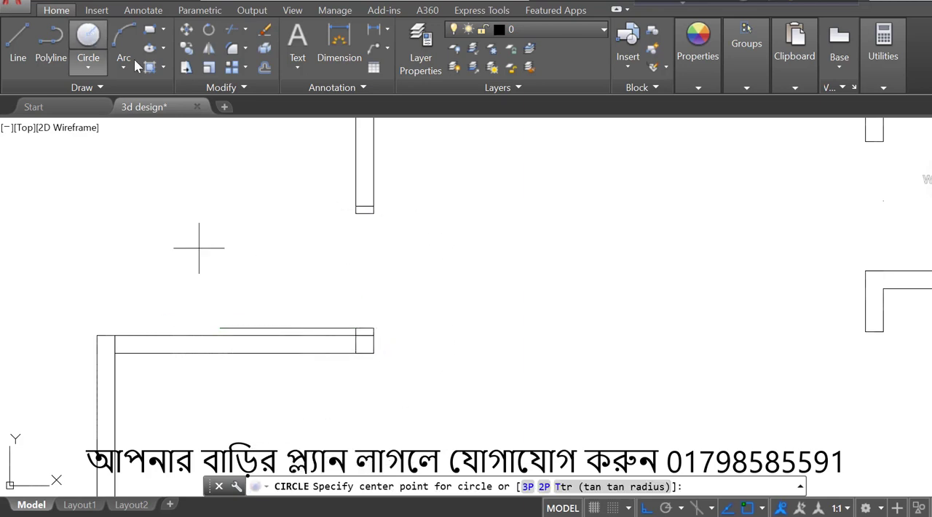
click(356, 328)
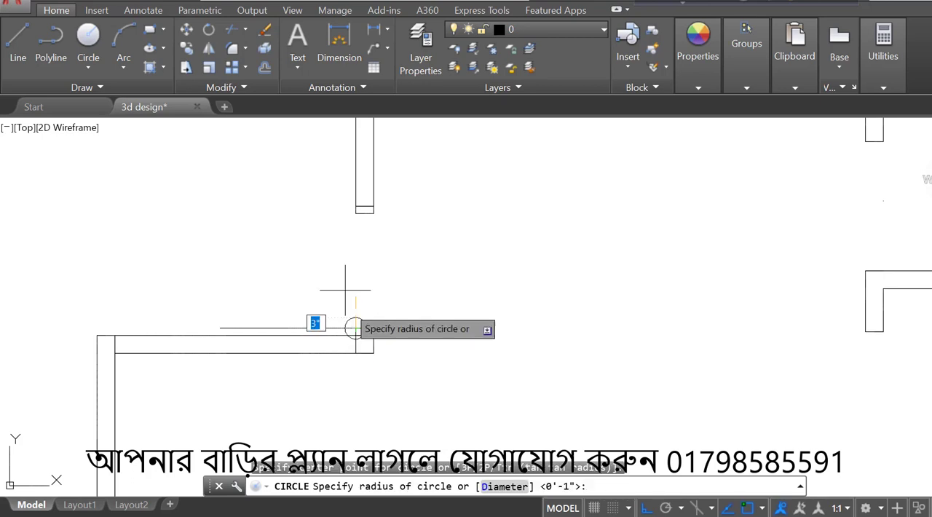
click(358, 216)
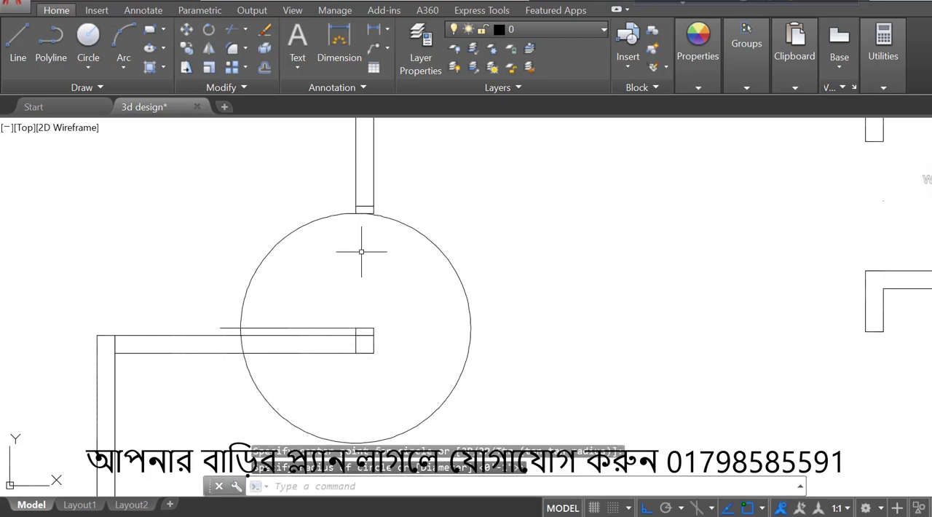
- Trim the door circle and the line's overshoot to leave a quarter-circle door swing, and erase the leftover arc inside the wall
text(tr)
key(Return)
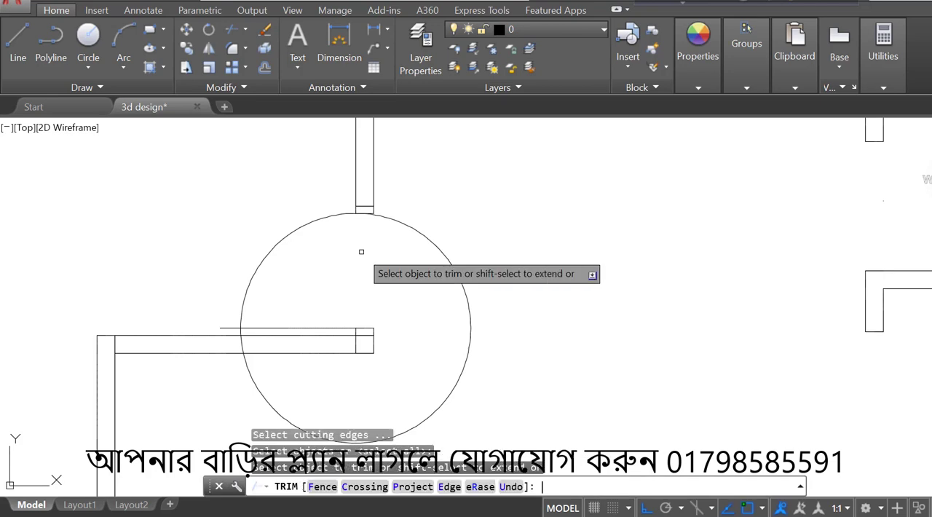
click(394, 222)
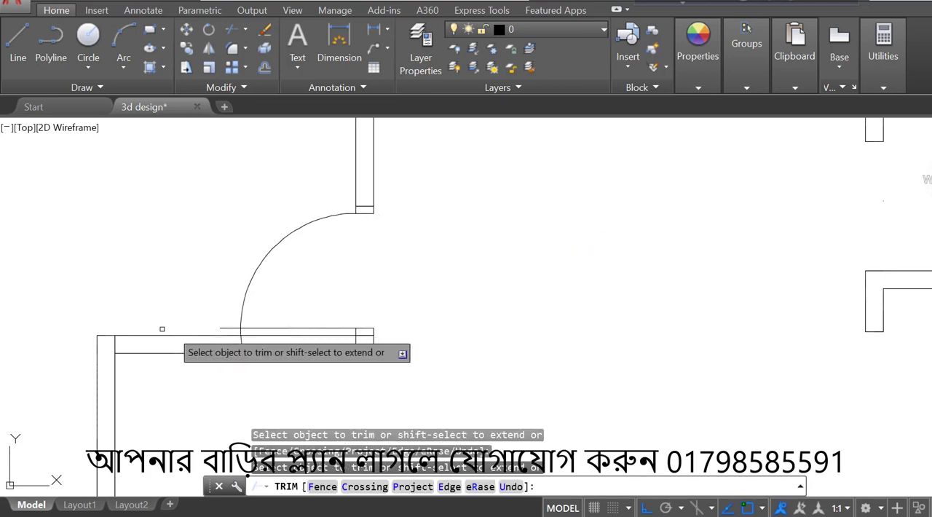
scroll(204, 327, up, 3)
click(250, 327)
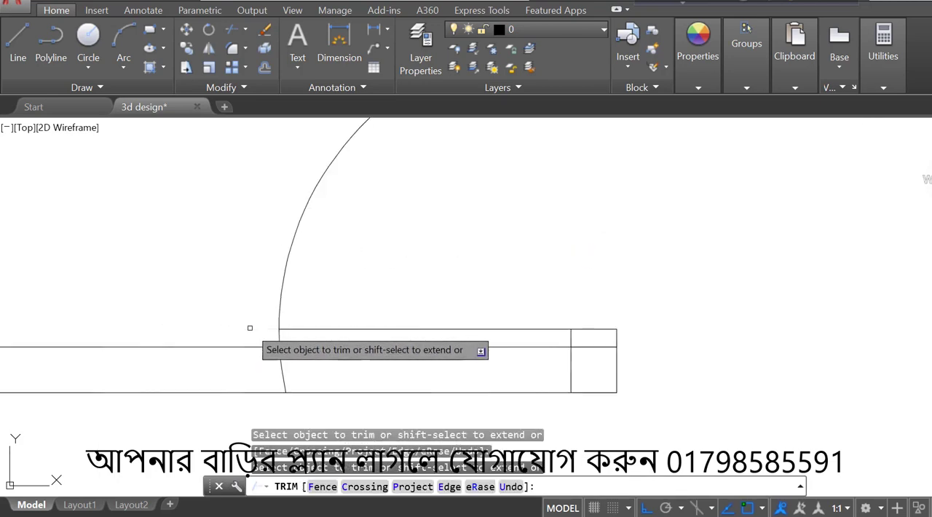
key(Escape)
scroll(279, 336, down, 2)
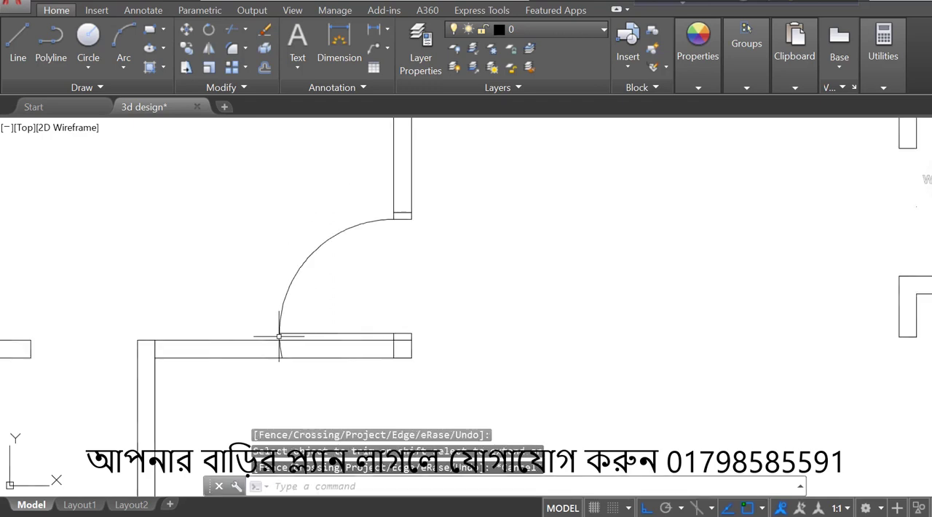
click(282, 349)
key(Delete)
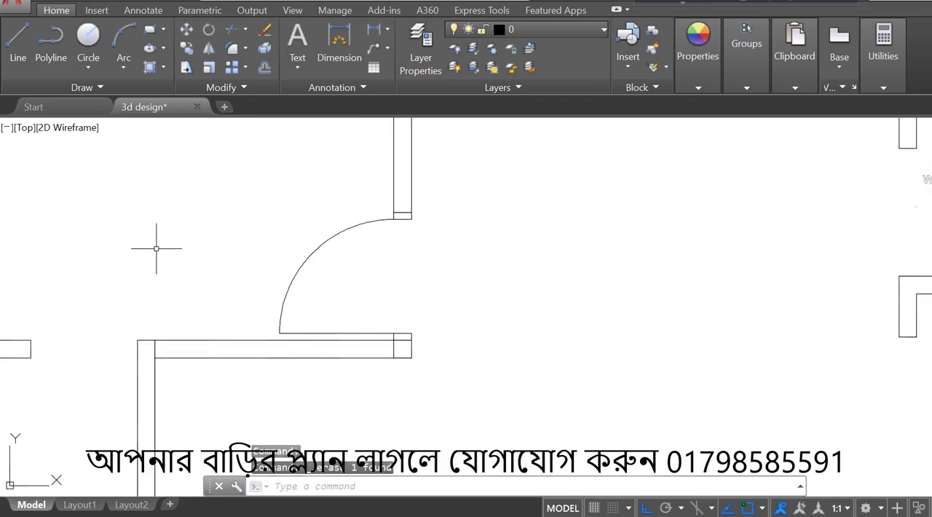
click(346, 333)
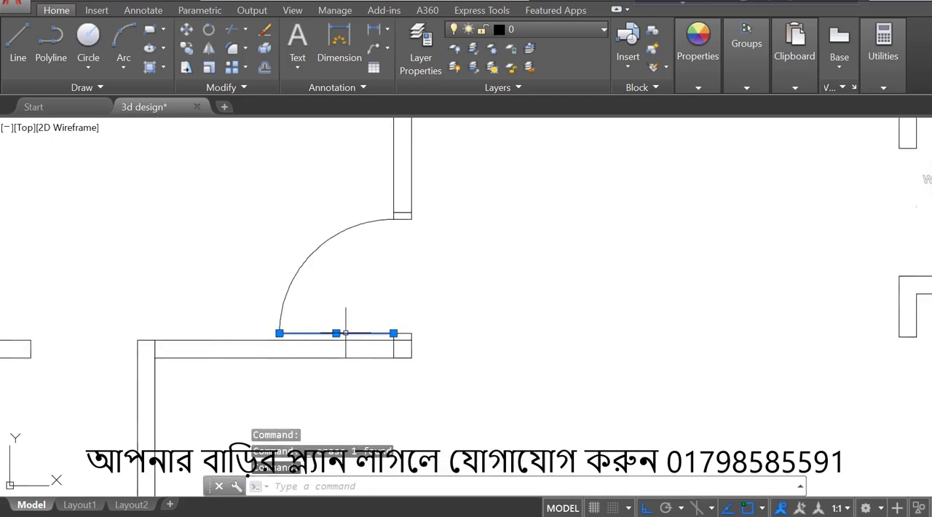
key(Escape)
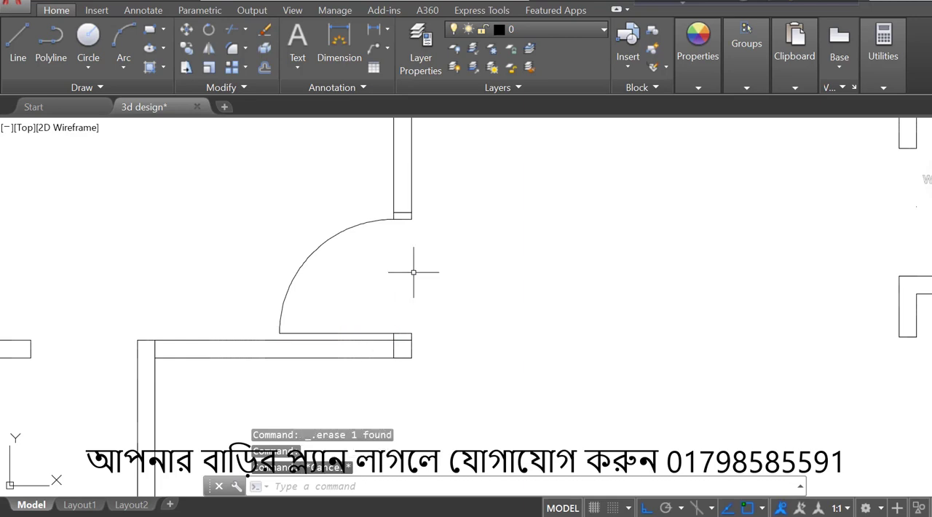
- Copy the upper door-frame rectangle horizontally into the open room area left of the door swing
click(406, 216)
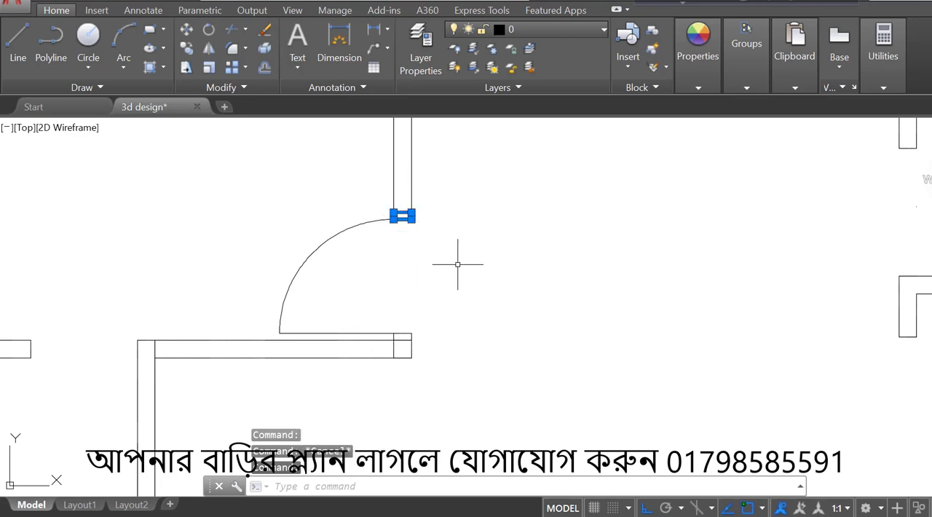
key(Return)
click(466, 262)
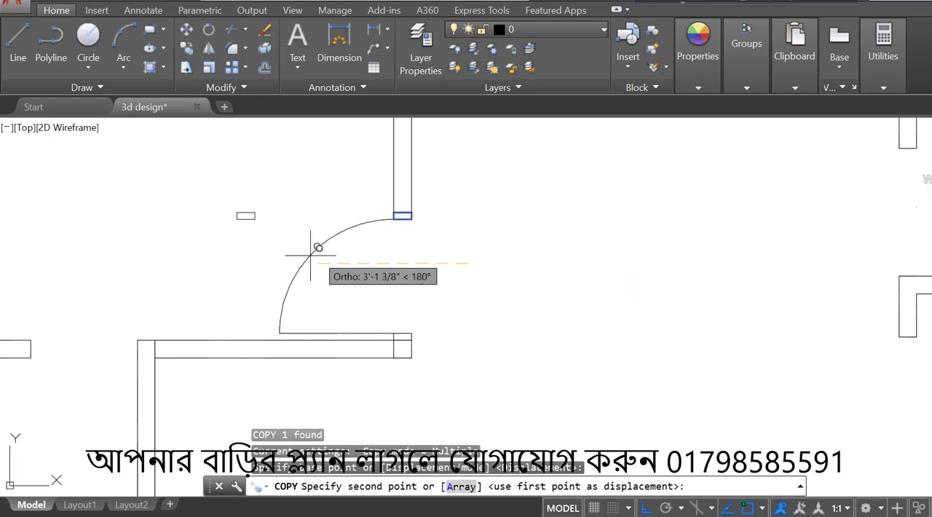
click(249, 269)
key(Escape)
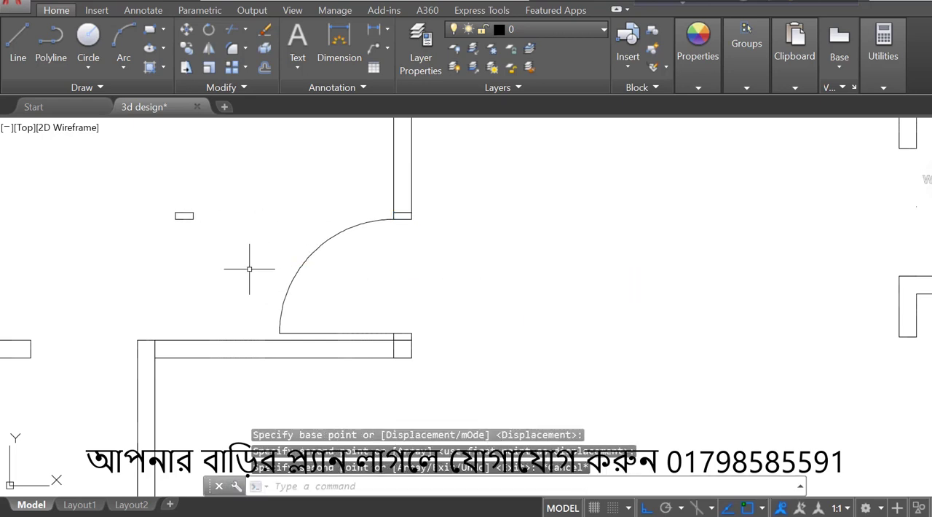
- Rotate the copied frame rectangle 90° counterclockwise so it stands upright
click(250, 190)
click(162, 260)
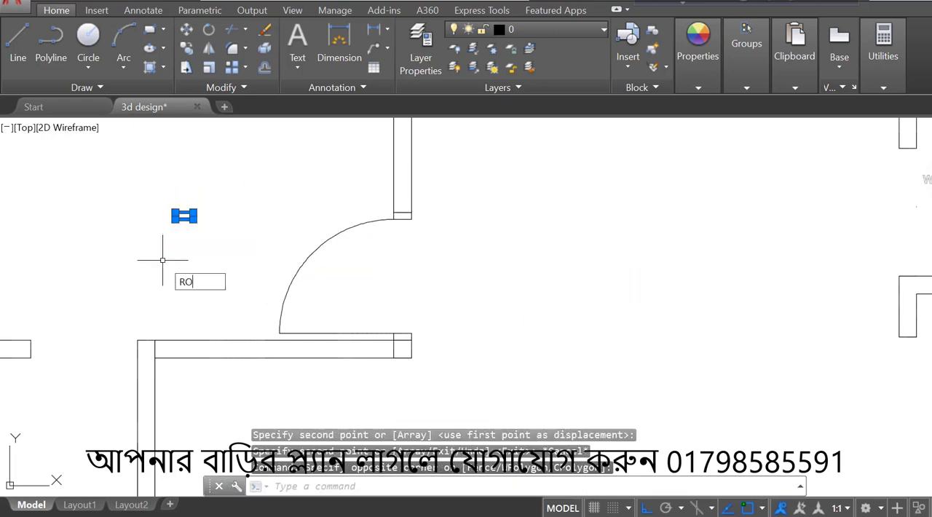
text(RO)
key(Return)
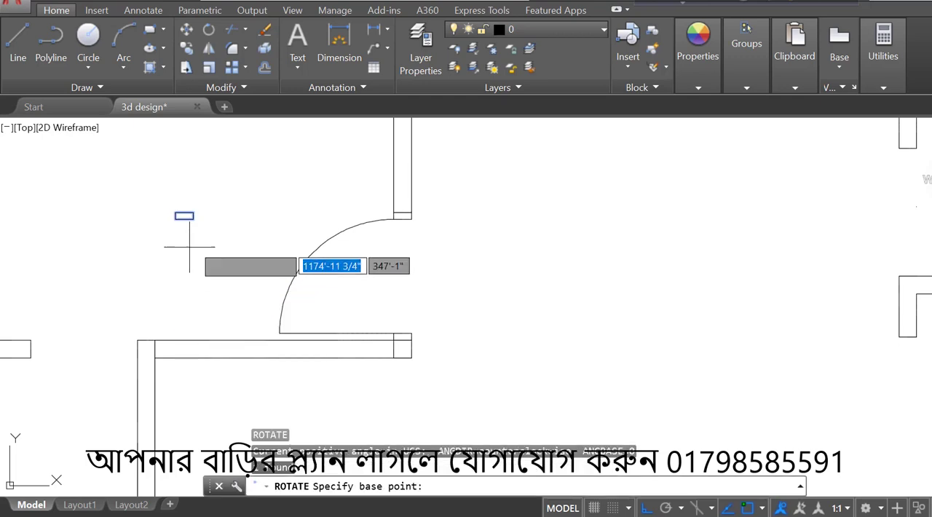
click(200, 237)
click(215, 191)
- Move the upright frame by its upper-left corner to the upper corner of the left horizontal wall's end, with Ortho off
click(214, 217)
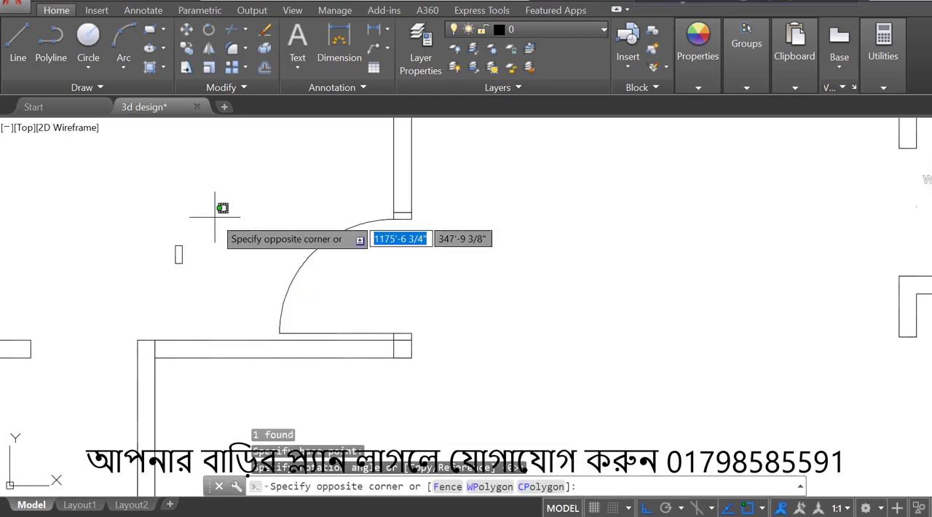
click(138, 300)
text(M)
key(Return)
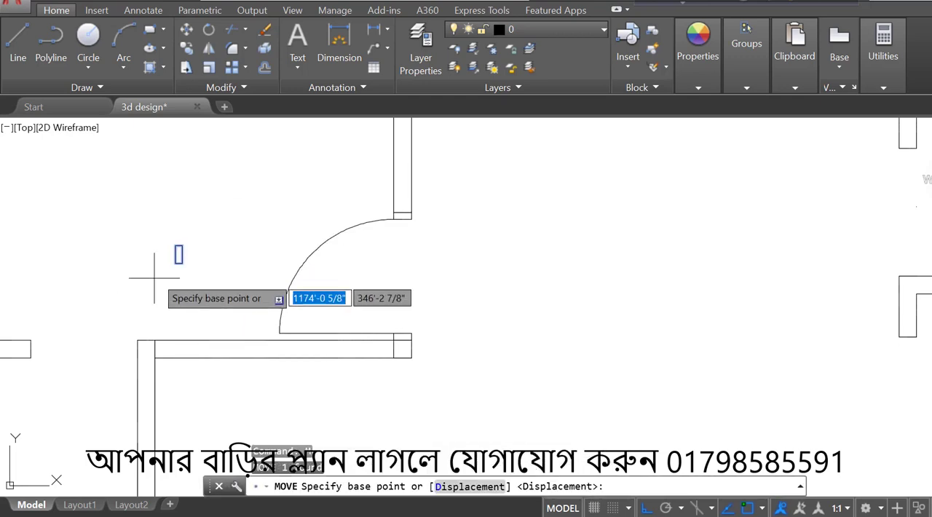
click(175, 245)
scroll(175, 245, down, 2)
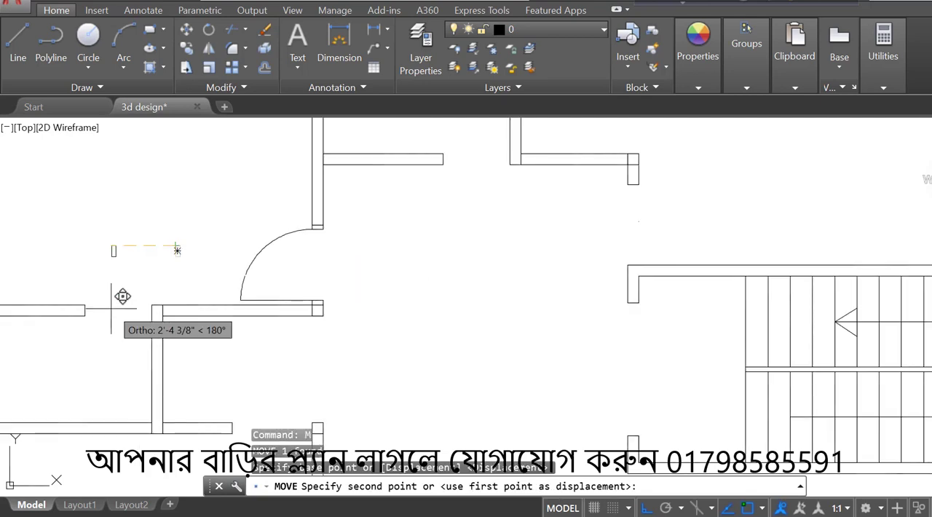
scroll(104, 307, up, 4)
key(F8)
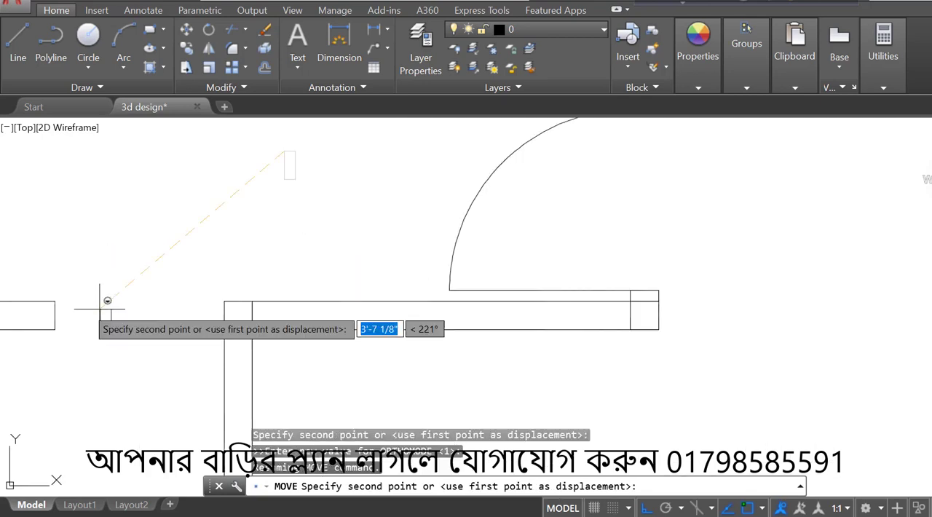
click(54, 301)
- Copy the upright frame from its lower-right corner across the doorway onto the face of the vertical wall
scroll(125, 312, down, 2)
scroll(119, 311, up, 2)
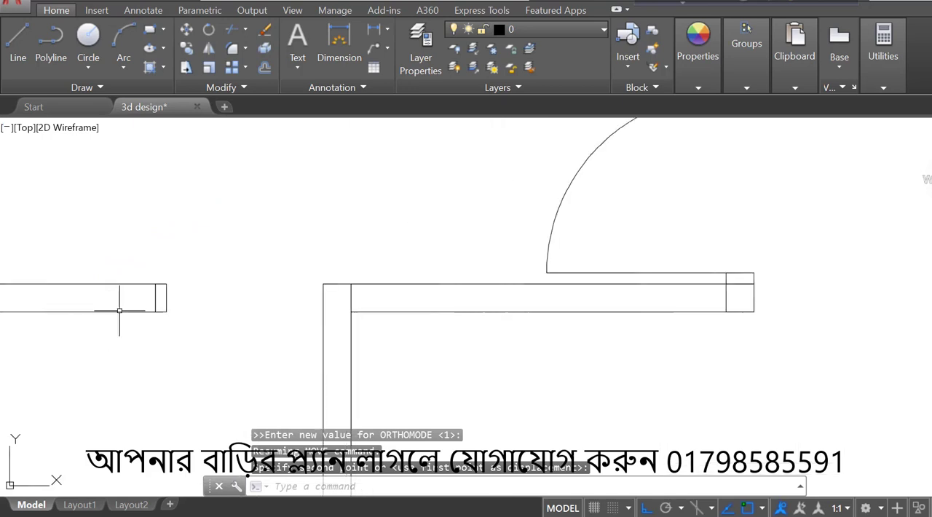
click(181, 297)
click(164, 319)
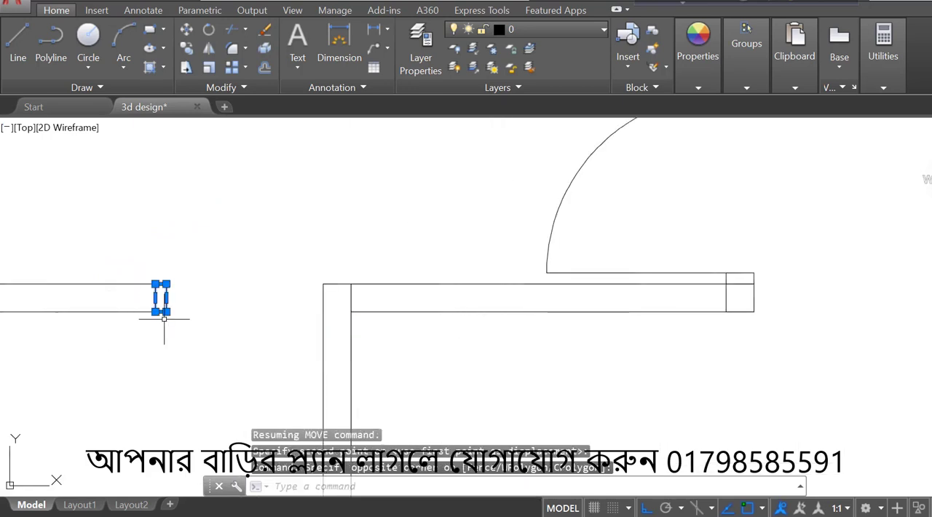
text(CO)
key(Return)
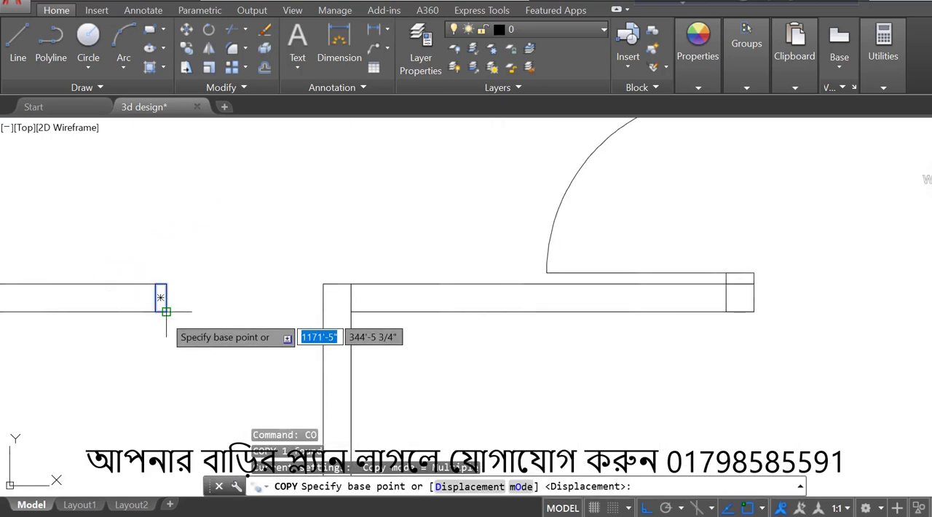
click(165, 311)
click(323, 312)
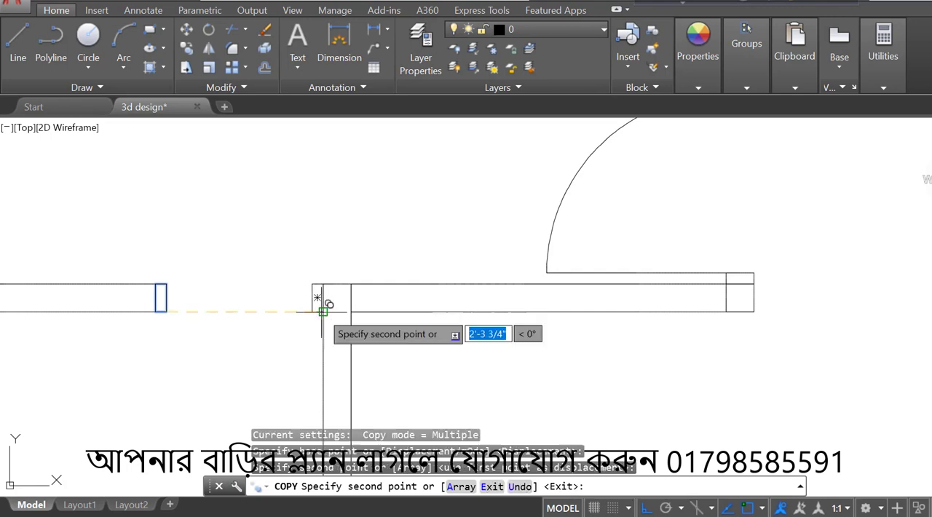
key(Escape)
- Draw a vertical door line downward from the lower-left corner of the frame beside the vertical wall
click(17, 37)
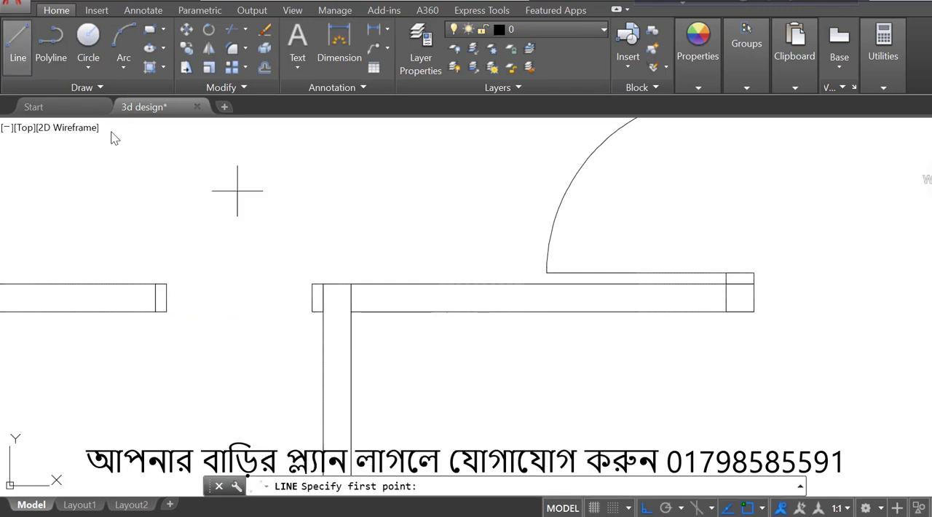
scroll(296, 254, down, 3)
scroll(301, 278, up, 3)
click(301, 263)
scroll(305, 262, down, 3)
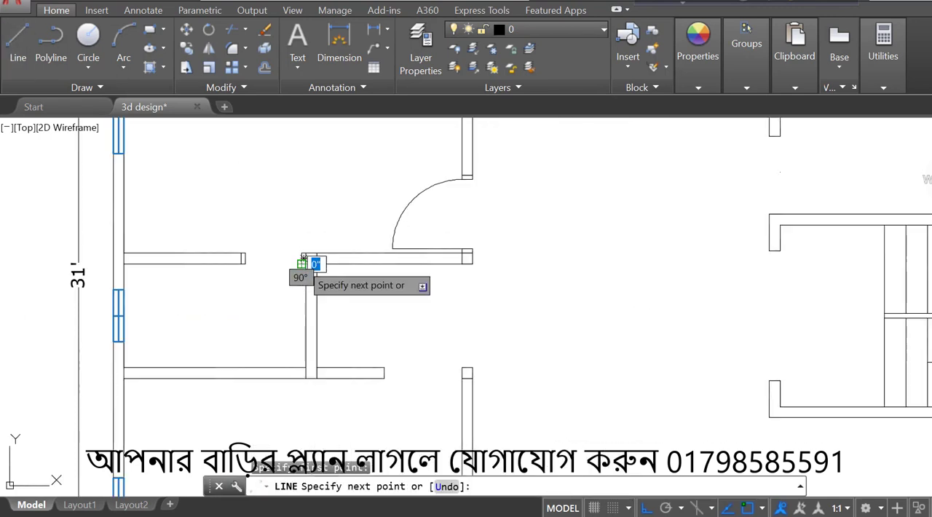
scroll(301, 342, up, 3)
click(304, 355)
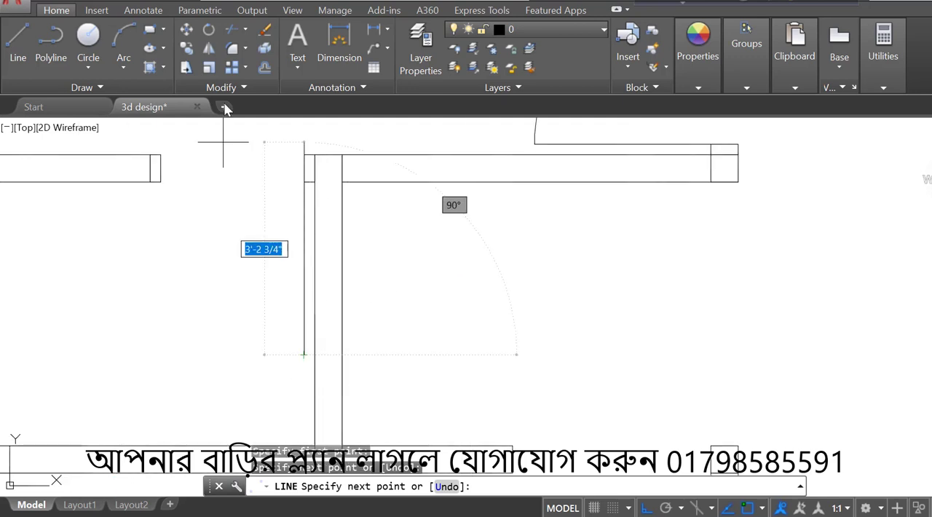
- Draw a circle centred on the right frame's lower-left corner with its radius reaching the opposite frame's lower-right corner
click(88, 38)
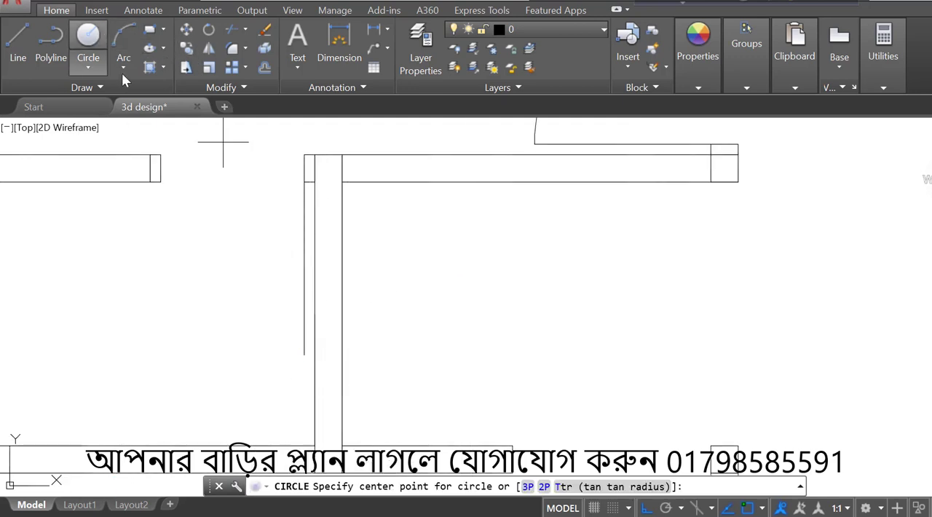
click(305, 183)
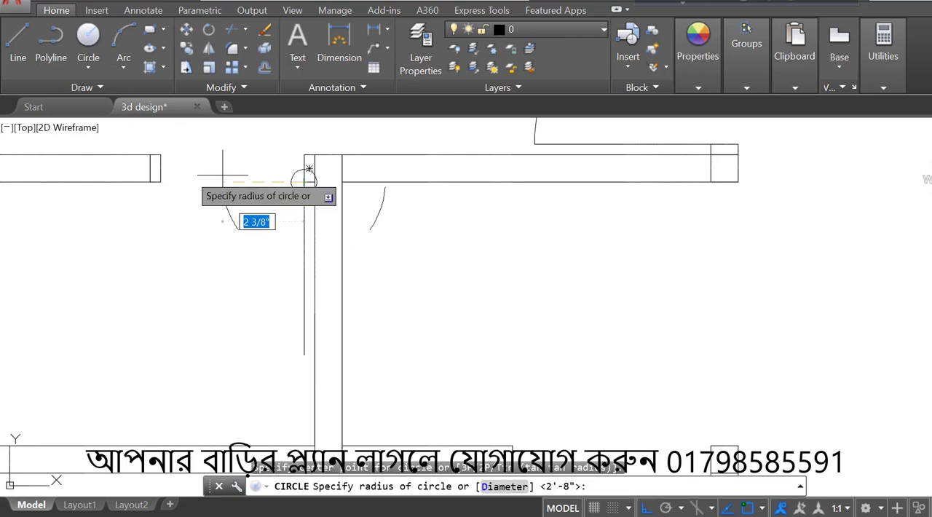
click(161, 182)
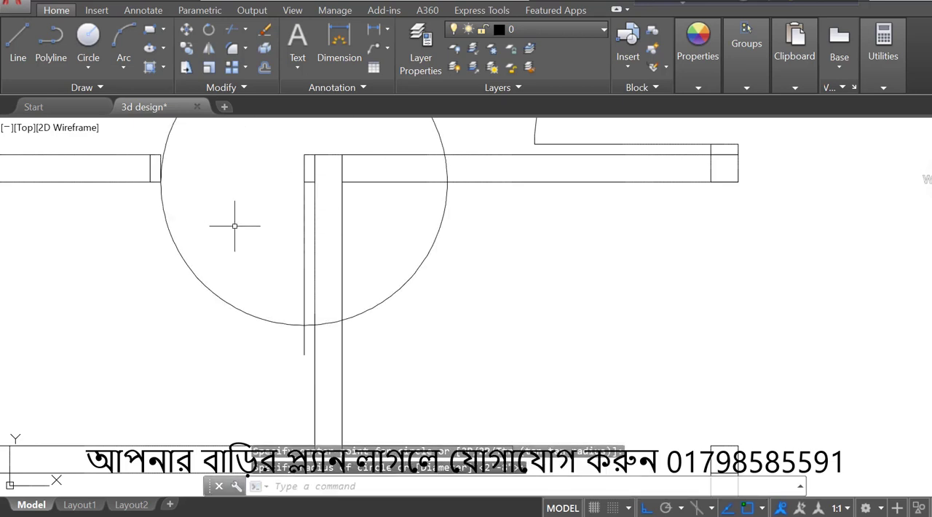
- Trim the second door's circle and line overshoot to a quarter-circle swing, and erase the leftover arc right of the vertical wall
text(tr)
key(Return)
scroll(235, 226, down, 2)
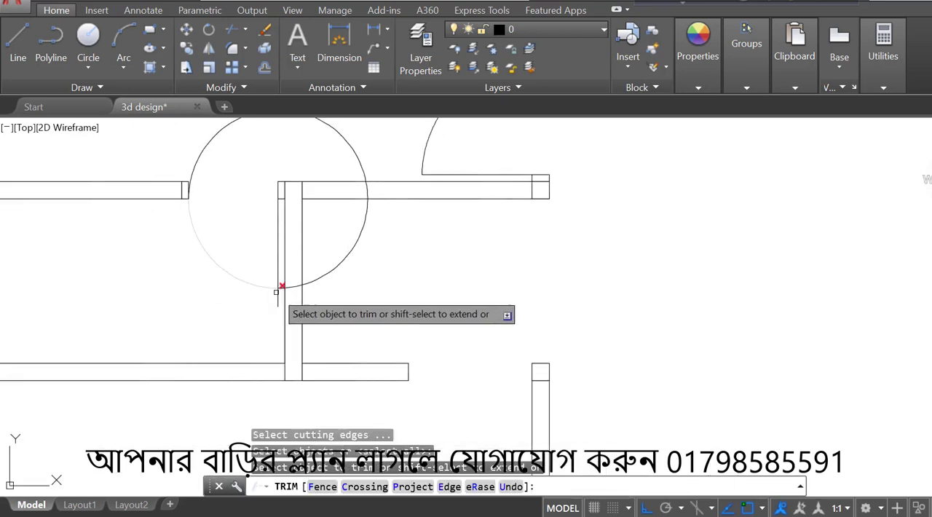
scroll(277, 293, up, 2)
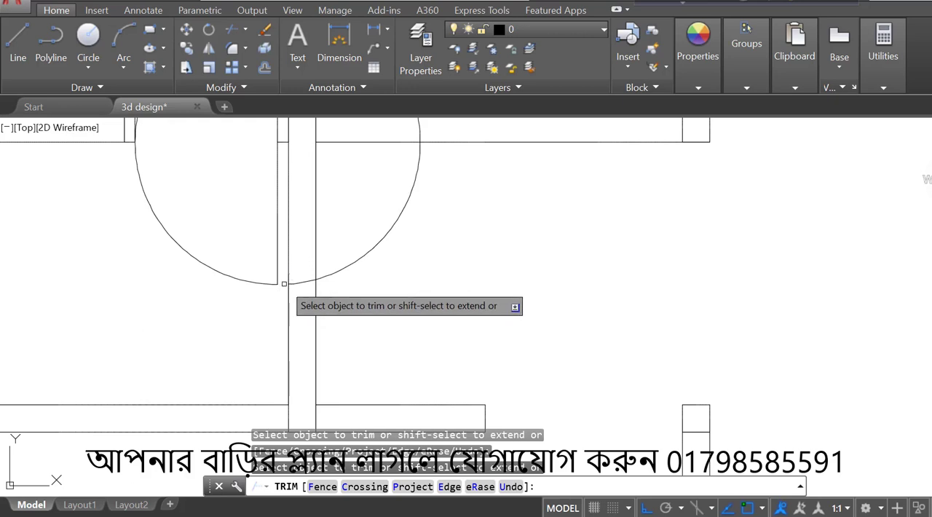
scroll(284, 284, down, 2)
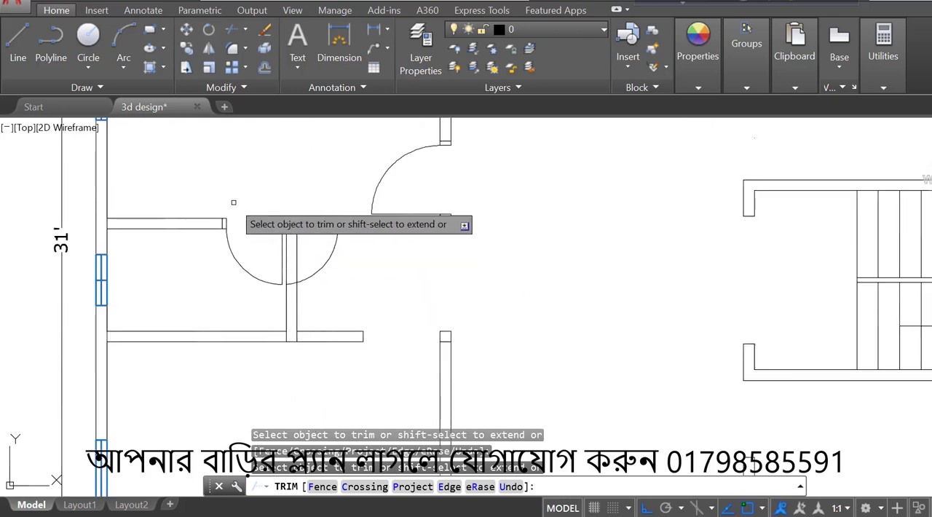
key(Escape)
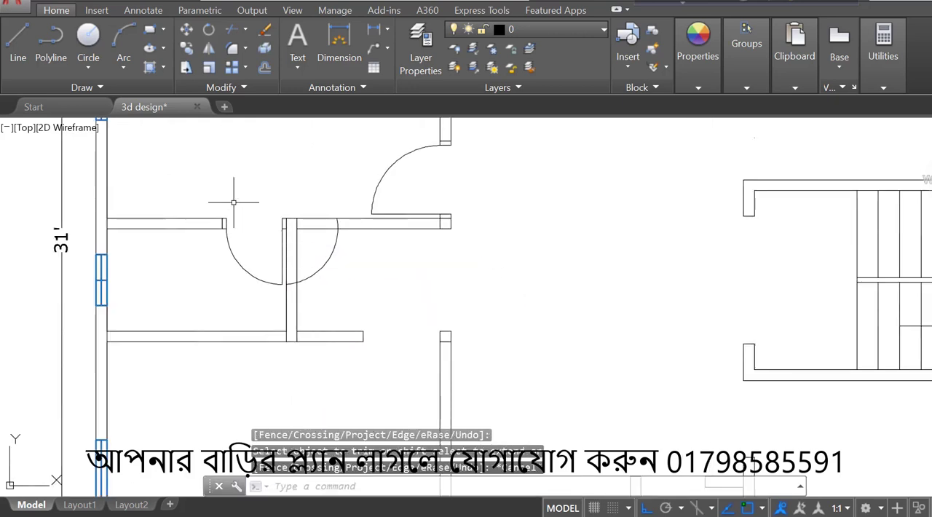
click(323, 269)
key(Delete)
- Define a block named DOOR 01 with inches as its unit, continuing without selecting any objects
scroll(465, 131, up, 3)
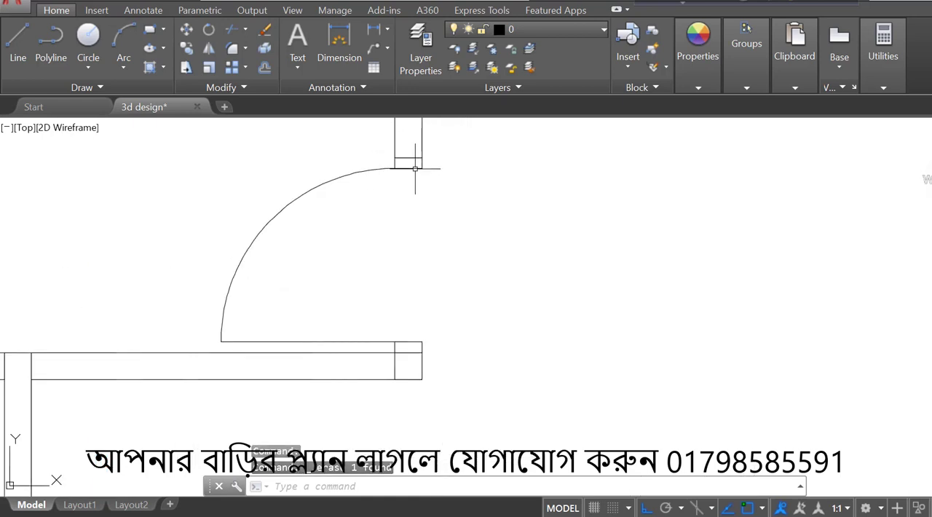
text(b)
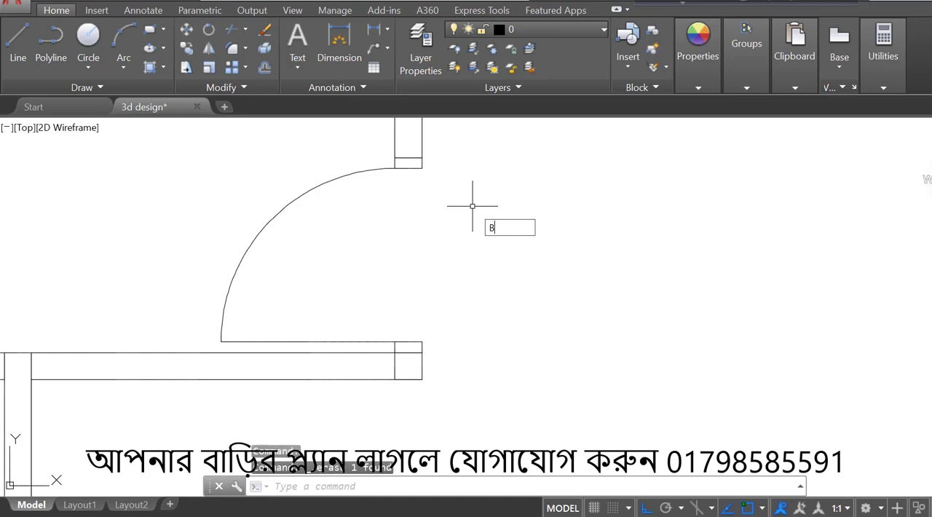
key(Return)
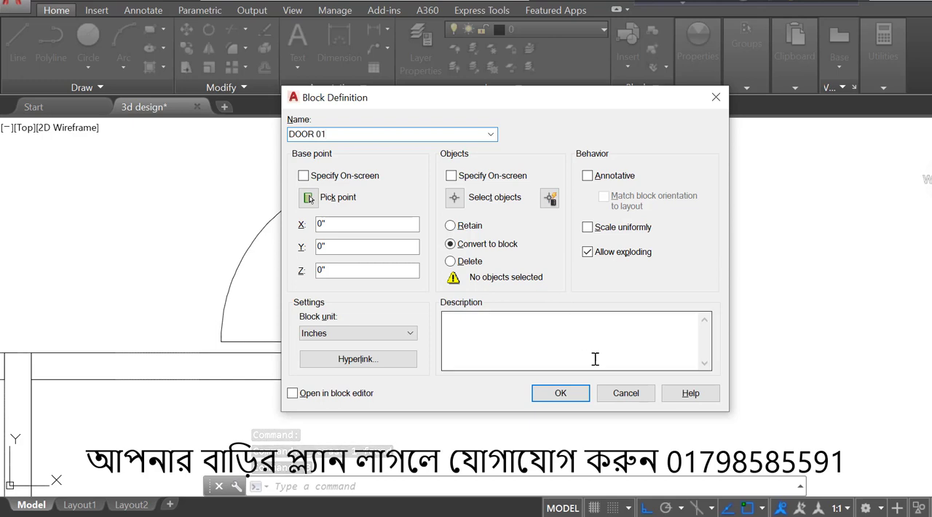
click(561, 394)
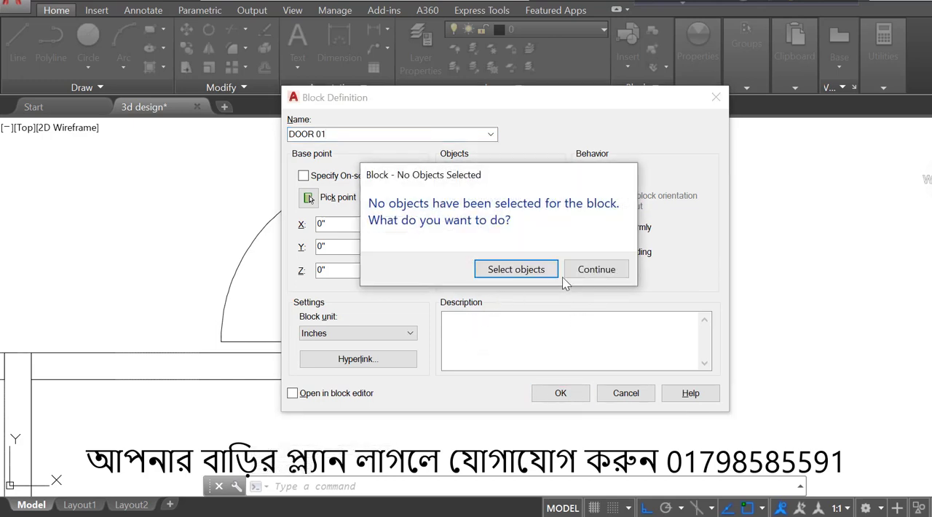
click(592, 271)
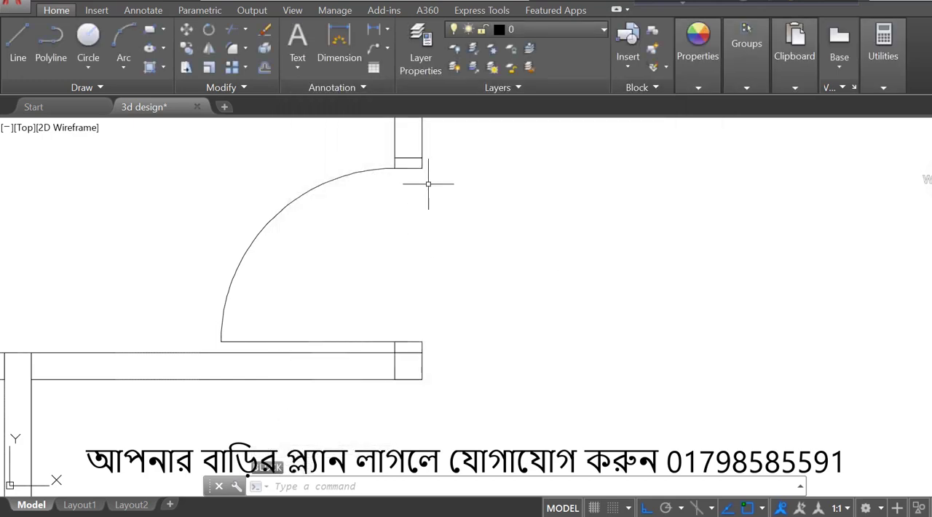
- Define the swing door beside the vertical wall, including its arc, leaf line and both frames, as a block named DOOR NEW 01 in inches
click(341, 177)
click(360, 342)
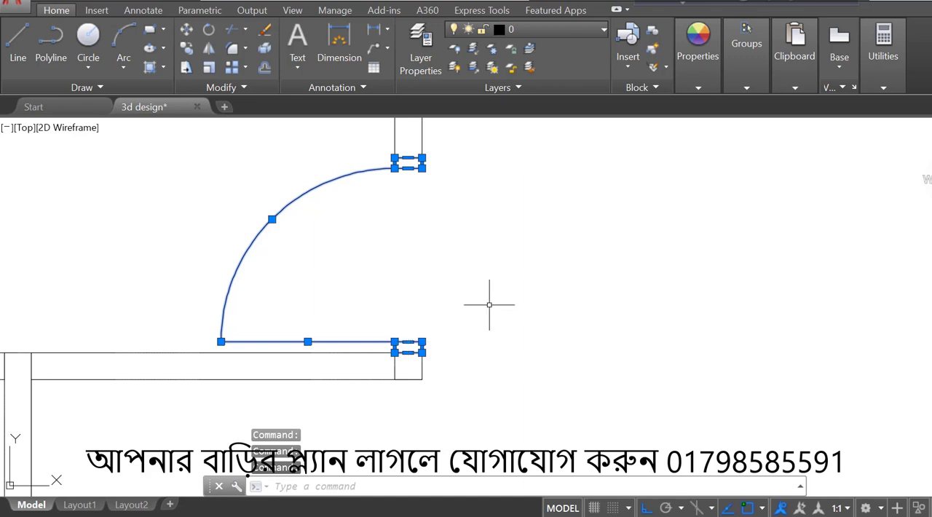
scroll(490, 305, down, 2)
key(Return)
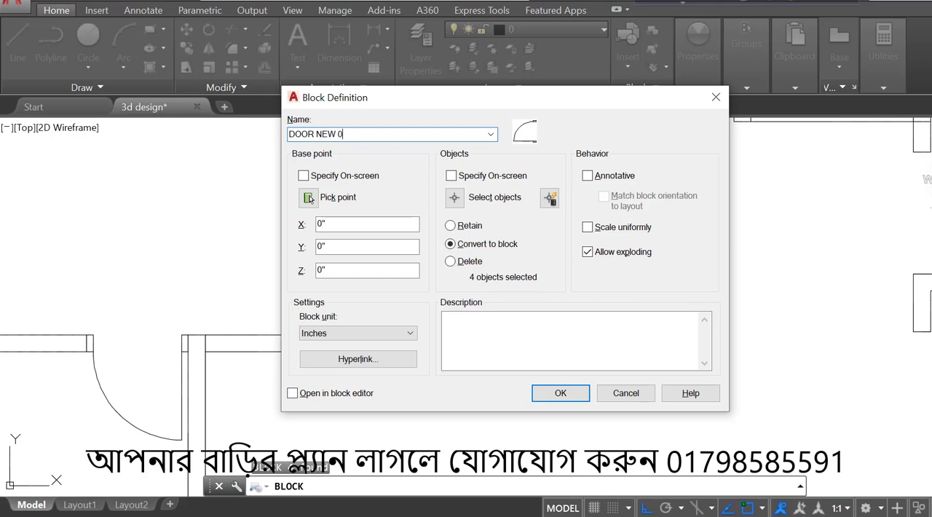
click(561, 392)
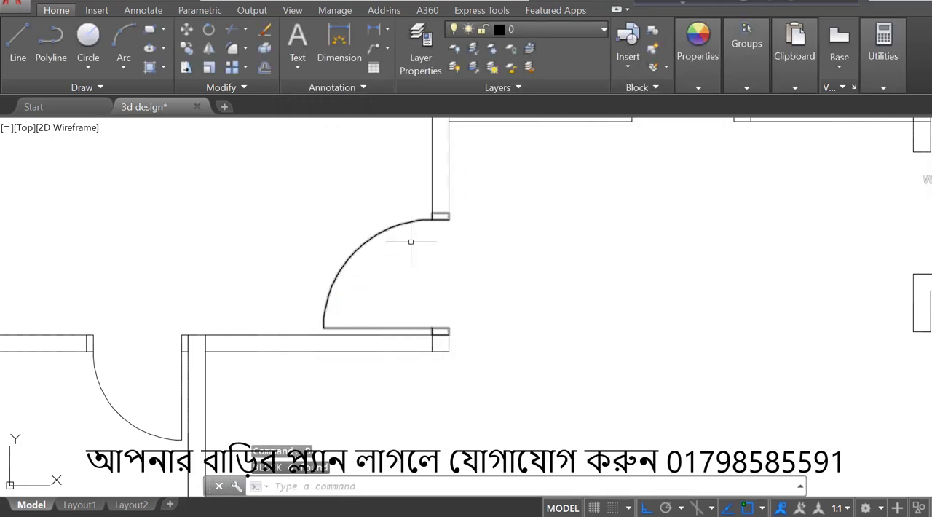
- Define the small room's door arc, leaf line and both frames as a block named DOOR NEW 02 in inches
scroll(483, 260, down, 4)
scroll(336, 334, up, 4)
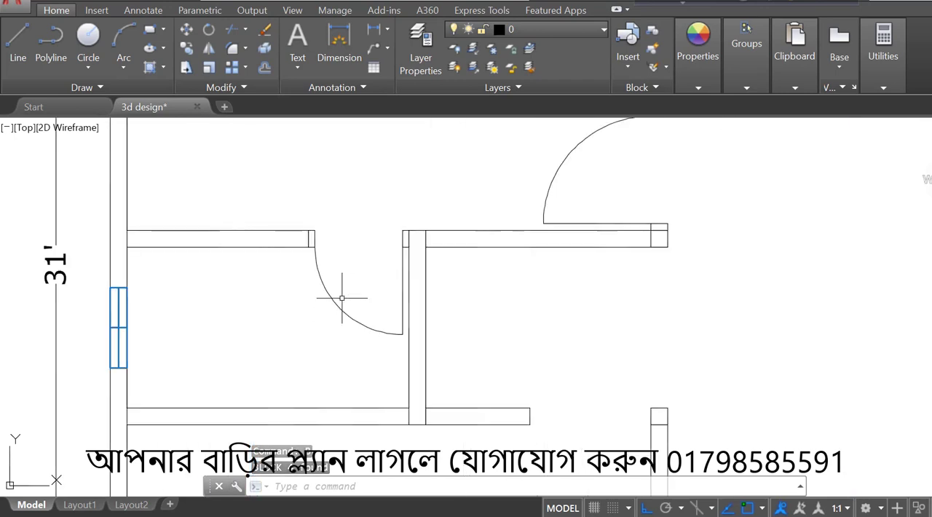
click(332, 299)
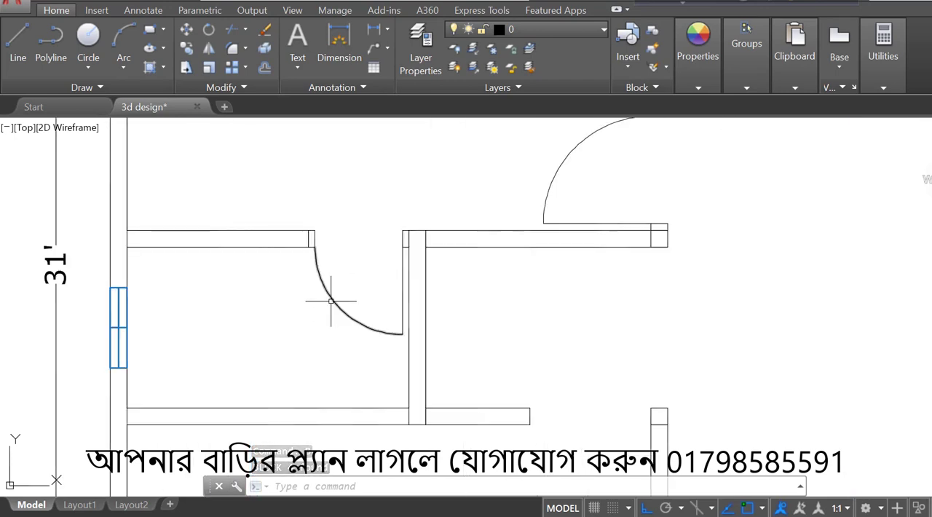
click(313, 236)
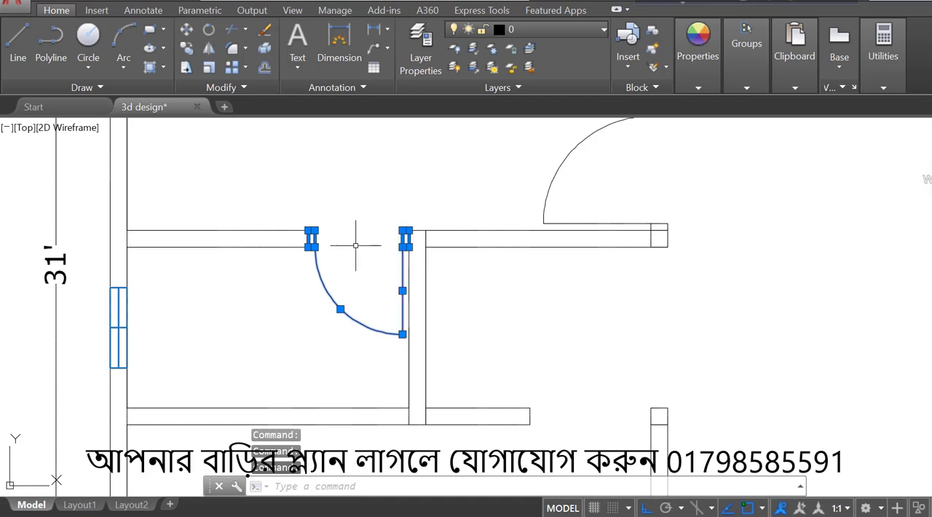
text(b)
key(Return)
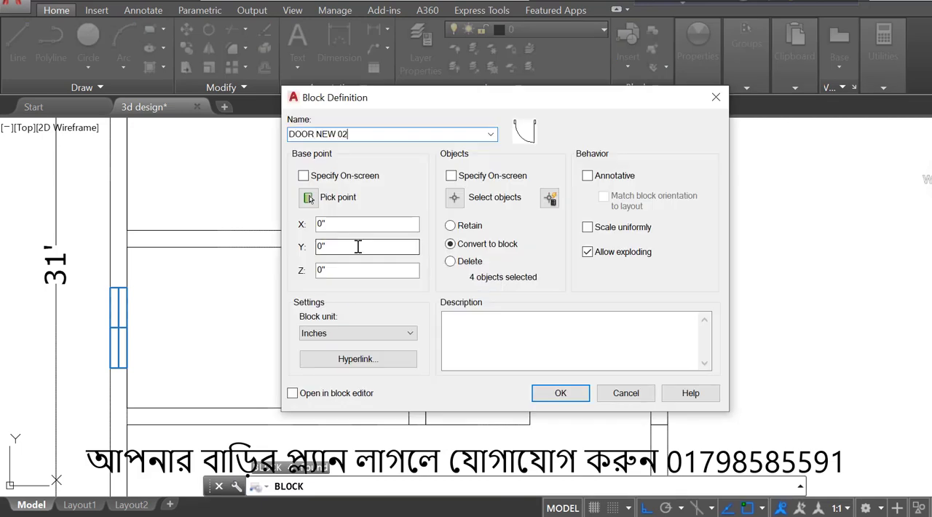
click(561, 394)
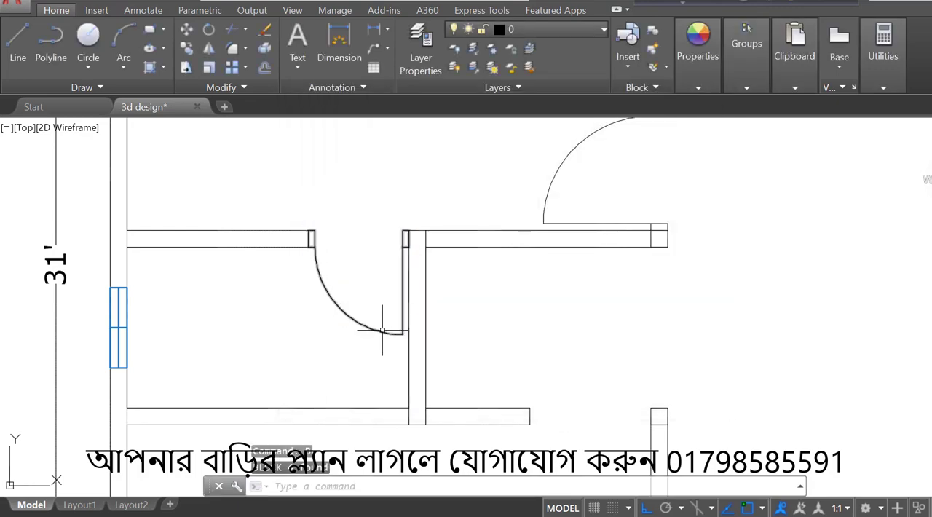
- Copy the DOOR NEW 01 block about 5 feet horizontally to the right into the open hall
scroll(385, 329, down, 4)
click(454, 266)
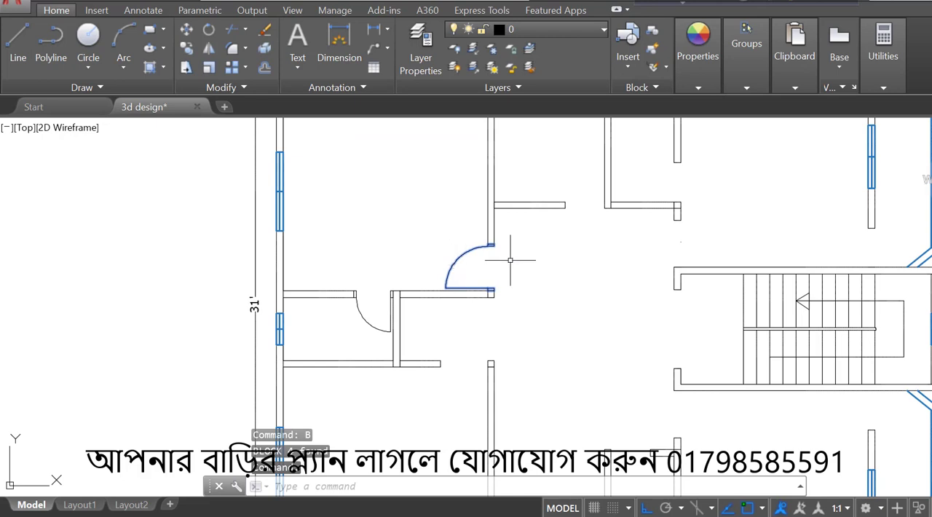
scroll(510, 260, down, 3)
scroll(551, 260, up, 3)
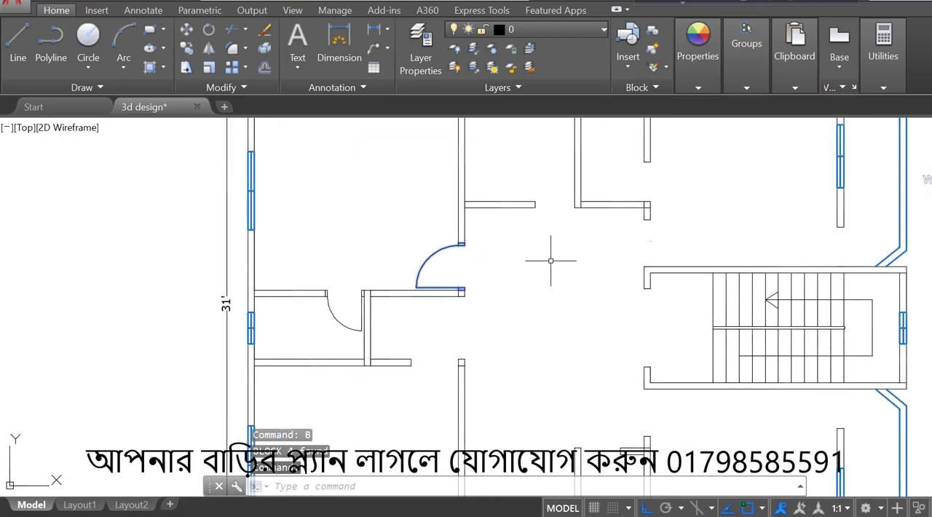
text(co)
key(Return)
click(513, 273)
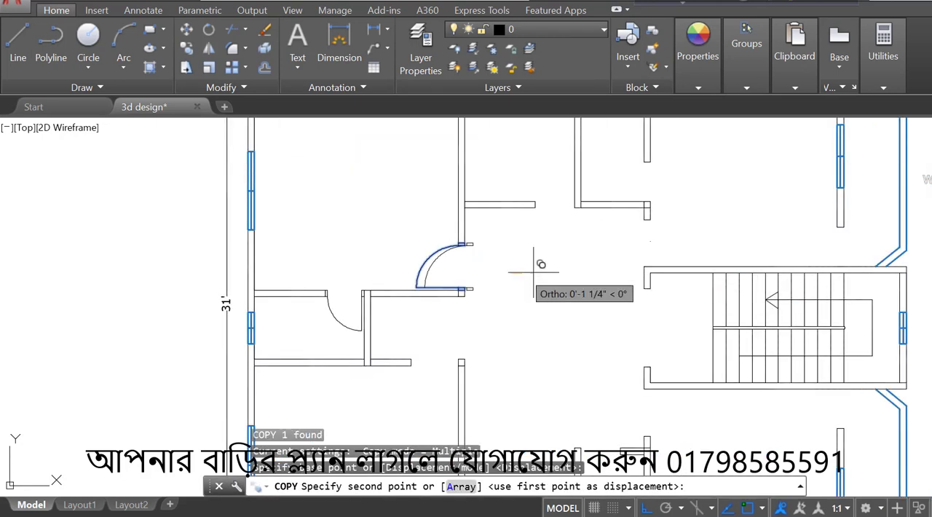
click(598, 274)
key(Escape)
- Rotate the copied door block in the hall by 90 degrees so its frames suit a horizontal wall
scroll(590, 280, down, 2)
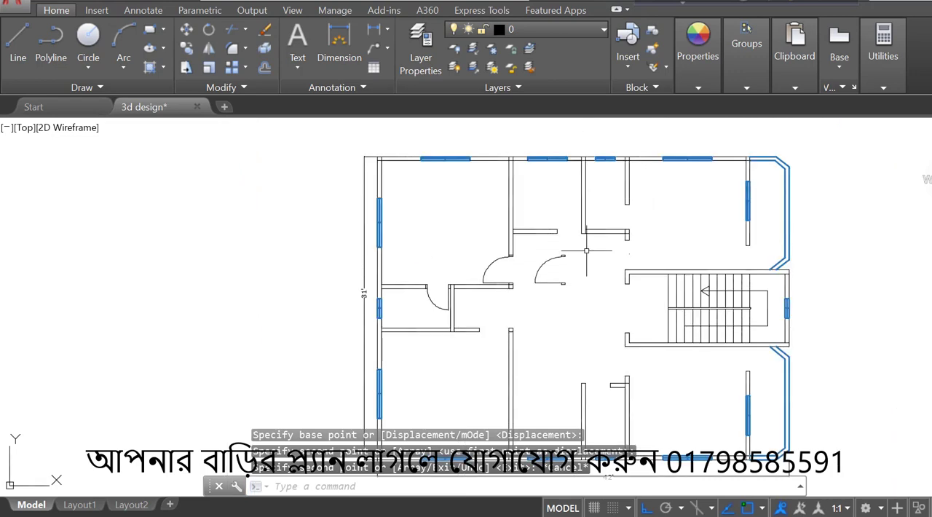
click(586, 250)
click(549, 315)
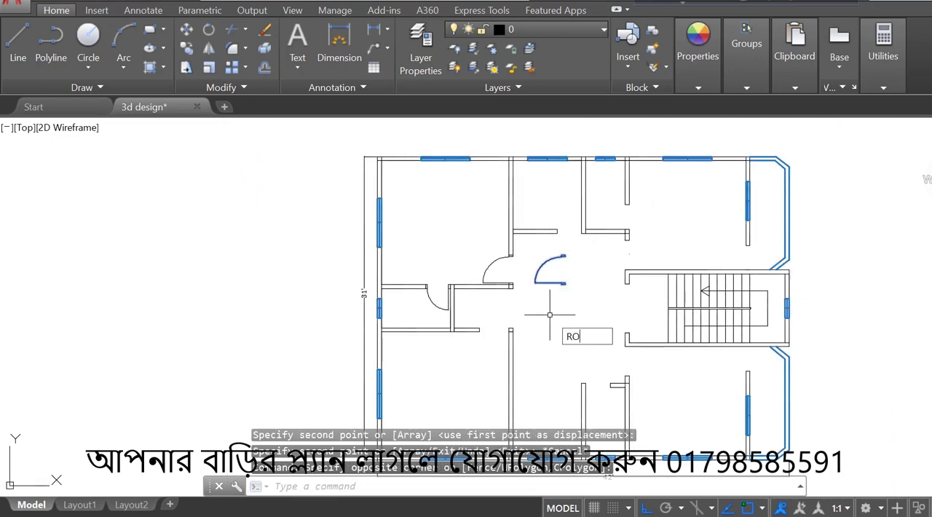
text(RO)
key(Return)
scroll(571, 272, up, 4)
click(571, 272)
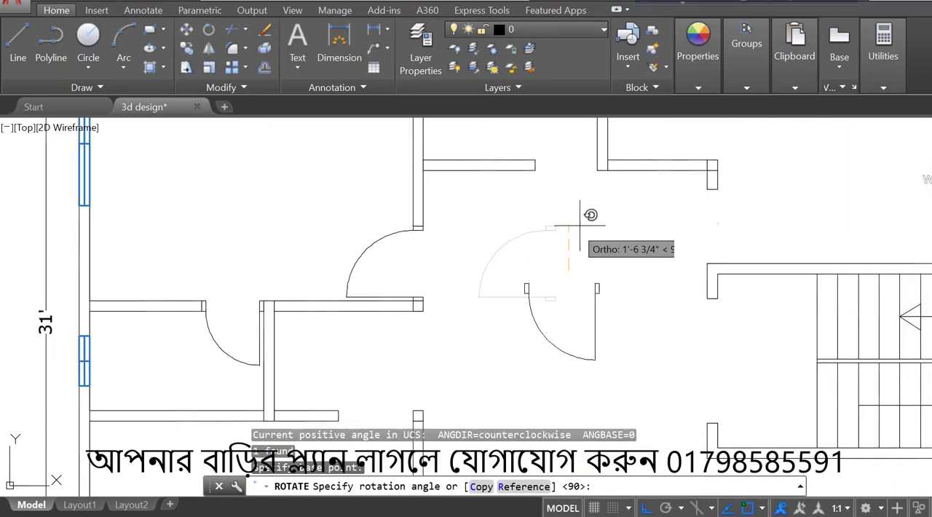
click(582, 218)
- Move the rotated door by its right frame's upper-right corner into the horizontal wall opening of the lower-left room, against the vertical wall
scroll(597, 214, down, 3)
click(610, 235)
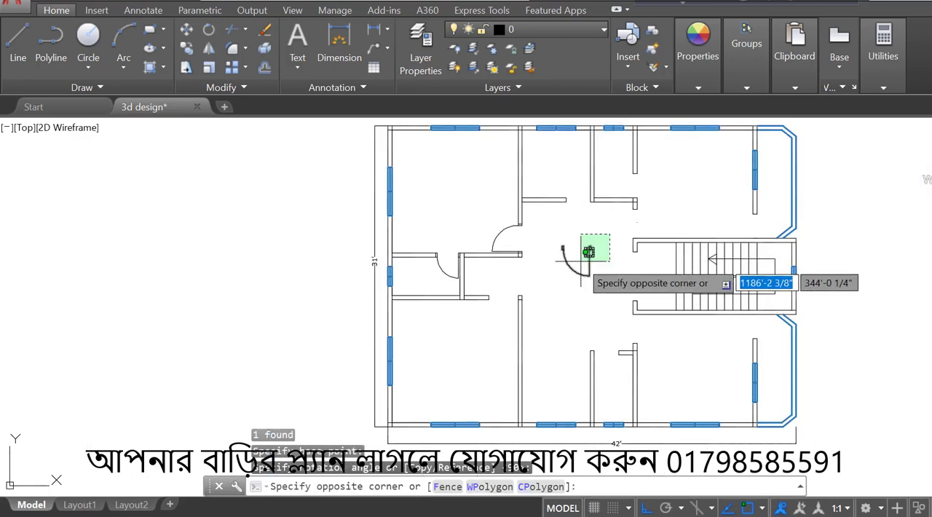
click(581, 260)
text(m)
key(Return)
scroll(601, 237, up, 4)
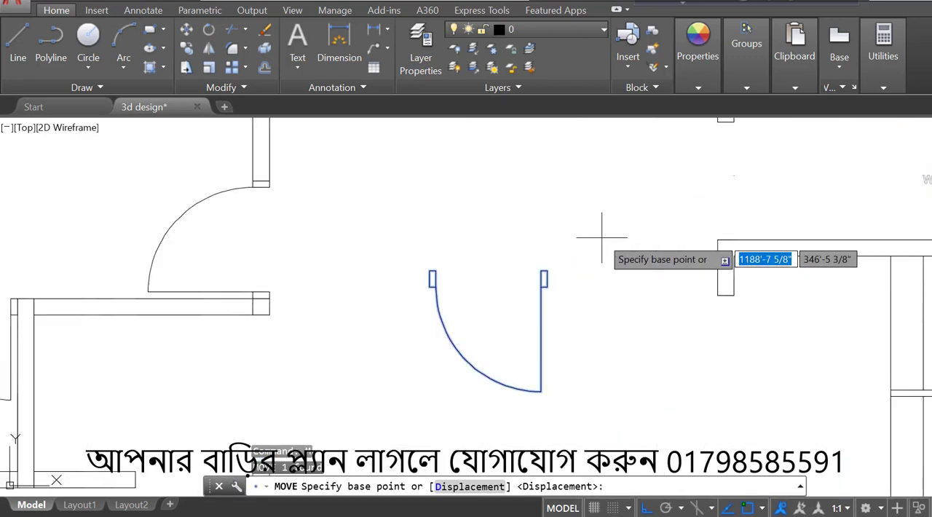
click(546, 271)
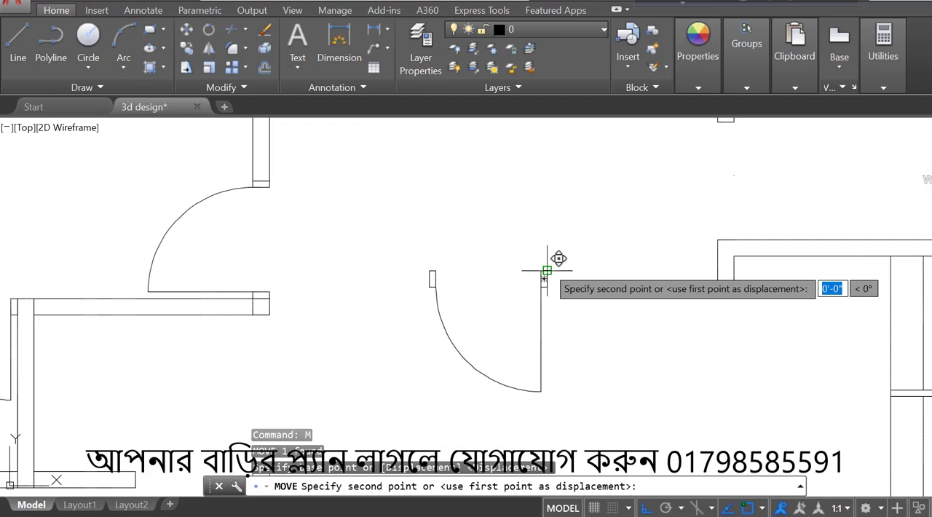
scroll(547, 271, down, 4)
scroll(422, 342, up, 4)
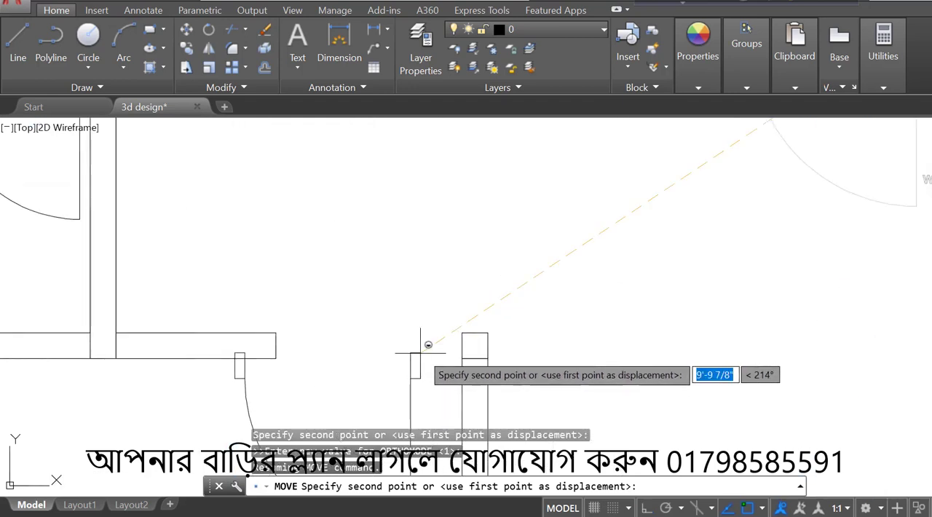
click(460, 329)
- Copy the lower-left room's door block horizontally to the right into the open hall
scroll(463, 291, down, 2)
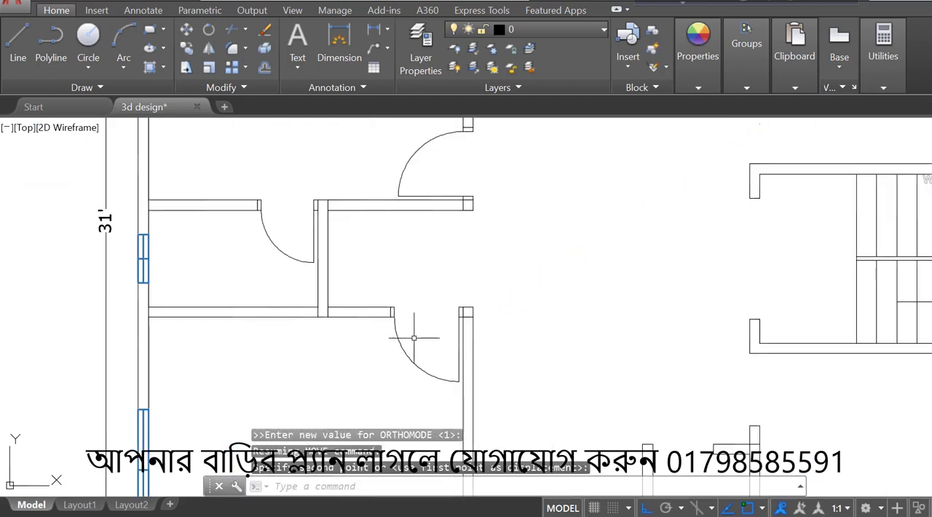
key(Return)
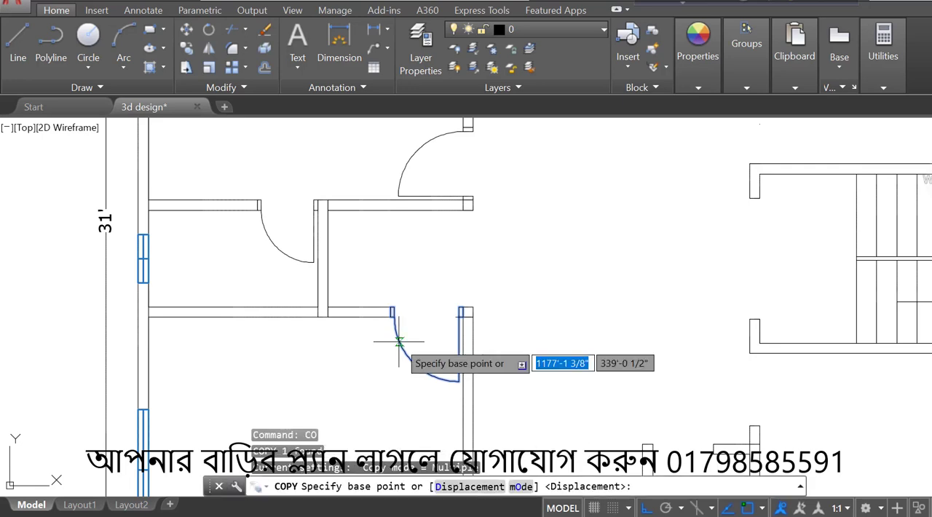
click(397, 340)
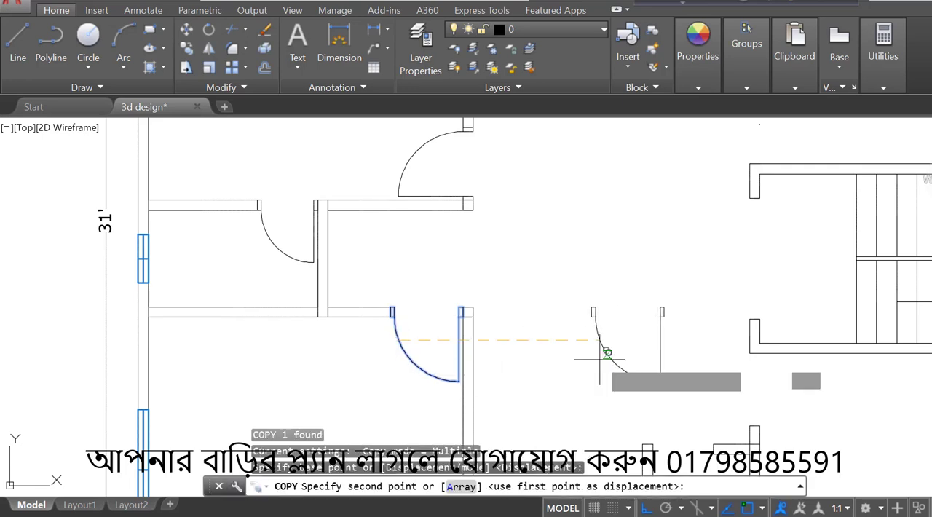
click(599, 357)
key(Escape)
- Rotate the new door copy in the hall by 90 degrees so its swing faces the lower right
scroll(604, 354, down, 3)
click(625, 360)
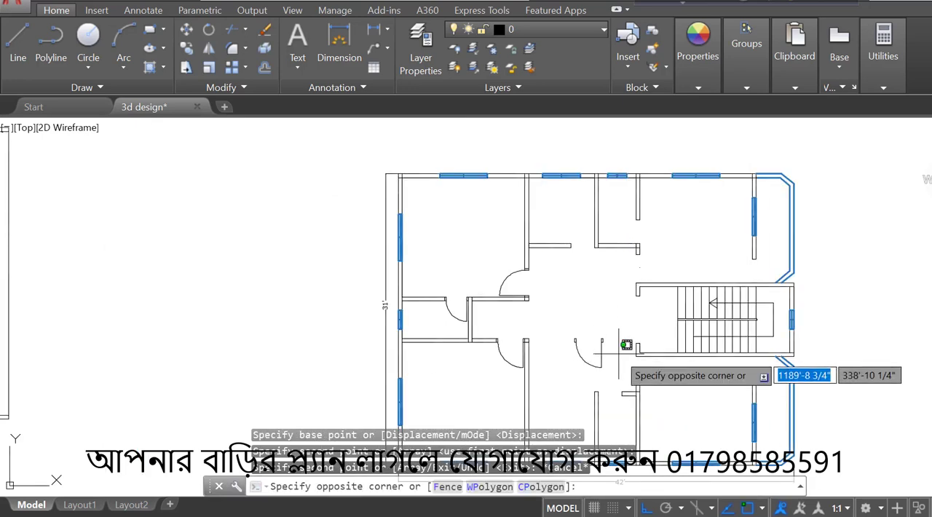
click(587, 365)
scroll(585, 368, up, 4)
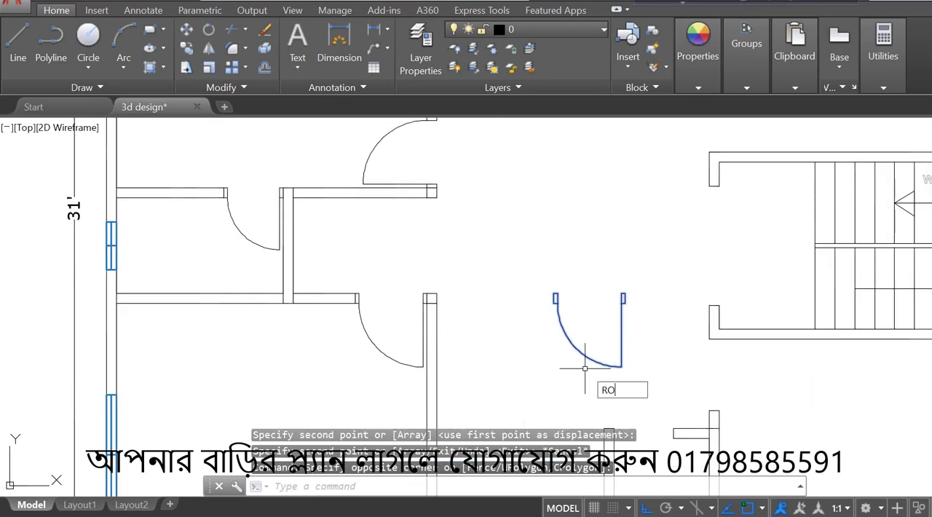
text(RO)
key(Return)
click(610, 321)
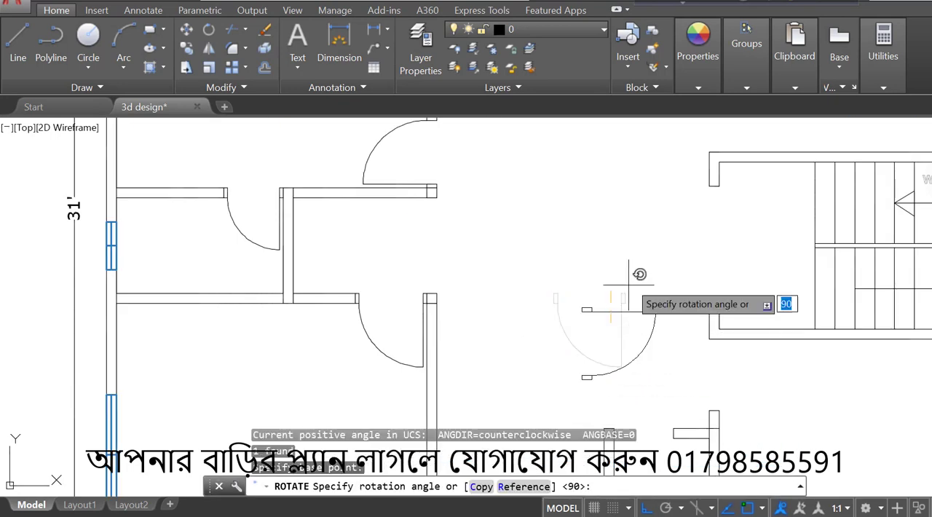
key(Return)
- Move the rotated door by its lower frame's lower-left corner onto the upper-left corner of the wall end below the staircase
click(625, 311)
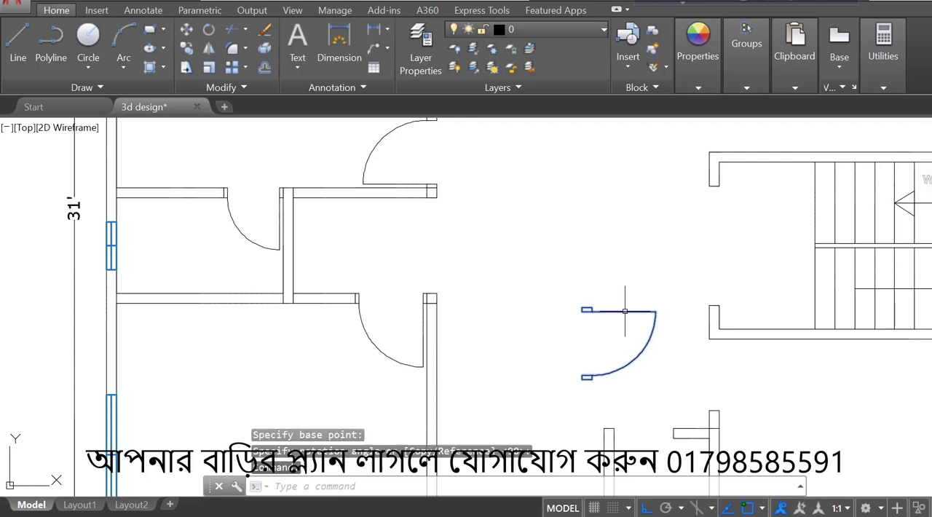
text(M)
key(Return)
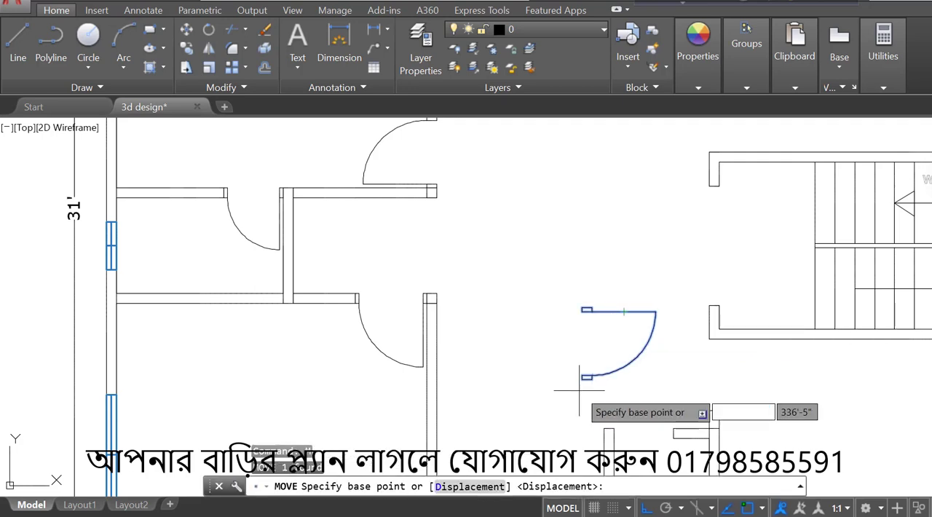
scroll(575, 375, up, 4)
click(581, 362)
scroll(581, 364, down, 3)
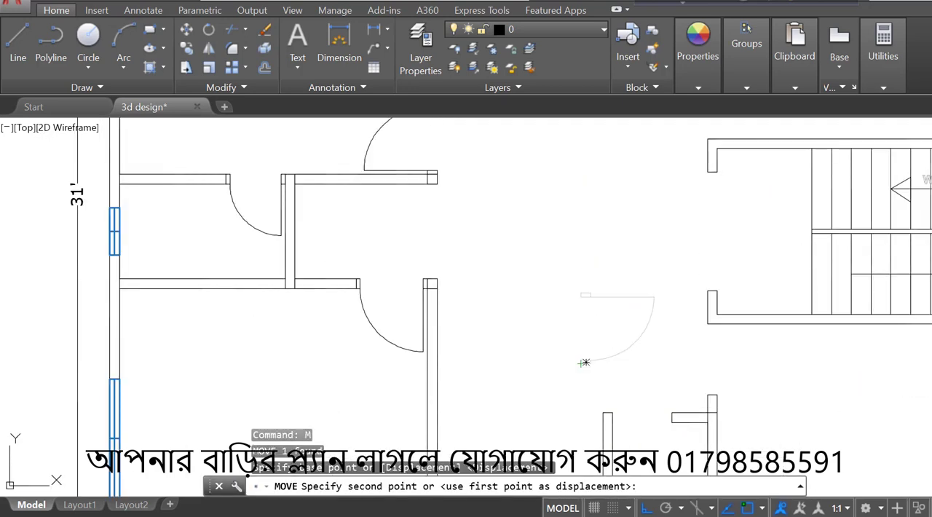
scroll(712, 375, up, 5)
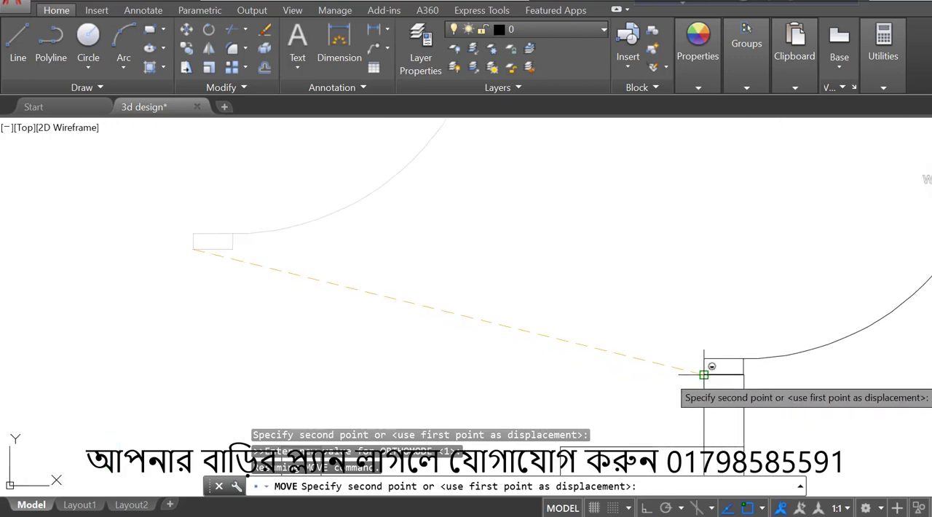
click(704, 374)
- Mirror the door below the staircase across a horizontal line along its upper frame's top edge, keeping the original
scroll(714, 328, down, 4)
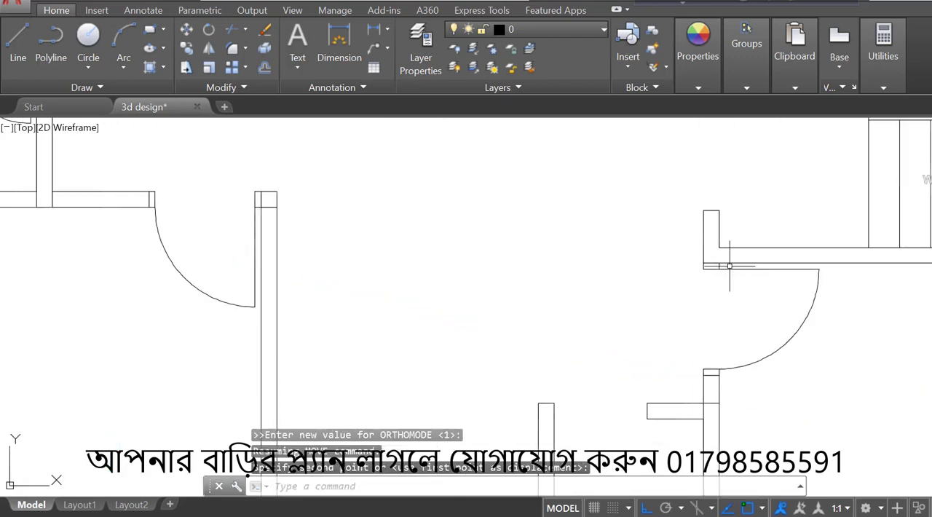
click(729, 267)
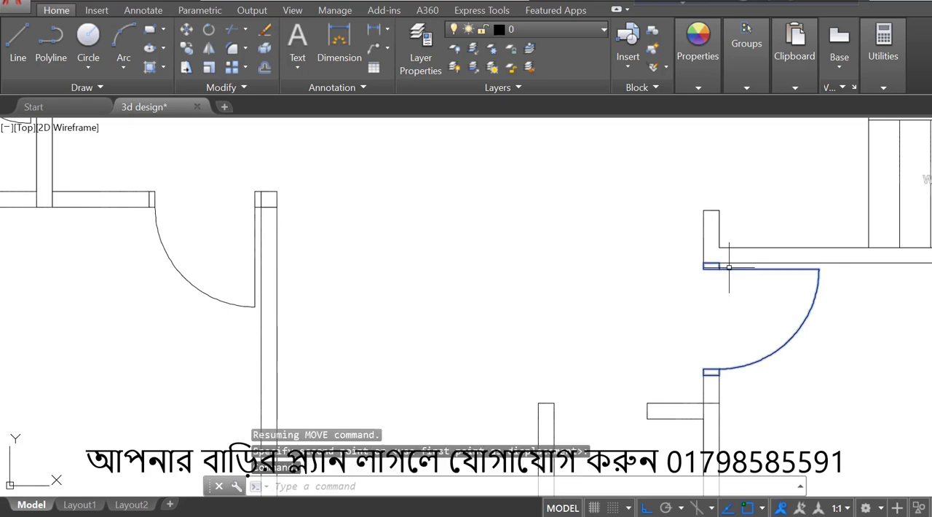
click(208, 49)
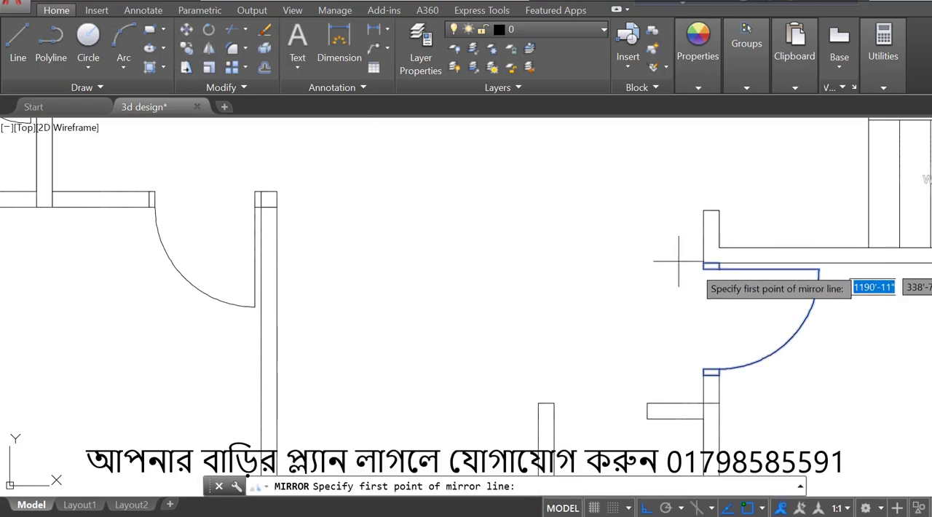
click(710, 264)
click(535, 263)
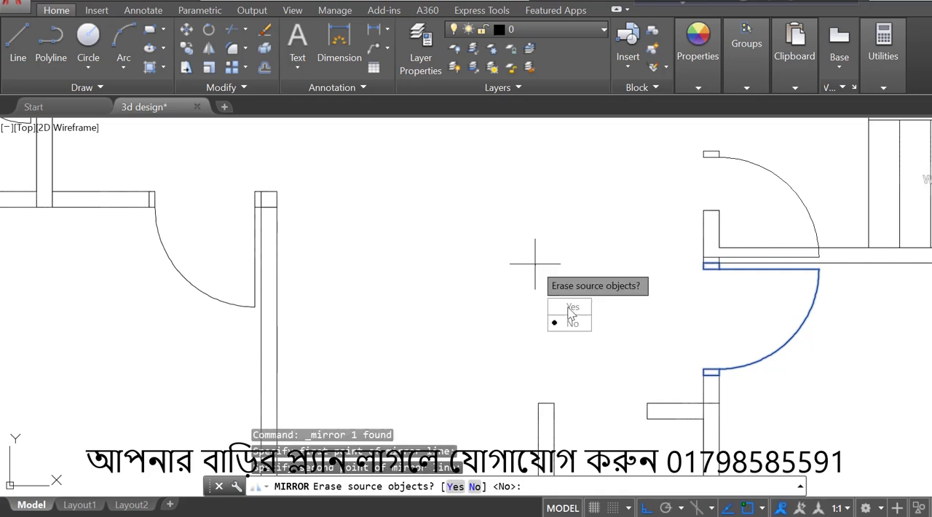
click(572, 324)
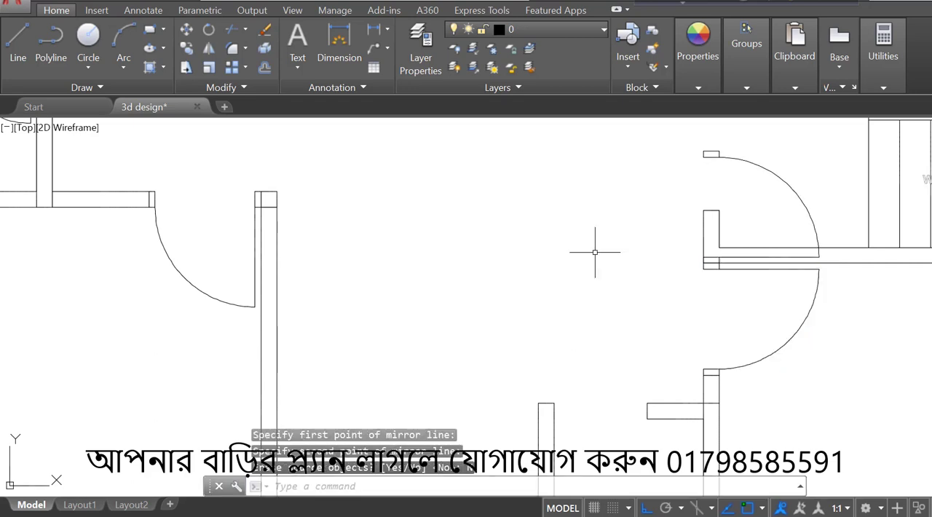
- Move the mirrored door up from below the staircase into the wall opening just above the staircase
click(804, 201)
text(m)
key(Return)
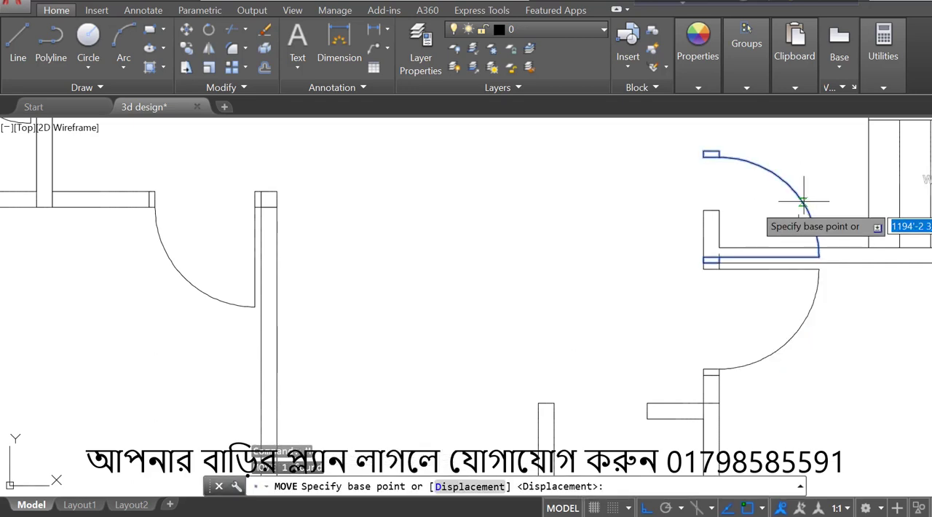
click(711, 262)
scroll(710, 255, down, 3)
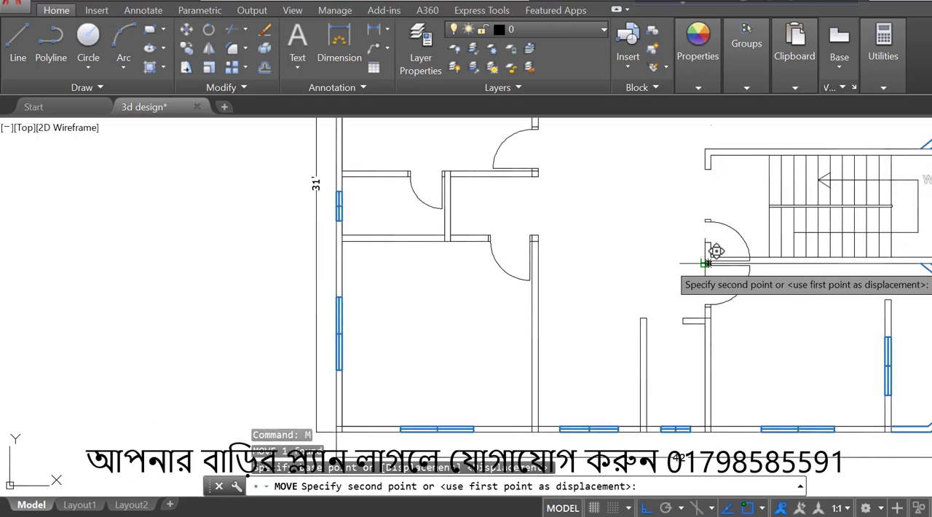
scroll(678, 240, down, 2)
scroll(710, 200, up, 5)
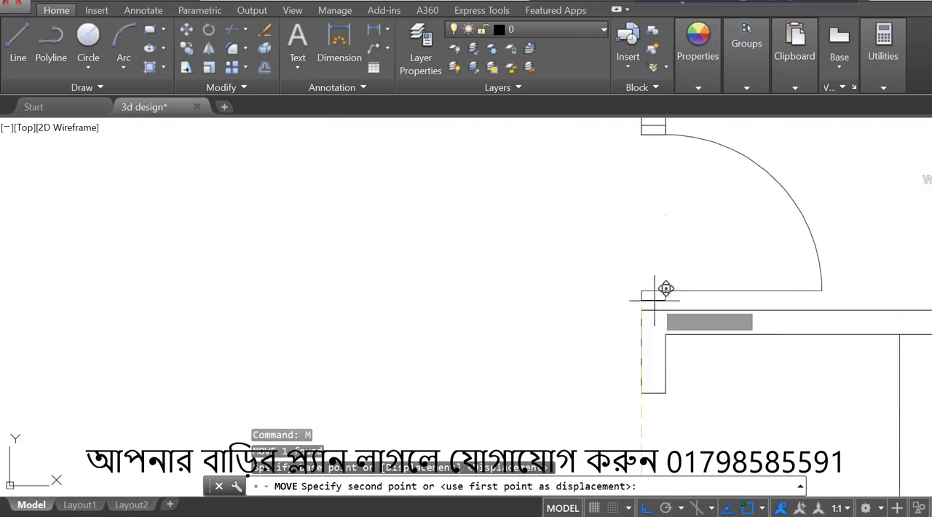
key(Escape)
- Copy the small door from the room on the left side into the hall, just below the upper middle room's opening
scroll(651, 318, down, 5)
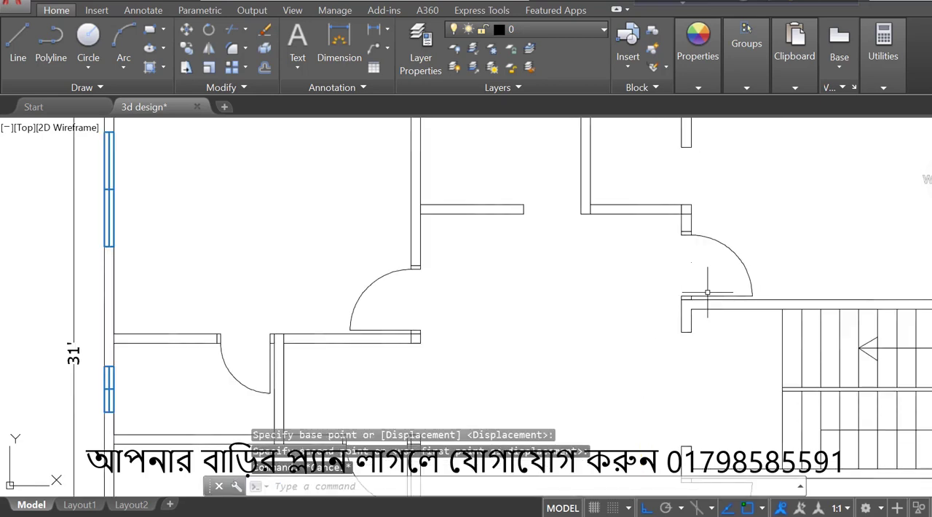
scroll(650, 318, up, 3)
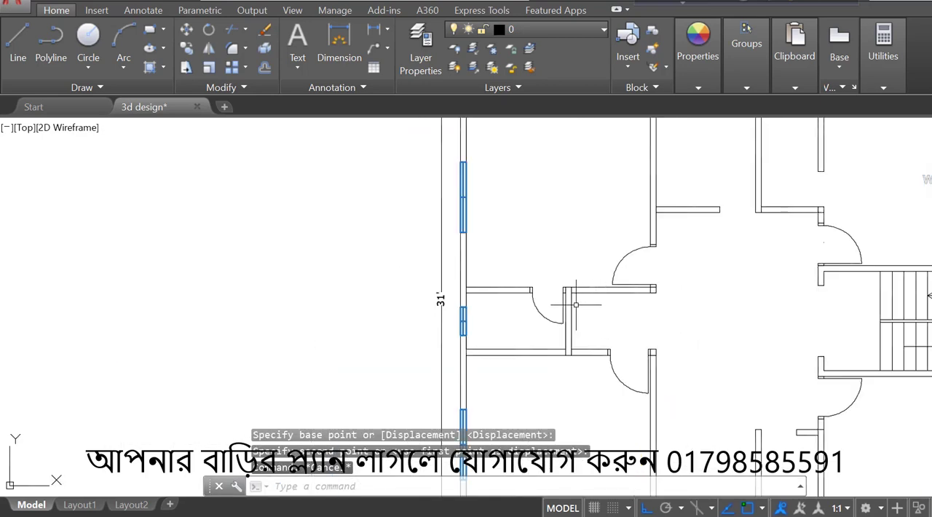
click(536, 308)
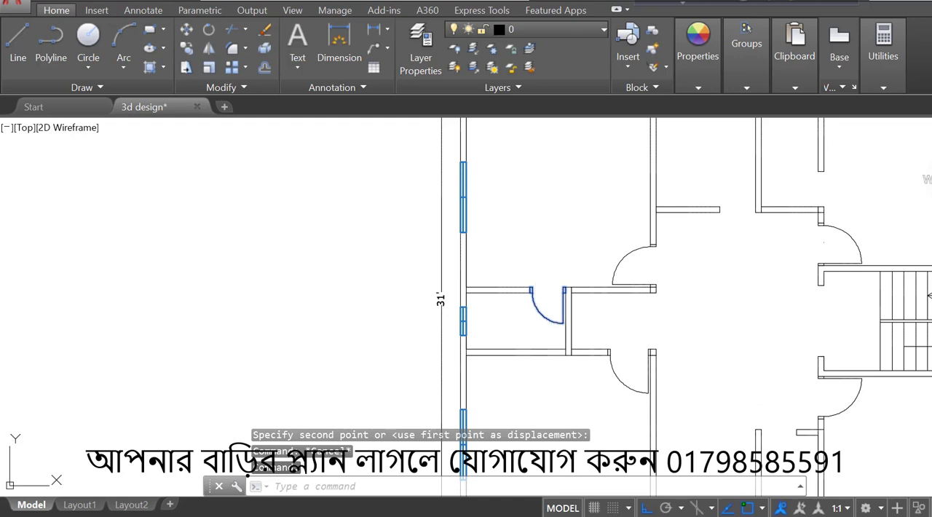
text(co)
key(Return)
click(564, 290)
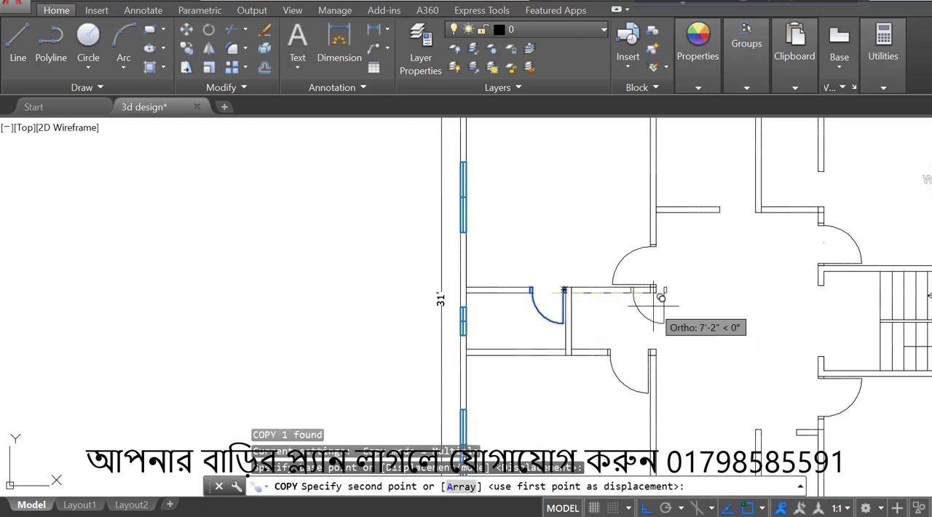
key(F8)
scroll(654, 306, down, 2)
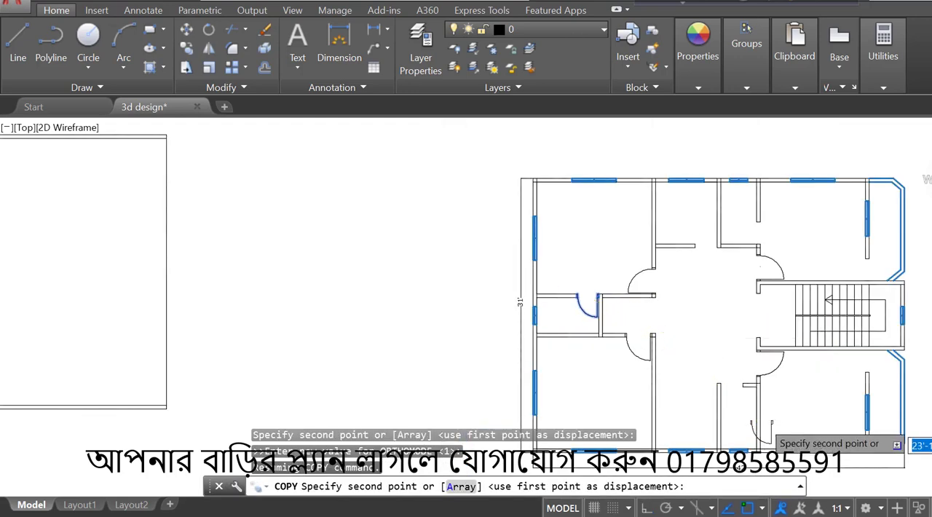
scroll(766, 420, up, 4)
scroll(689, 304, down, 5)
scroll(658, 260, up, 5)
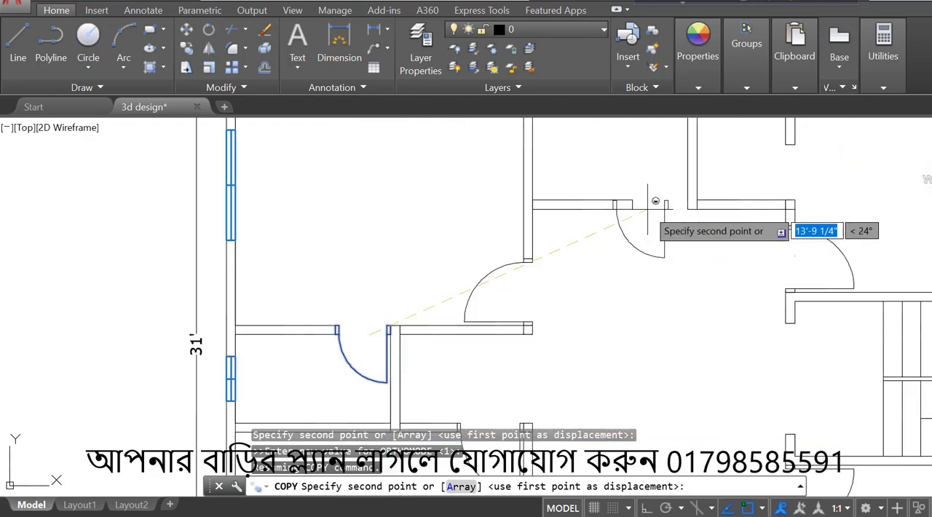
click(660, 238)
key(Escape)
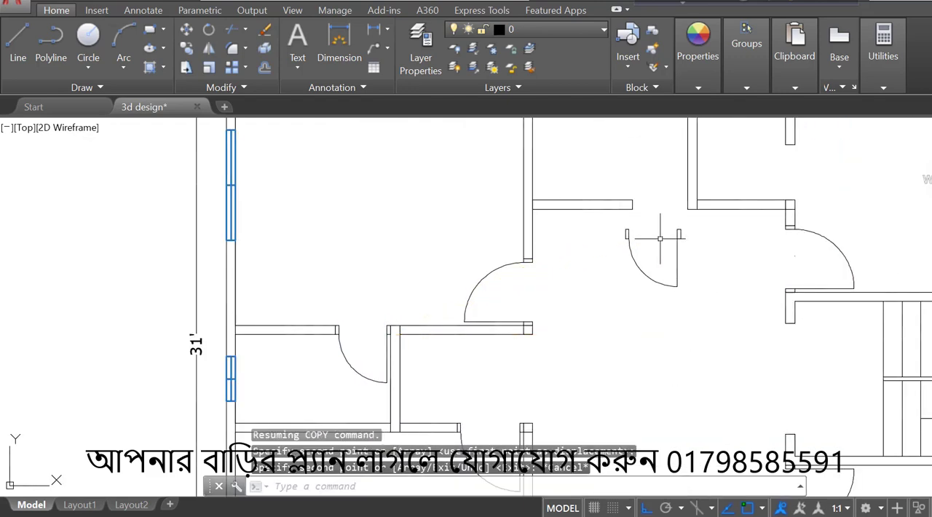
- Copy the small hall door straight up a short distance to create a second, overlapping door
click(691, 256)
click(608, 292)
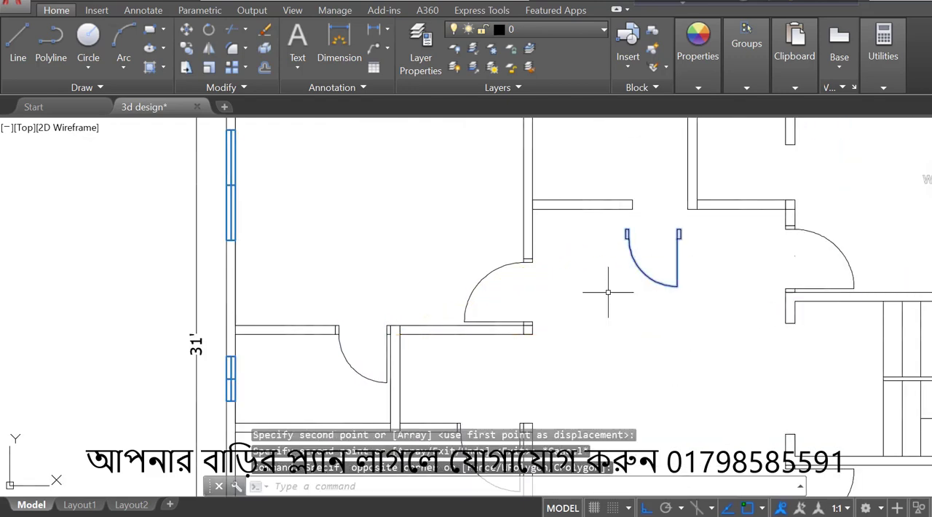
text(CO)
key(Return)
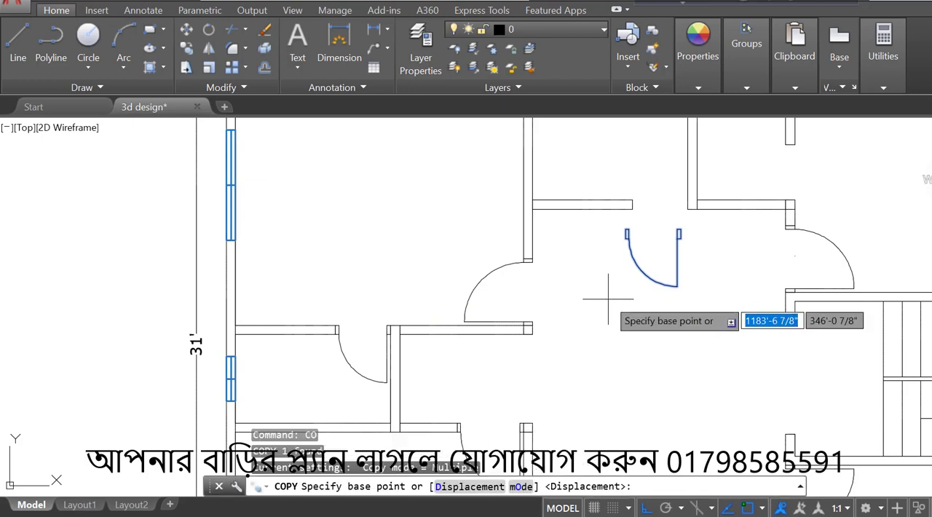
click(618, 291)
click(619, 251)
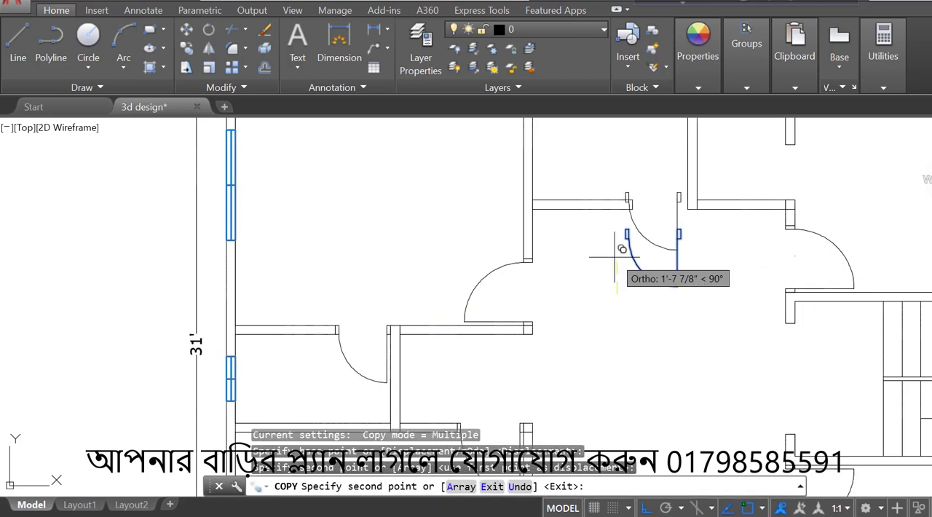
key(Escape)
- Rotate the upper of the two overlapping small doors by 180 degrees so it swings upward
click(641, 230)
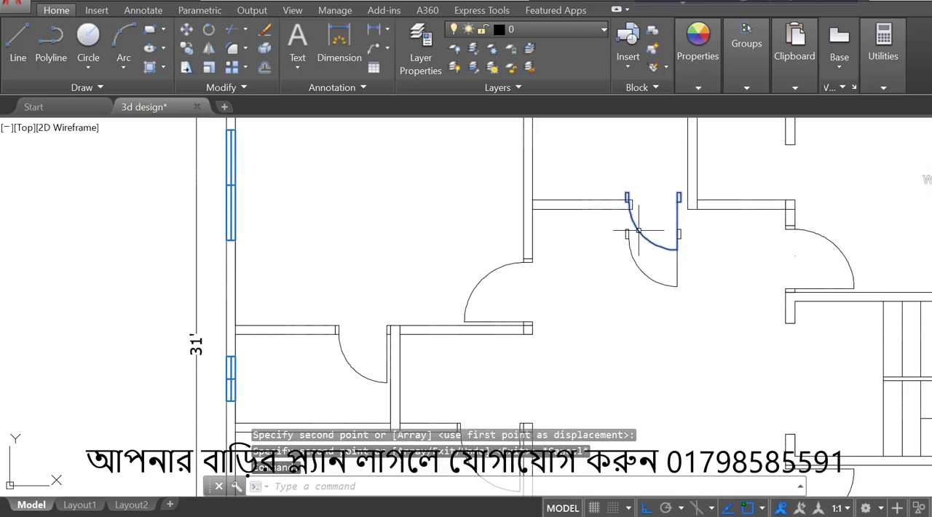
text(RO)
key(Return)
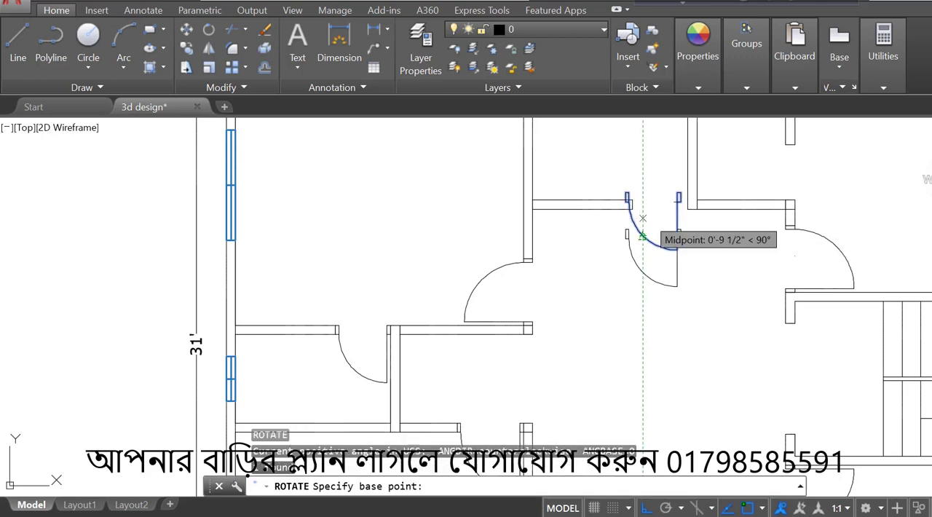
click(653, 196)
click(408, 189)
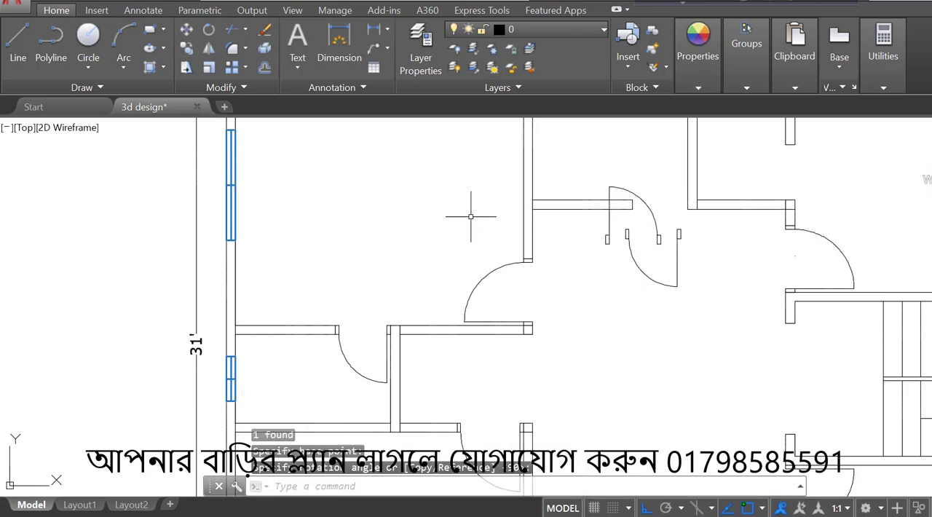
- Mirror the upward-swinging door across a vertical line to its left, erasing the source door
click(612, 233)
click(593, 228)
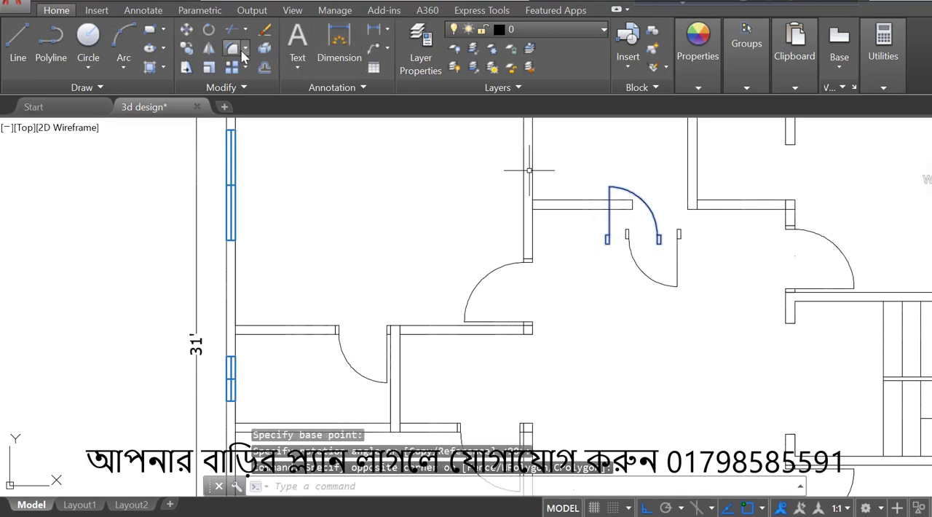
click(209, 56)
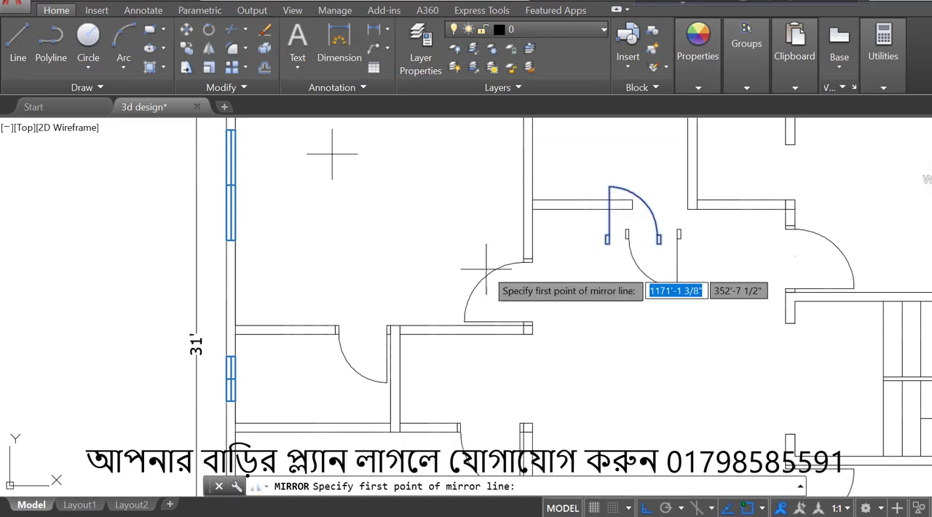
click(585, 240)
click(599, 166)
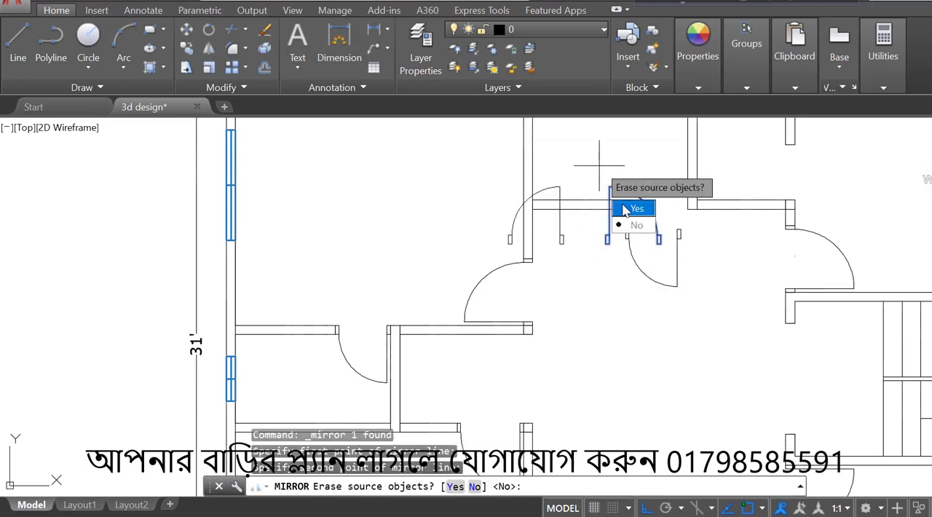
click(628, 210)
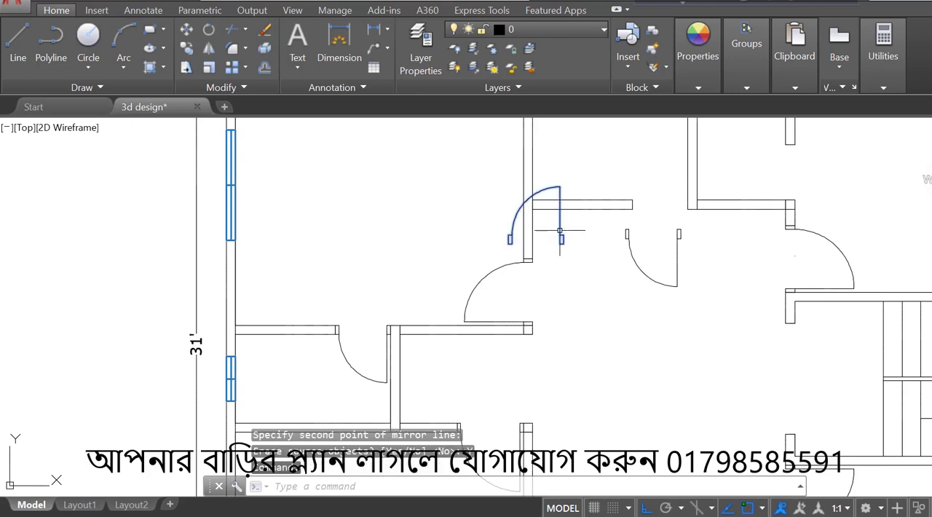
- Move the mirrored door by its right frame's lower-right corner into the upper middle room's opening, against the partition wall
click(560, 231)
text(m)
key(Return)
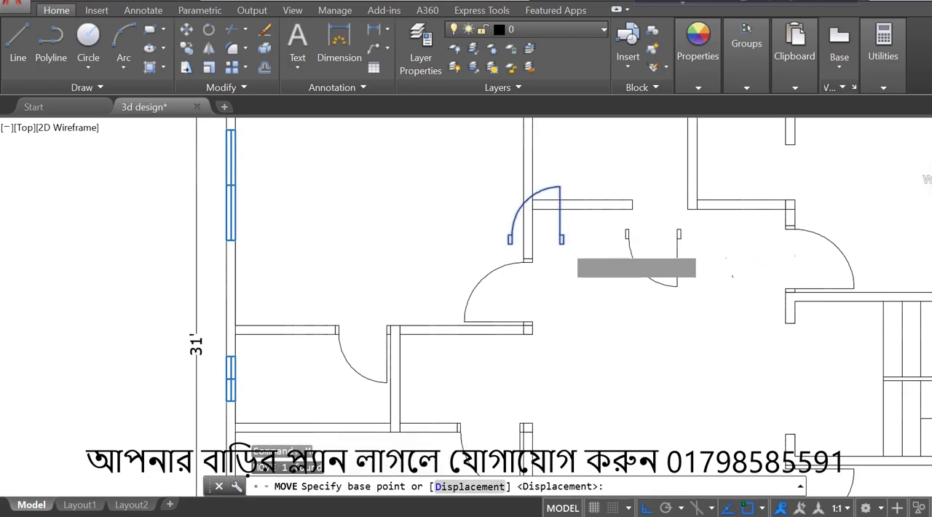
scroll(563, 241, up, 4)
click(556, 240)
scroll(558, 240, down, 4)
key(F8)
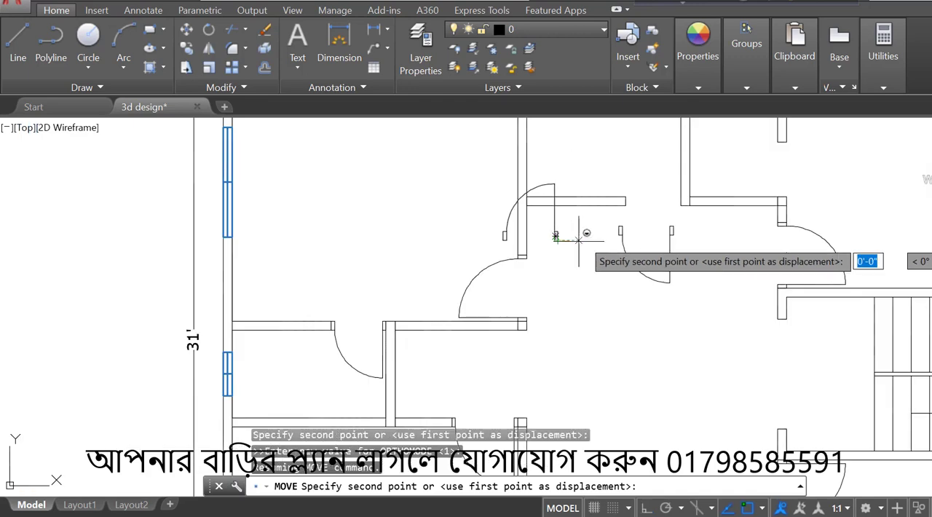
scroll(757, 166, up, 2)
scroll(757, 167, up, 2)
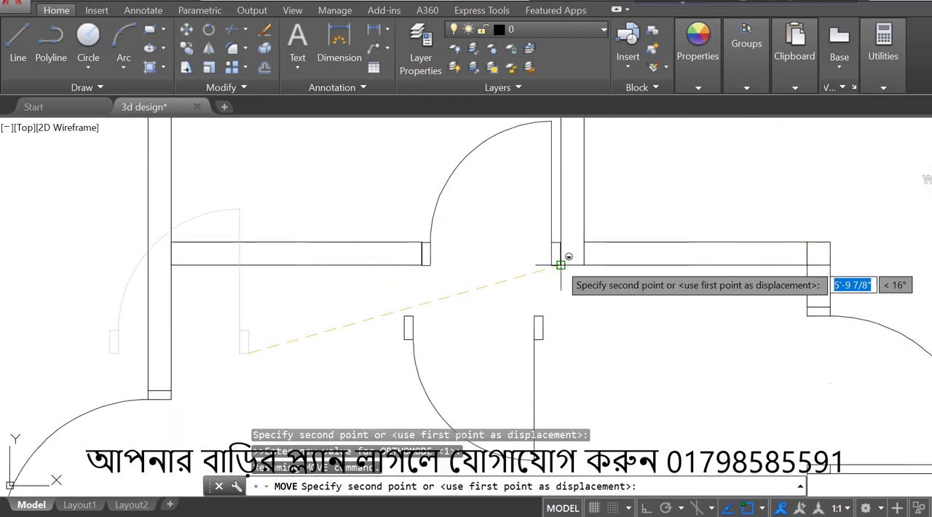
click(499, 246)
- Rotate the remaining small hall door 90 degrees clockwise so its swing faces left
scroll(497, 240, down, 4)
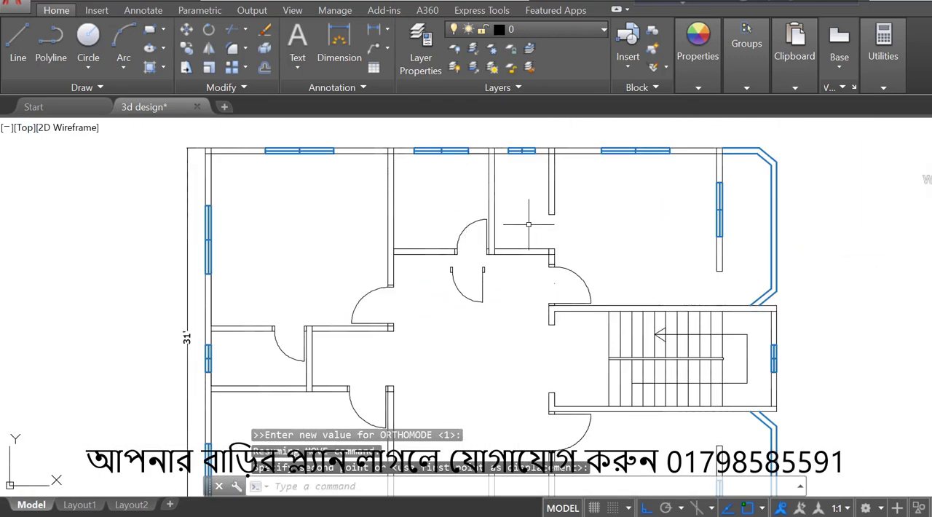
click(490, 268)
click(457, 307)
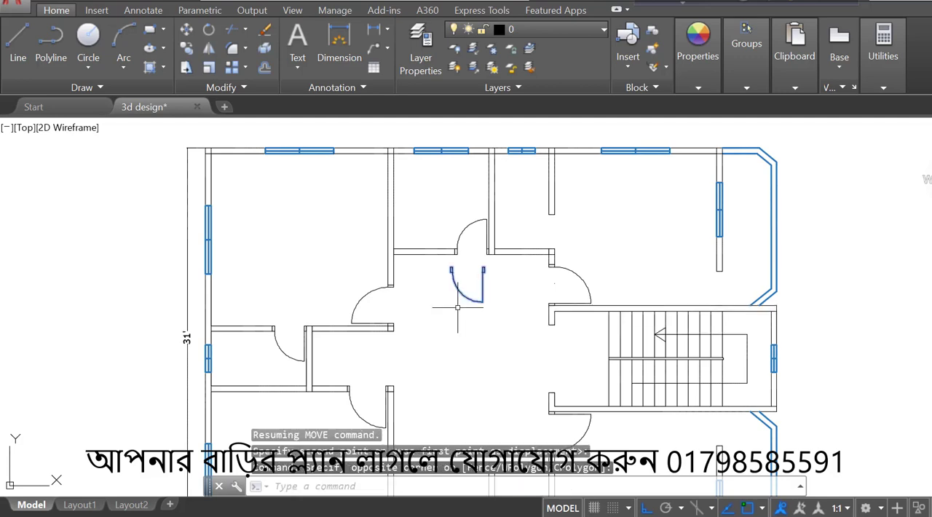
text(RO)
key(Return)
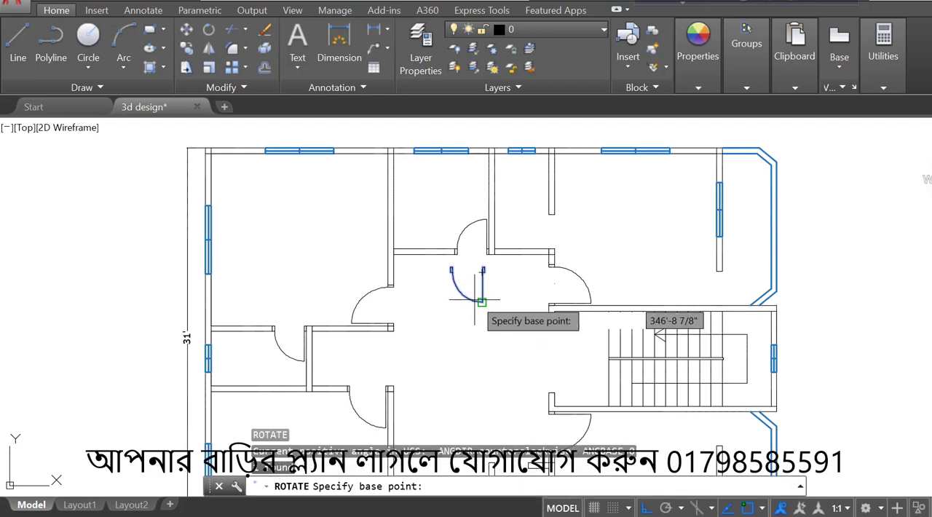
click(495, 286)
click(469, 371)
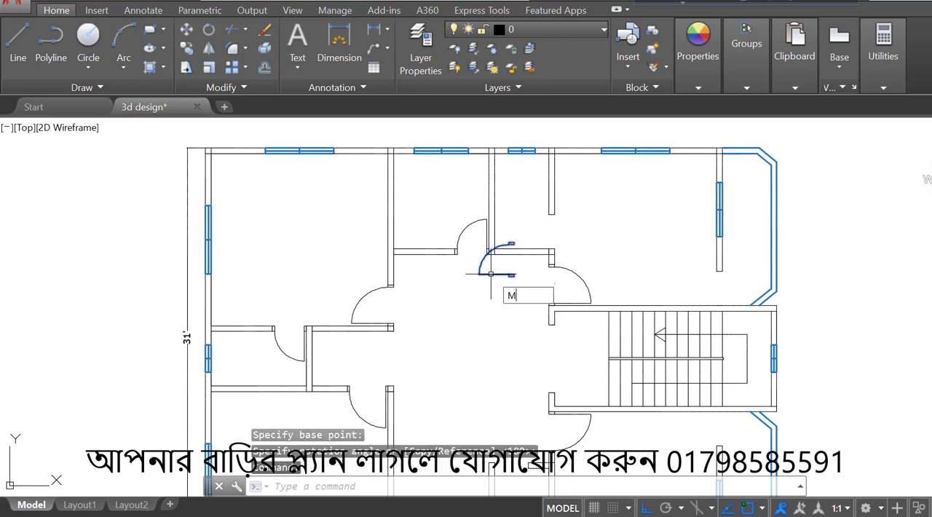
- Move the rotated door by its upper frame's upper-right corner onto the wall end in the narrow upper room's side opening
text(M)
key(Return)
scroll(492, 275, up, 5)
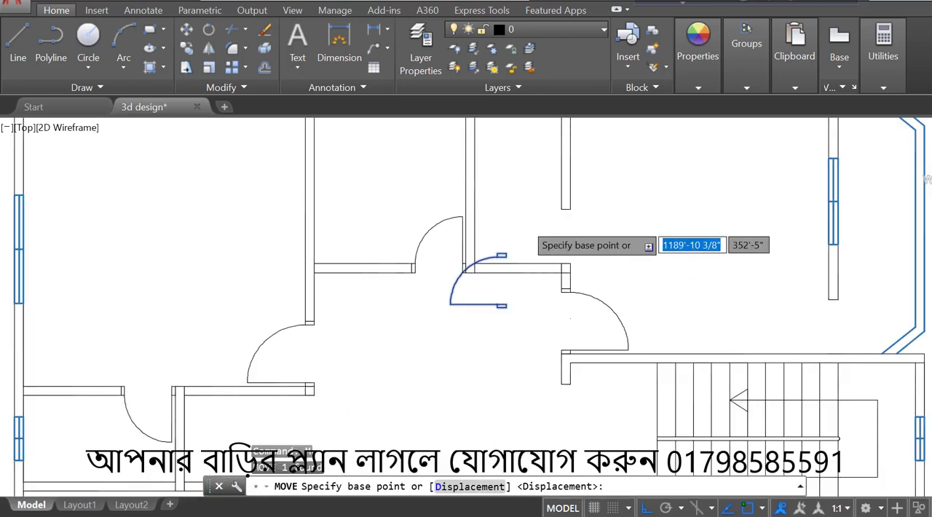
click(493, 272)
click(597, 207)
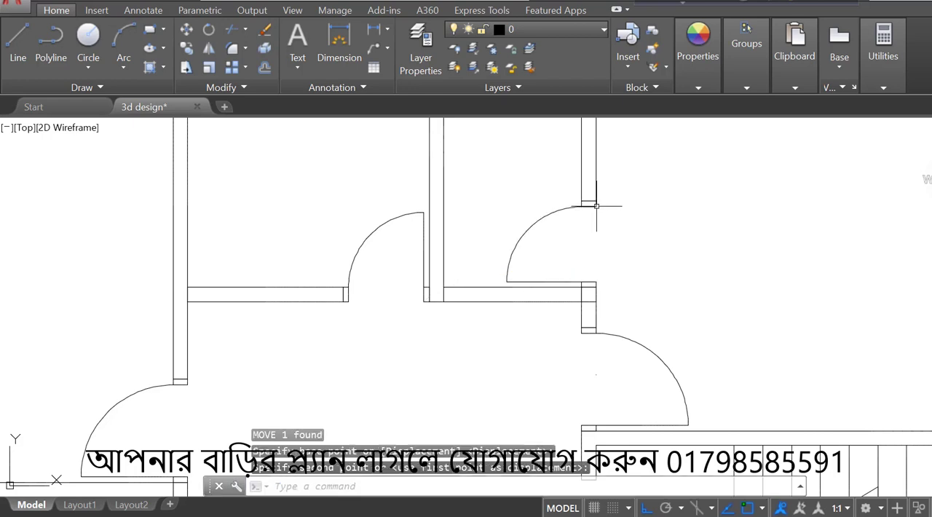
- Mirror the narrow upper room's door across a vertical line into the upper-right room, keeping the original
scroll(605, 216, down, 5)
click(604, 217)
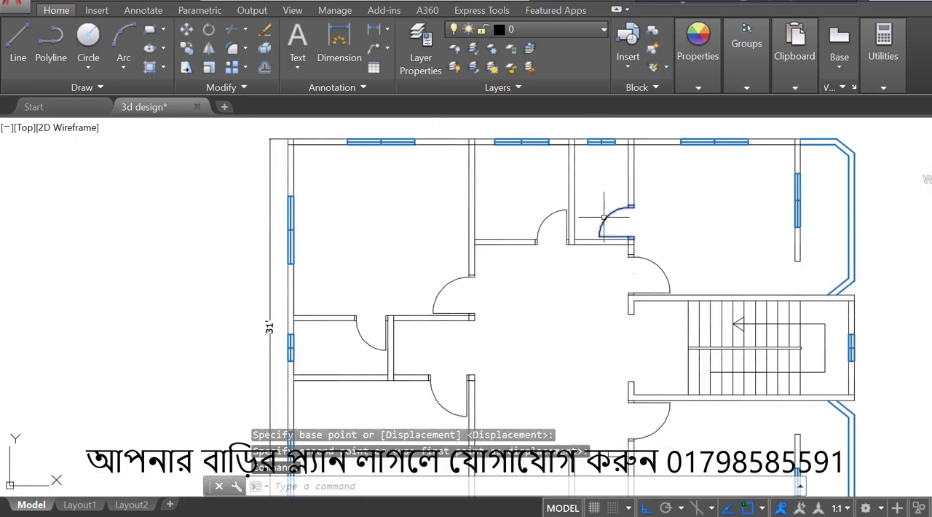
click(207, 50)
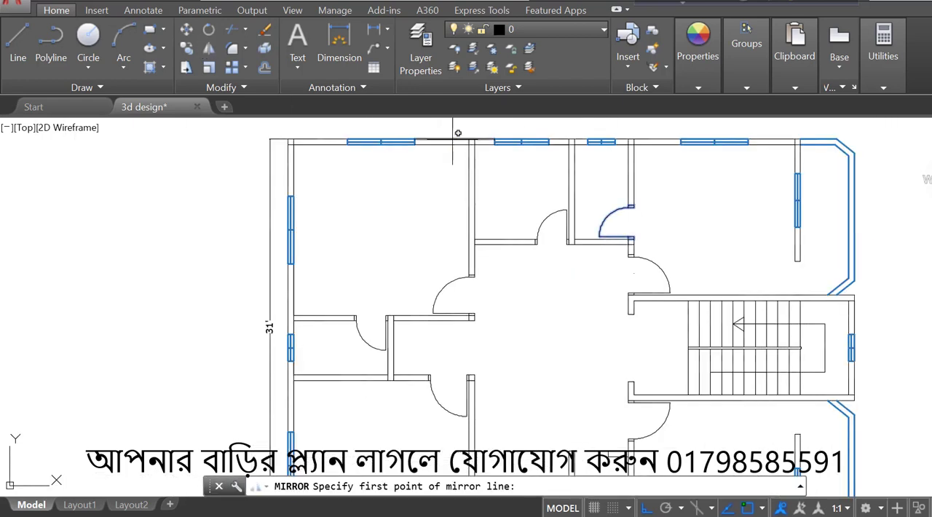
click(668, 227)
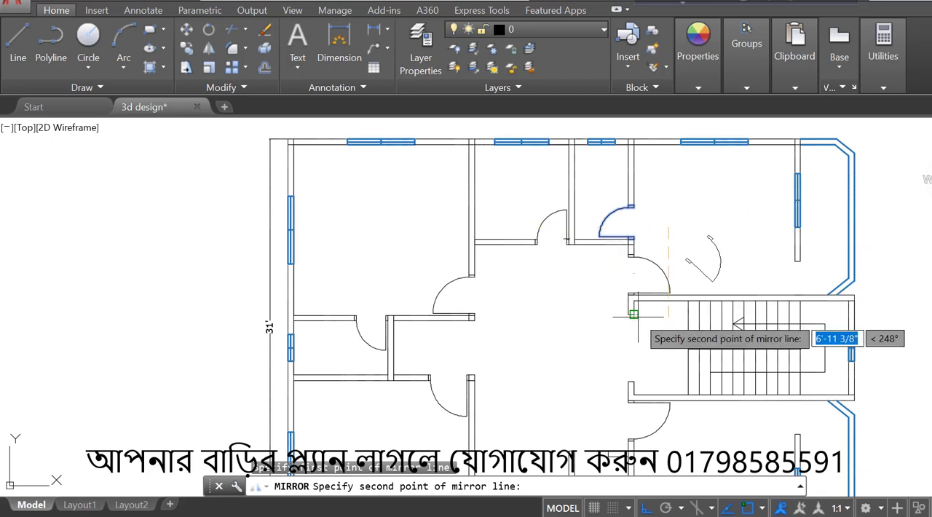
click(665, 337)
click(698, 397)
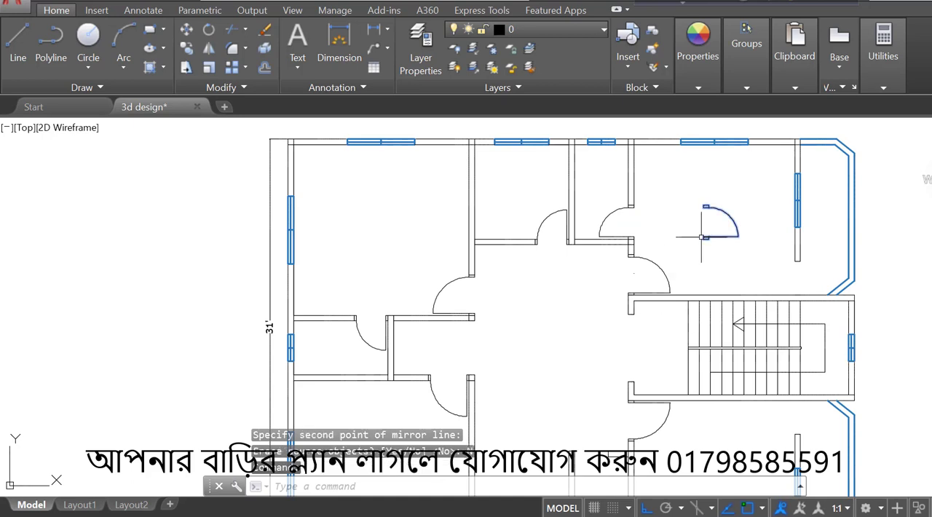
- Move the mirrored door by its upper frame's upper-left corner onto the wall end at the upper-right room's veranda opening
text(m)
key(Return)
scroll(701, 204, up, 5)
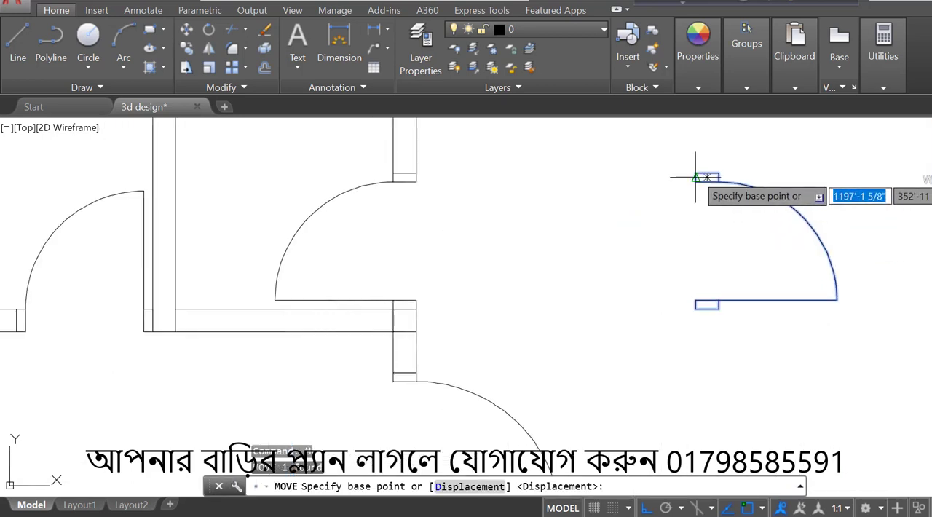
click(695, 173)
scroll(704, 162, down, 3)
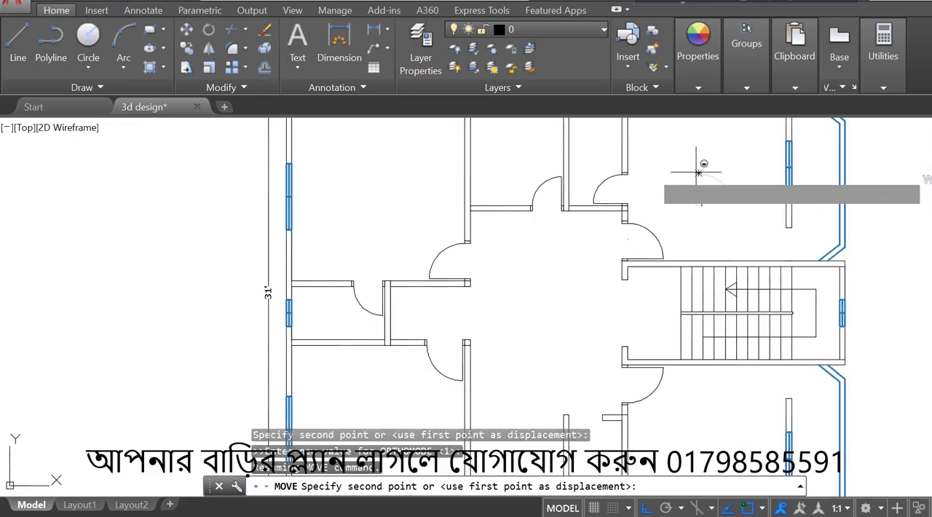
scroll(704, 163, up, 1)
scroll(789, 230, up, 4)
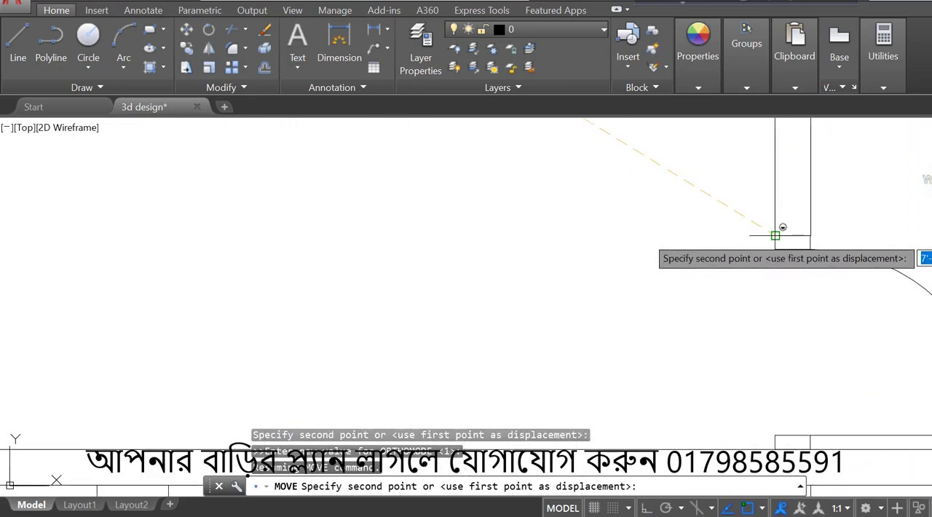
click(776, 235)
scroll(762, 217, down, 4)
- Mirror the upper veranda door across a horizontal line along the staircase's upper wall, keeping the original
scroll(739, 250, up, 3)
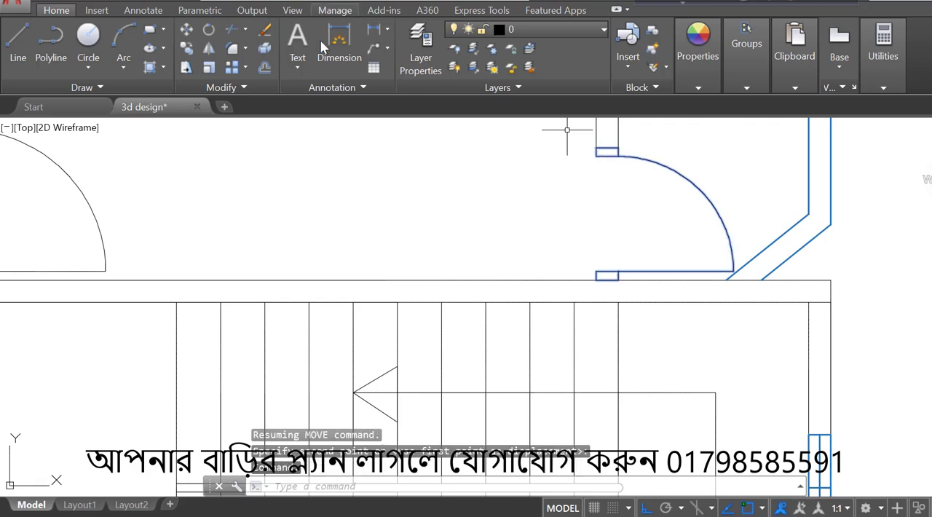
click(209, 51)
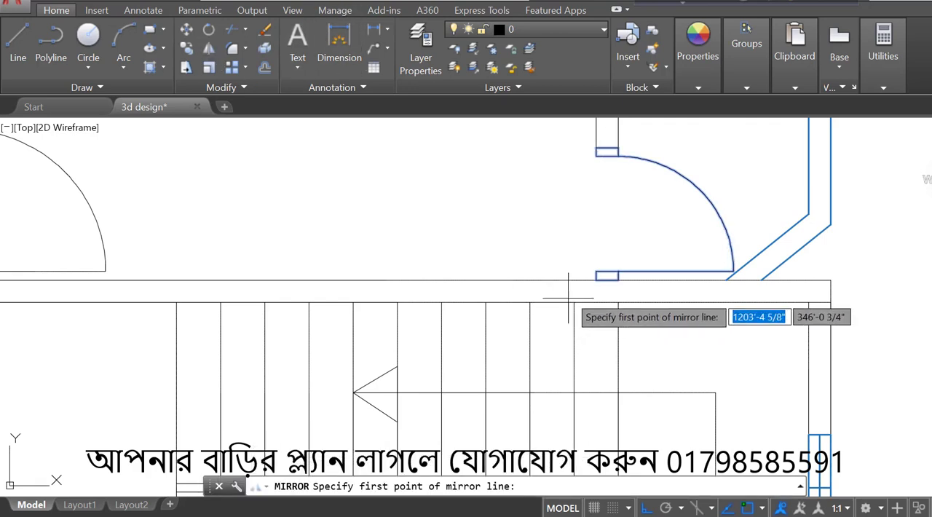
click(596, 280)
click(472, 271)
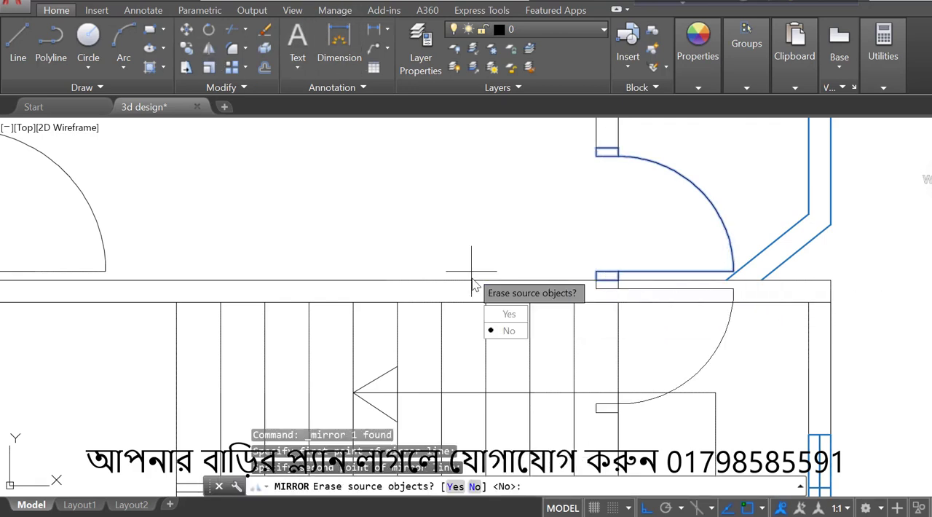
click(493, 332)
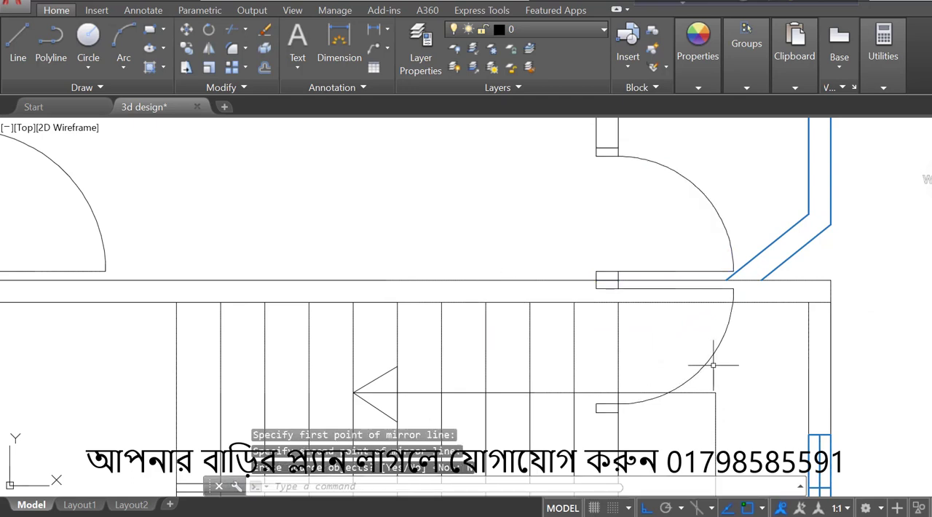
- Move the mirrored door by its upper frame's upper-left corner to the staircase's lower wall, filling the lower-right room's veranda opening
key(Return)
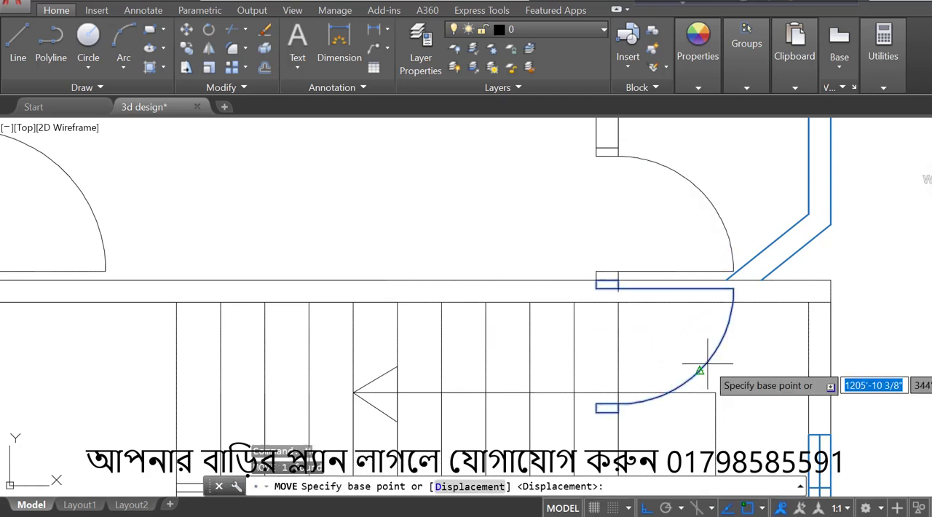
click(596, 279)
scroll(605, 268, down, 4)
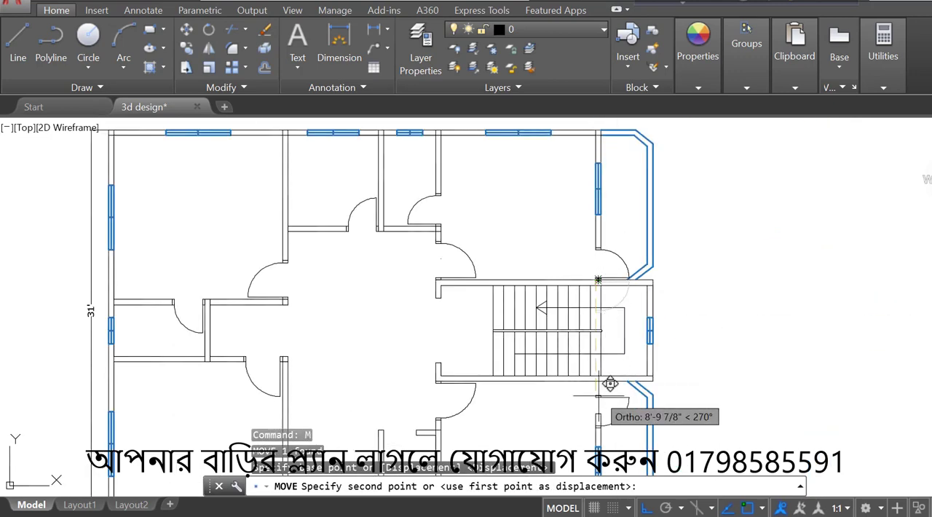
scroll(597, 357, up, 4)
click(585, 360)
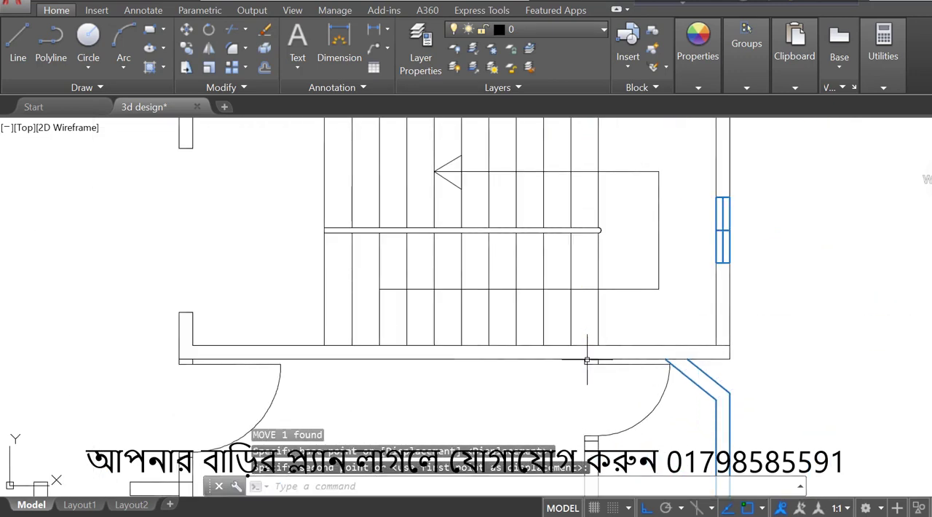
scroll(668, 380, up, 4)
scroll(805, 277, down, 5)
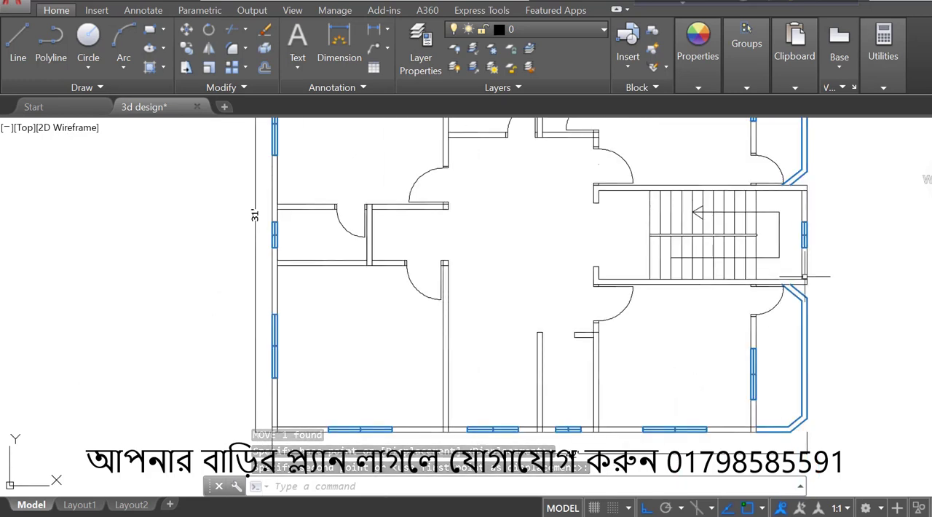
scroll(805, 277, up, 4)
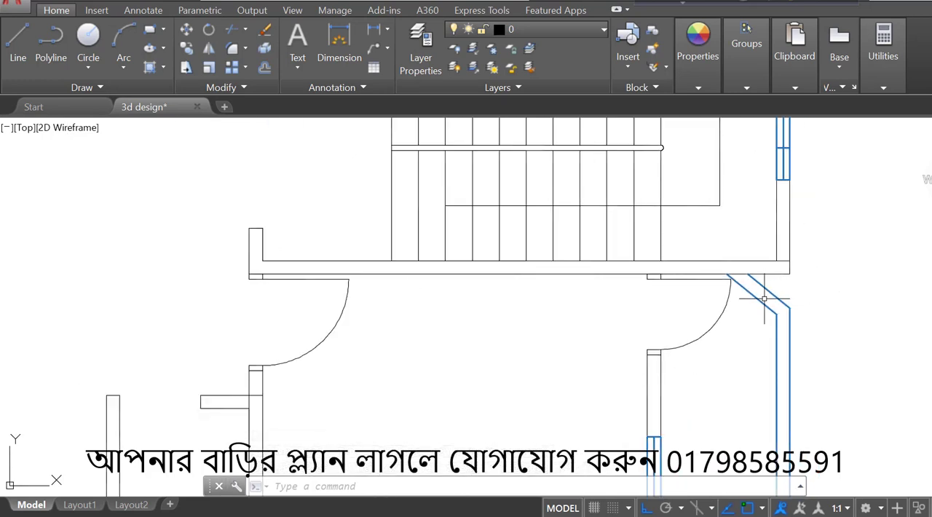
scroll(766, 304, down, 6)
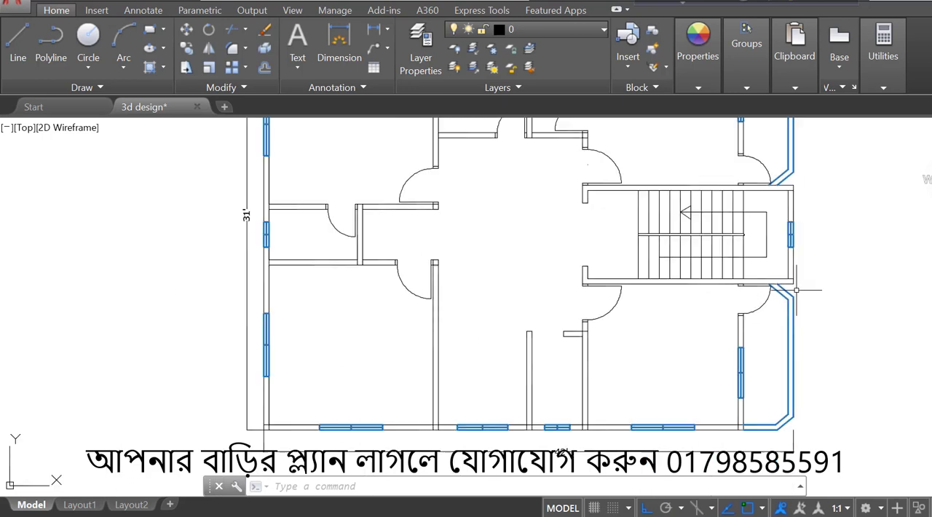
- Copy the small middle-left room's door to the opening of the narrow lower room
scroll(640, 308, up, 2)
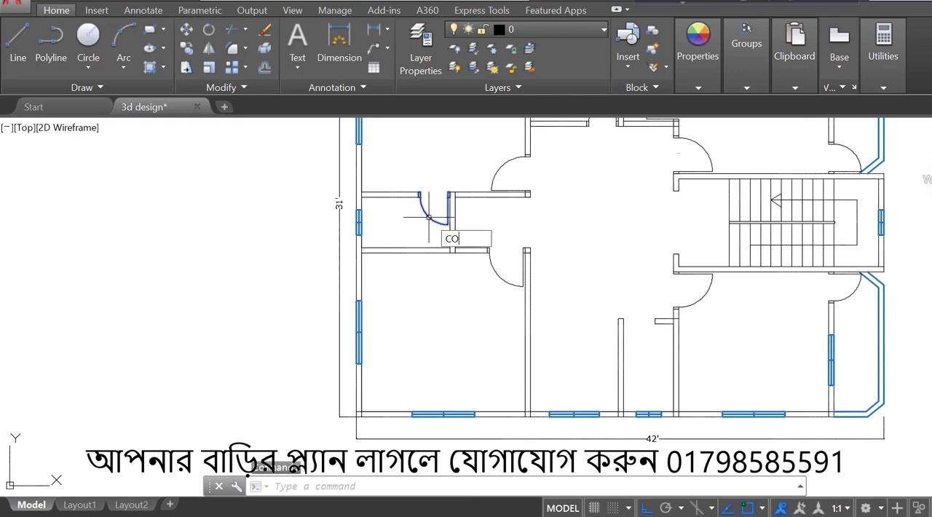
key(Return)
click(445, 222)
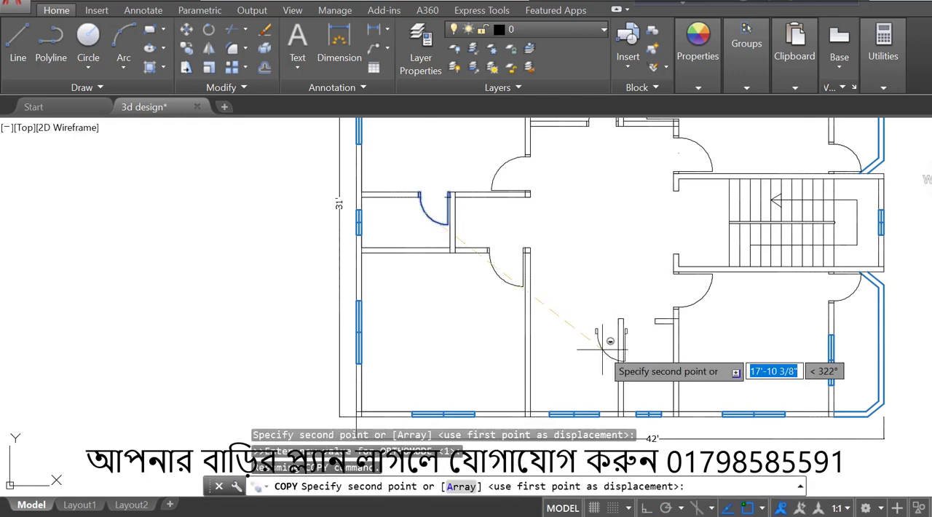
scroll(601, 350, up, 4)
click(643, 336)
key(Escape)
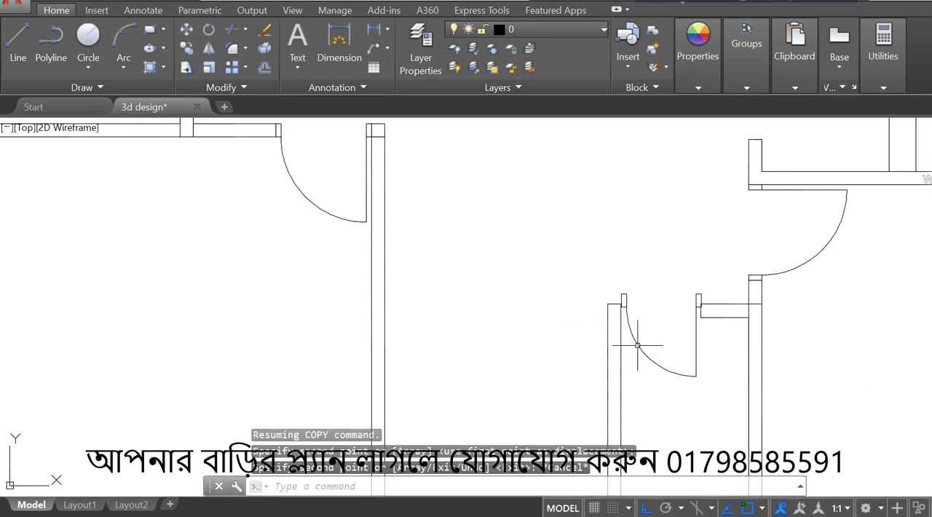
- Mirror the copied narrow-room door across a vertical line and erase the source
click(637, 346)
click(209, 48)
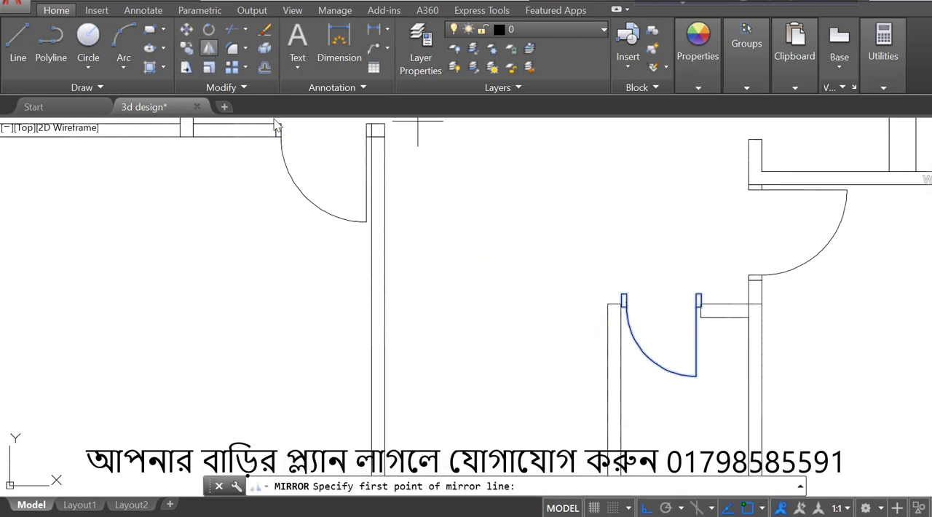
click(667, 318)
click(667, 235)
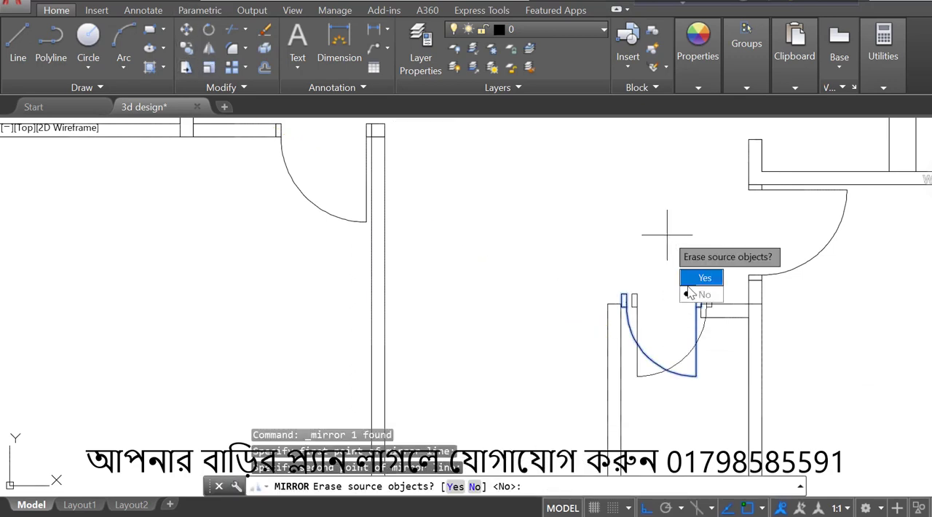
click(693, 282)
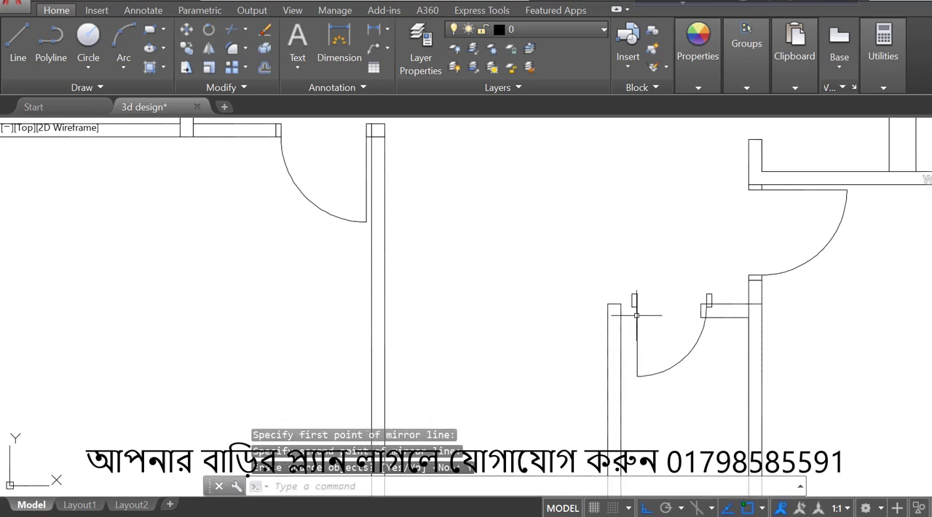
- Move the mirrored door by its left frame's upper-left corner onto the left wall end of the narrow lower room's opening
key(Return)
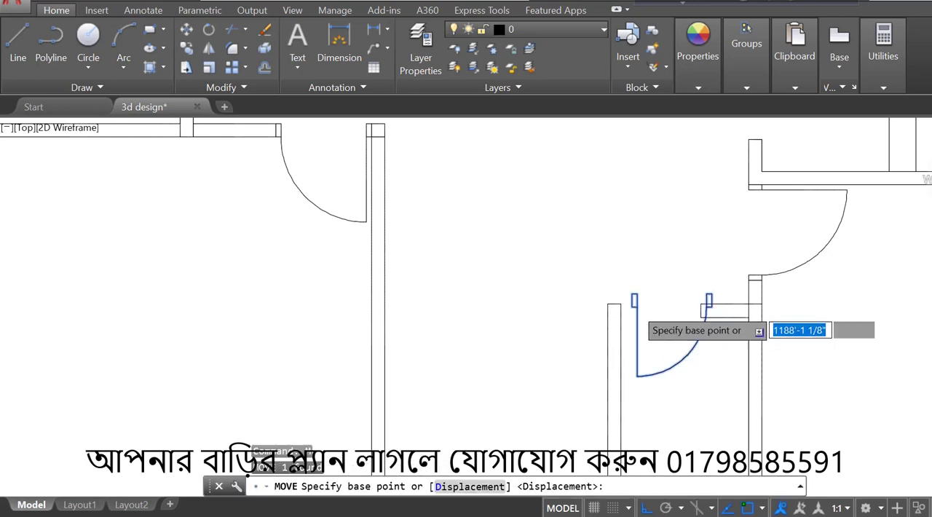
scroll(629, 299, up, 4)
click(622, 271)
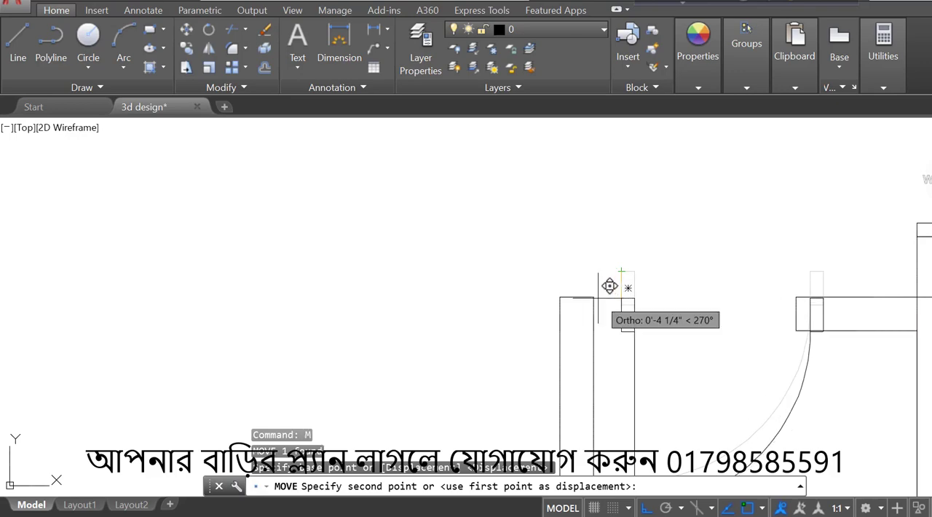
click(601, 297)
scroll(600, 297, down, 6)
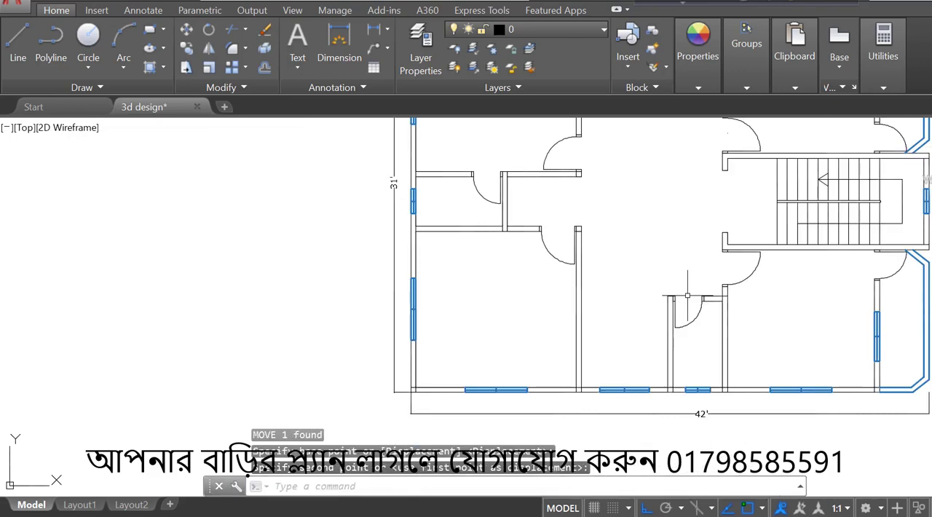
scroll(720, 200, up, 4)
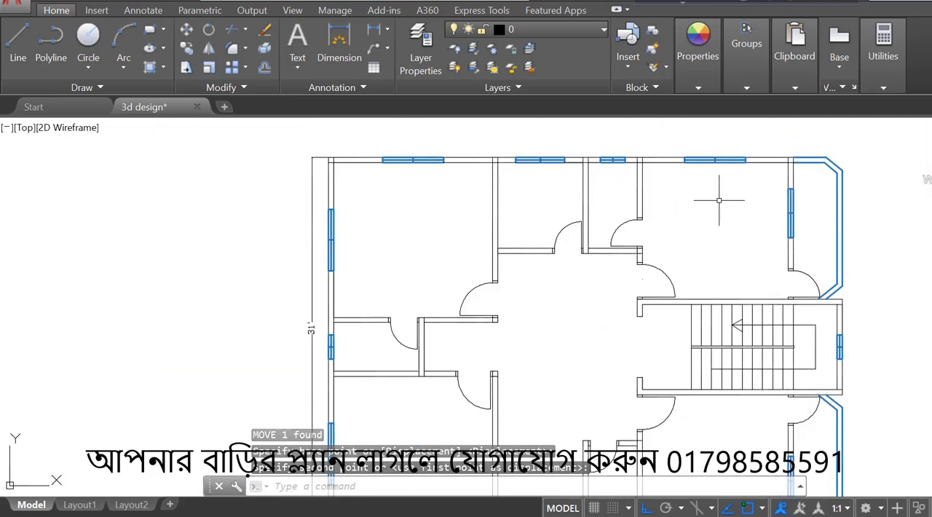
scroll(812, 203, down, 2)
- Erase the upper veranda's inner slanted wall line and offset its outer slanted line 5" outward
scroll(843, 227, up, 3)
scroll(718, 315, up, 2)
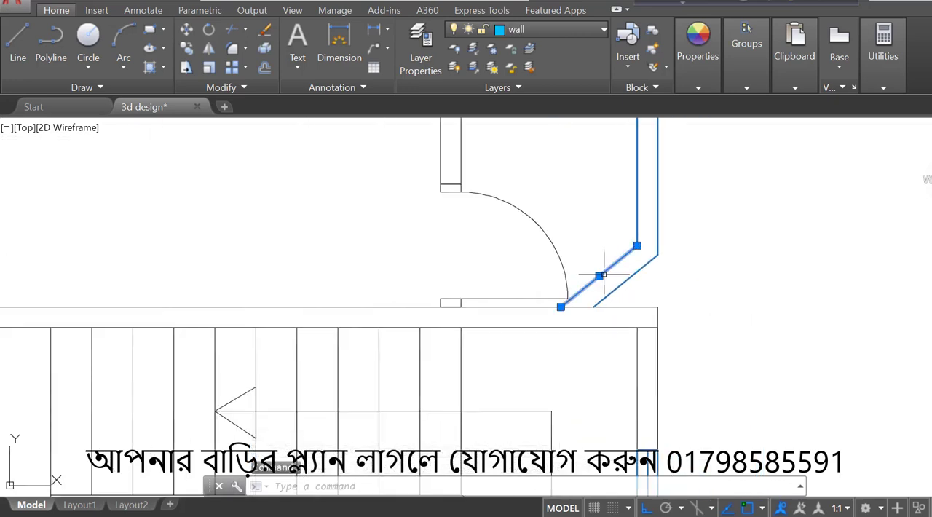
key(Return)
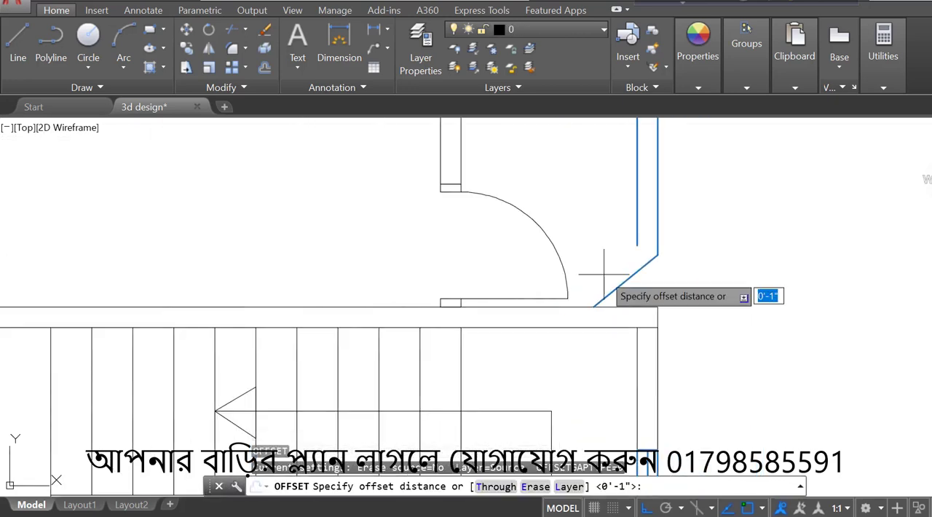
text(5)
key(Return)
click(641, 267)
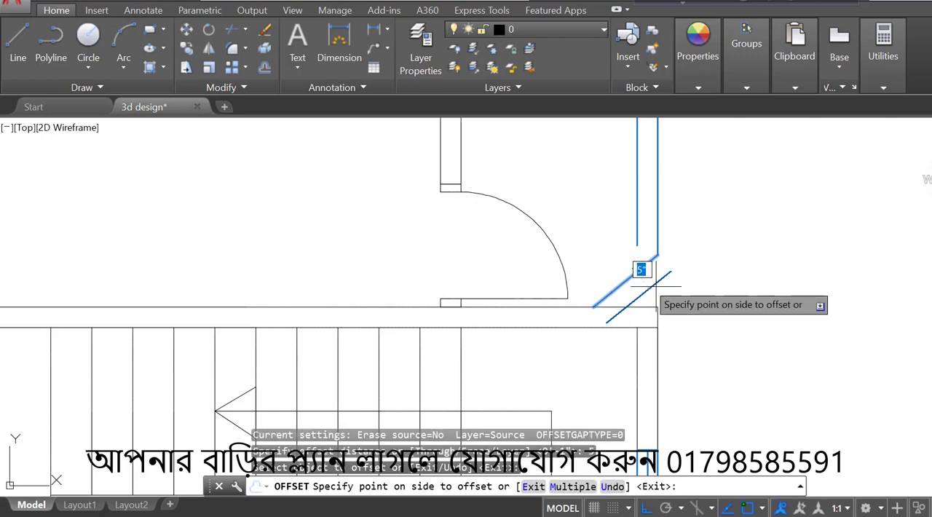
click(668, 286)
key(Escape)
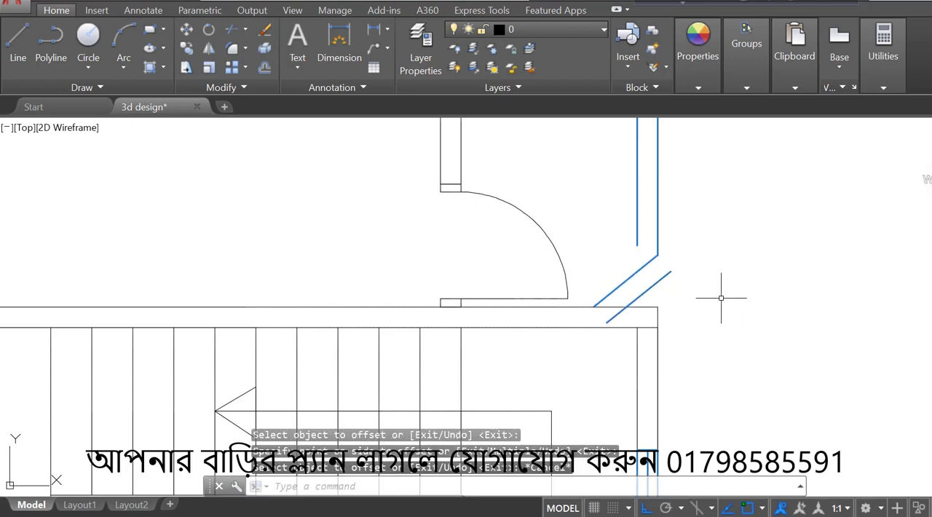
- Extend the upper veranda's two vertical wall lines down to meet the slanted lines
key(Return)
key(Return)
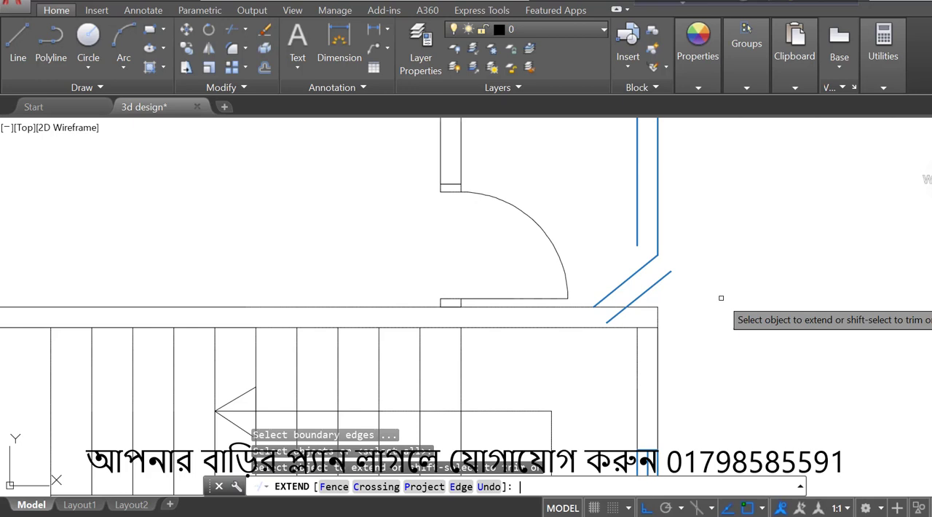
click(654, 231)
click(657, 232)
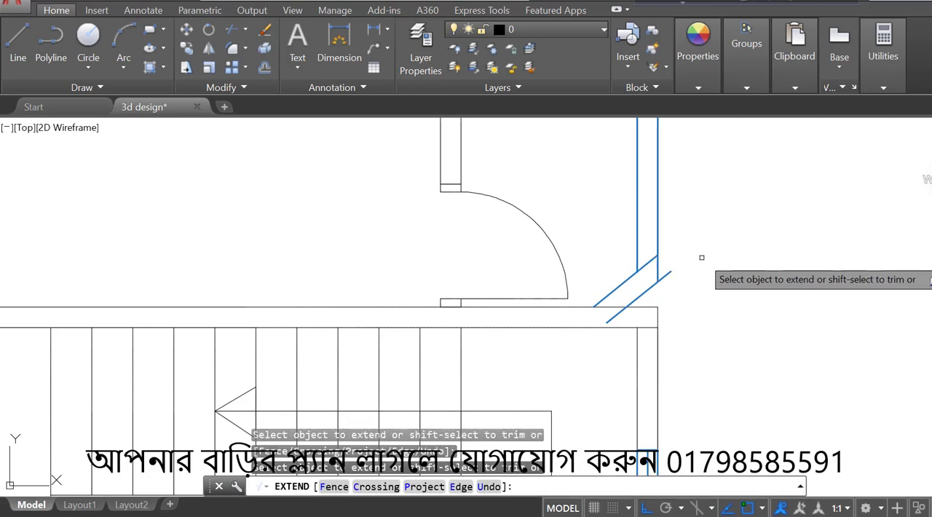
key(Escape)
- Trim the overhanging ends of the upper veranda's slanted wall lines at the vertical lines and the staircase wall
text(TR)
key(Return)
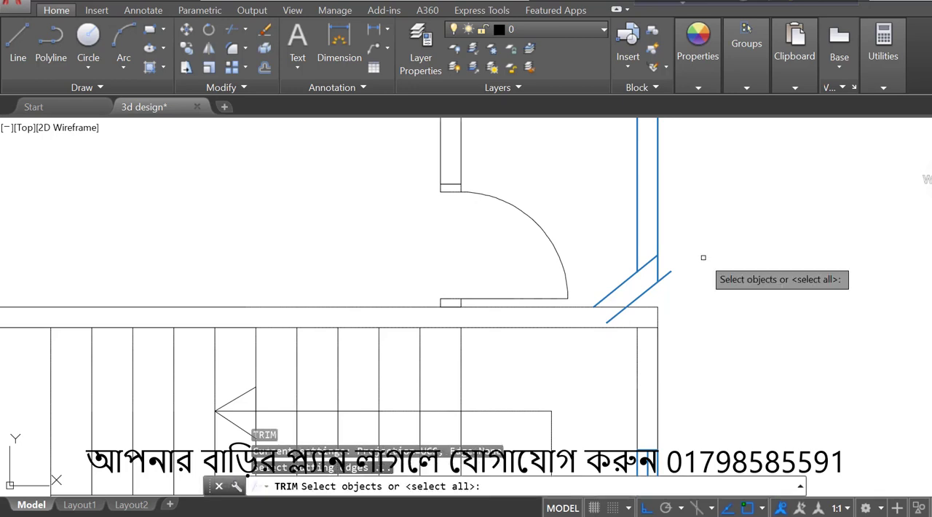
key(Escape)
key(Return)
key(Return)
scroll(704, 257, up, 2)
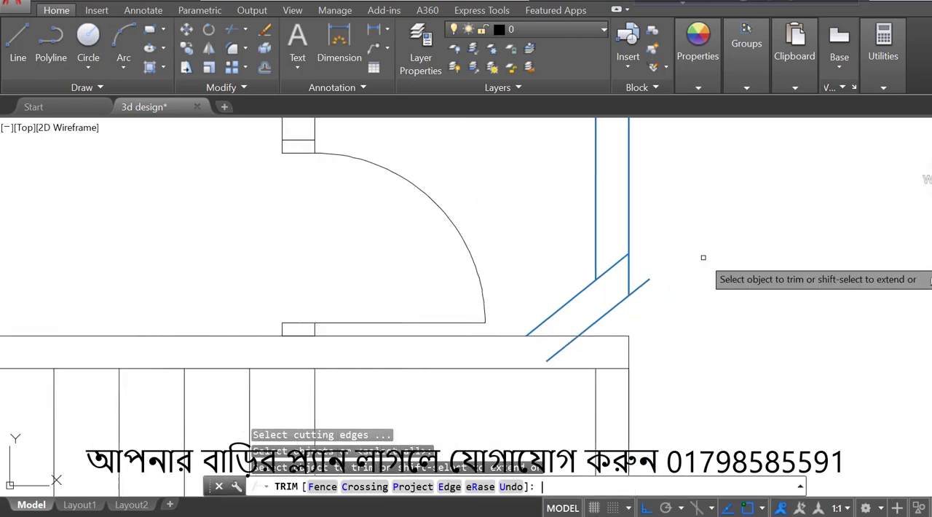
click(614, 262)
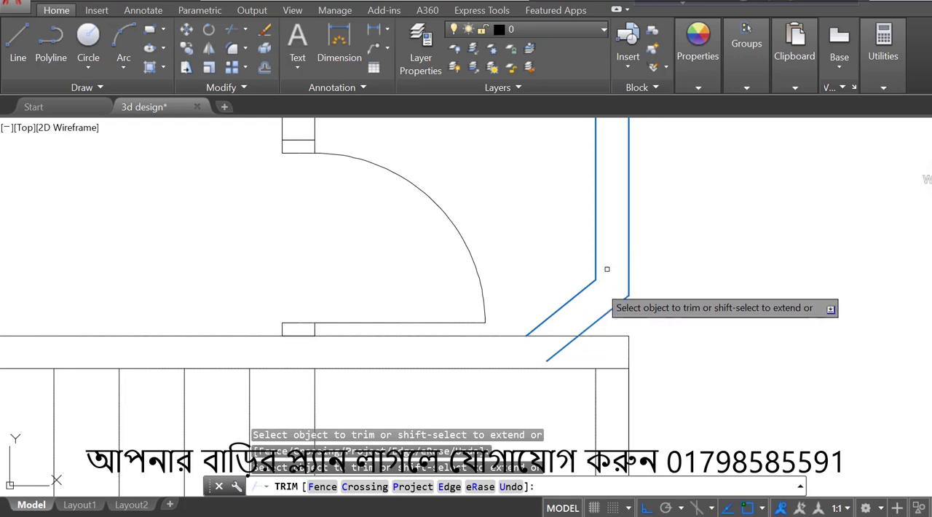
click(563, 350)
scroll(614, 208, down, 5)
scroll(609, 286, up, 4)
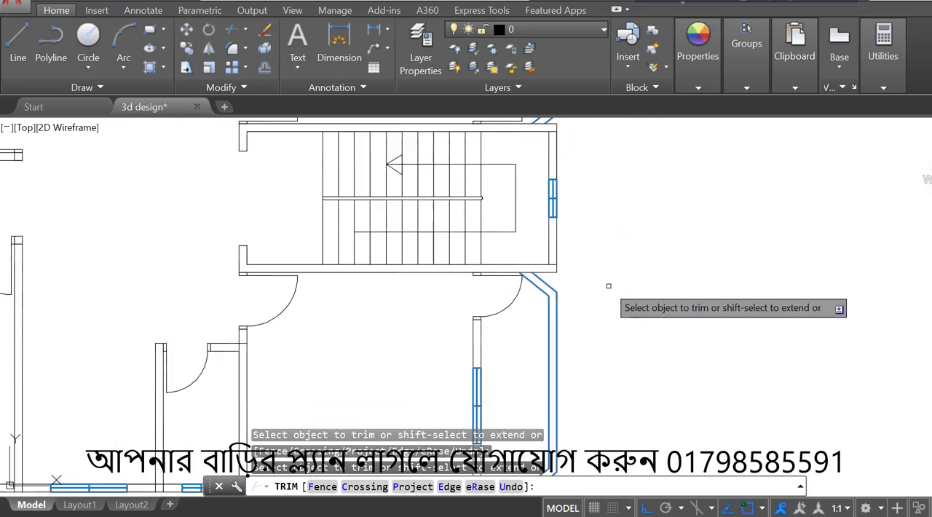
scroll(525, 282, up, 6)
key(Escape)
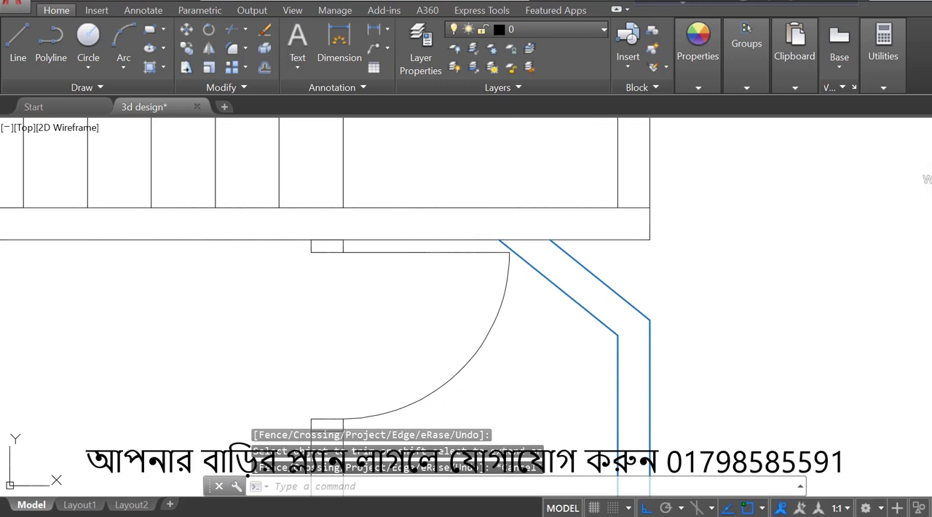
- Offset the outer slanted wall line at the lower veranda's staircase corner 5" outward
text(o)
key(Return)
text(5)
key(Return)
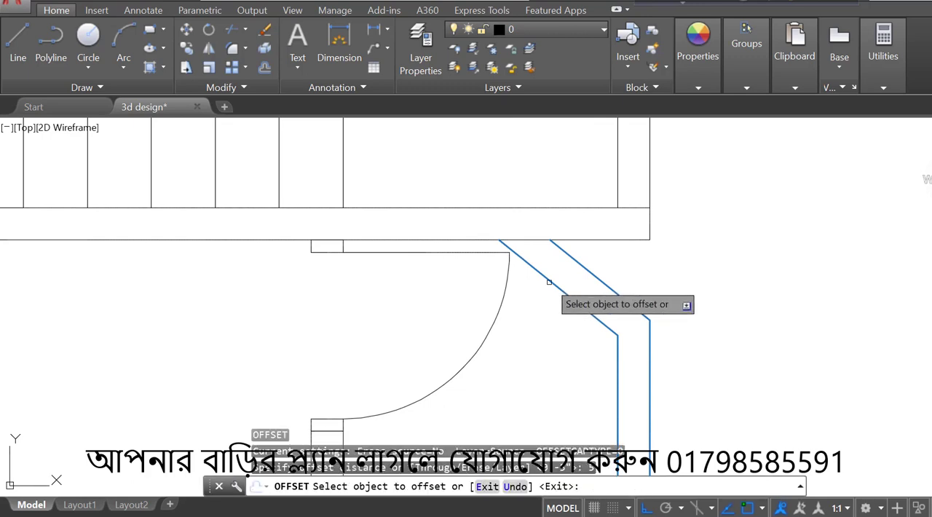
click(588, 269)
click(651, 267)
key(Escape)
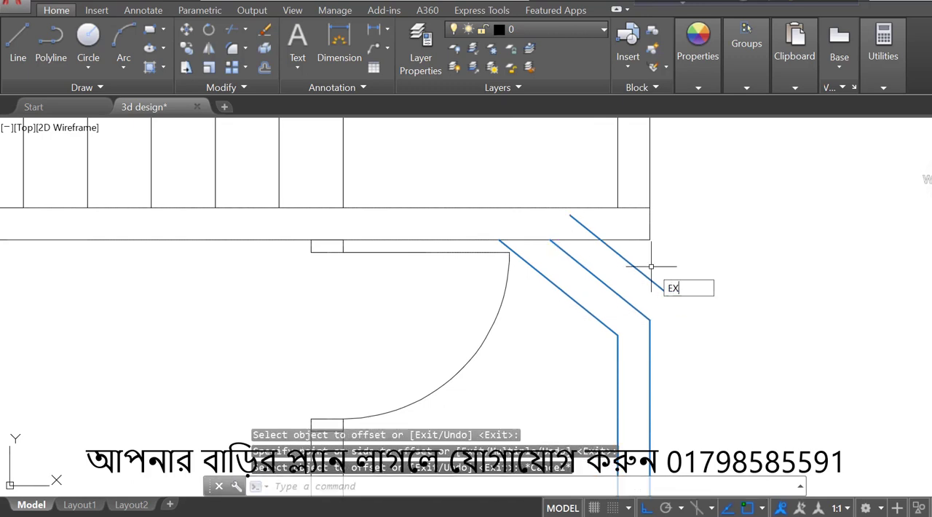
- Extend the lower veranda's two vertical wall lines up to meet the slanted lines
text(EX)
key(Return)
key(Return)
scroll(651, 267, down, 2)
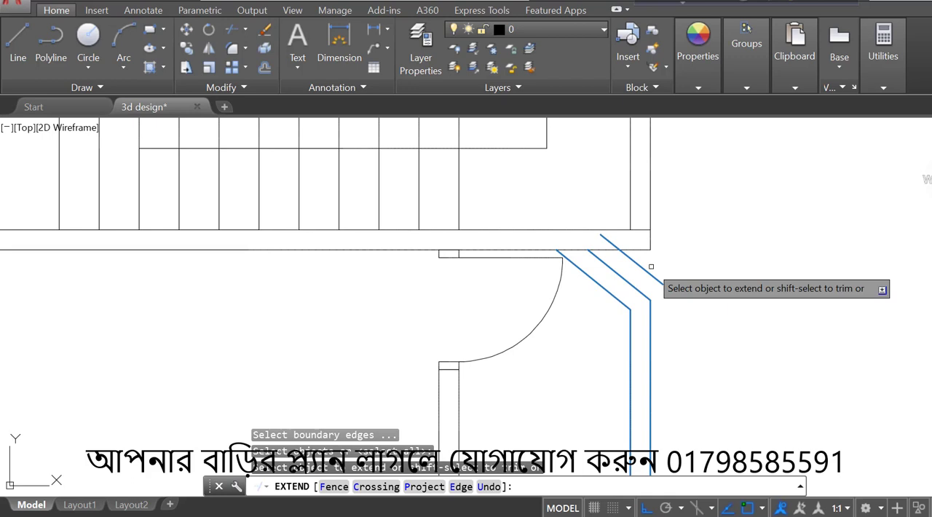
click(651, 336)
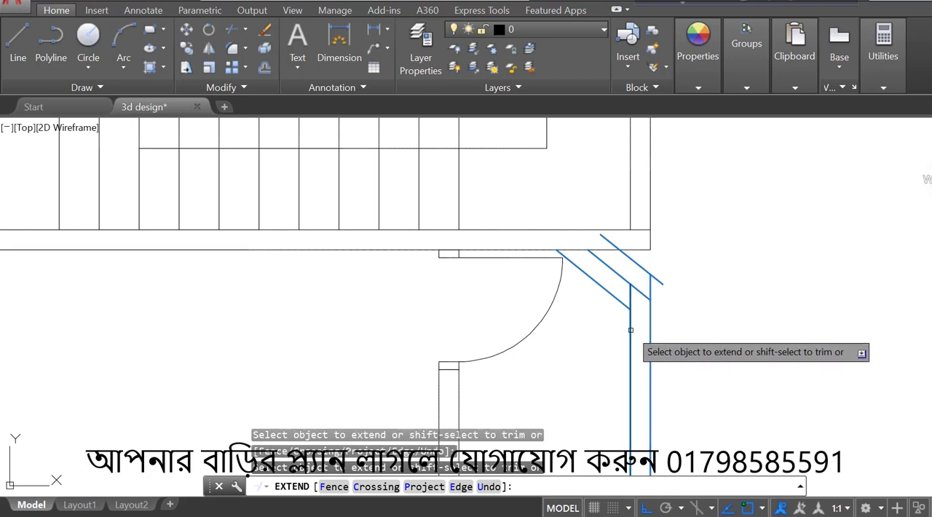
key(Escape)
- Trim the overhanging ends of the lower veranda's two outer slanted lines and erase the innermost slanted line
key(Return)
key(Return)
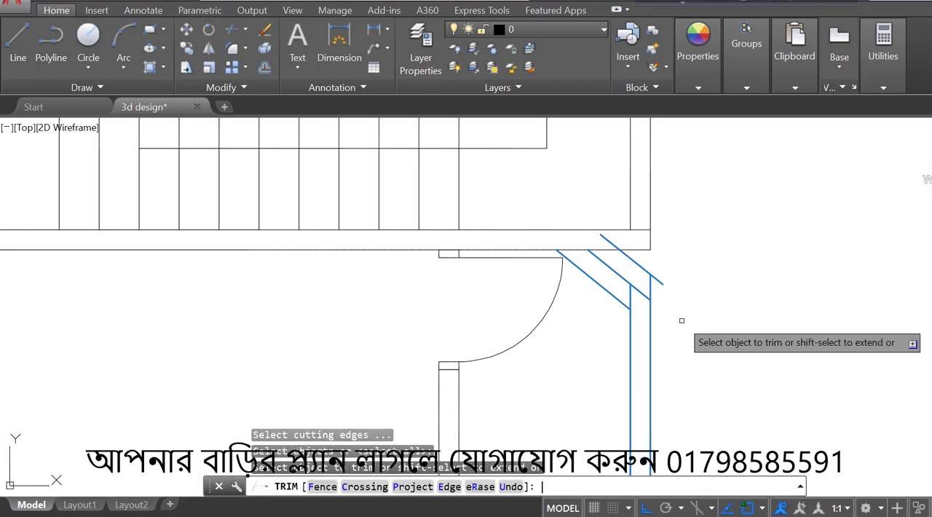
scroll(682, 321, up, 2)
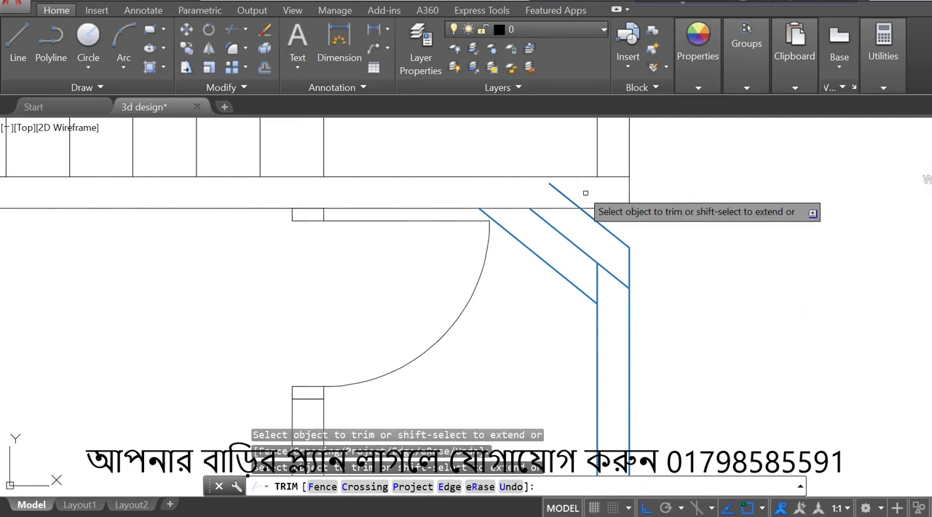
click(563, 193)
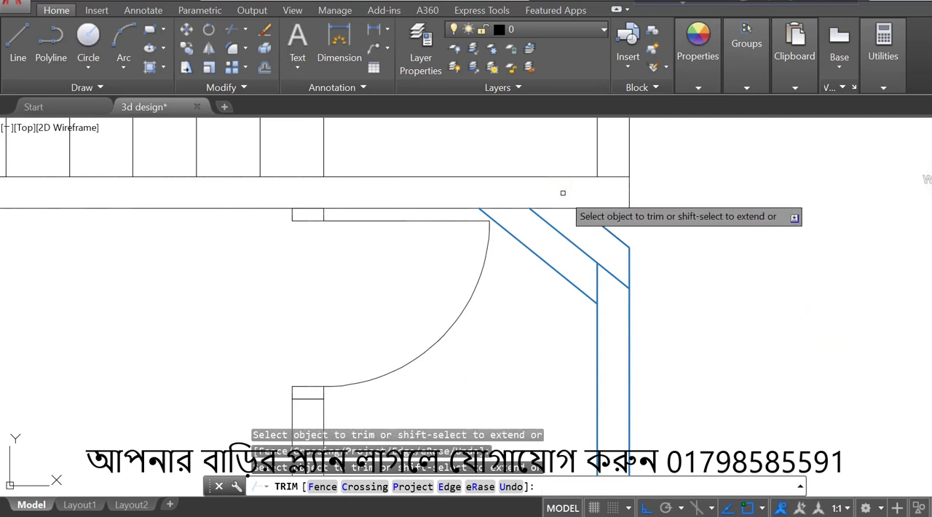
click(609, 270)
key(Escape)
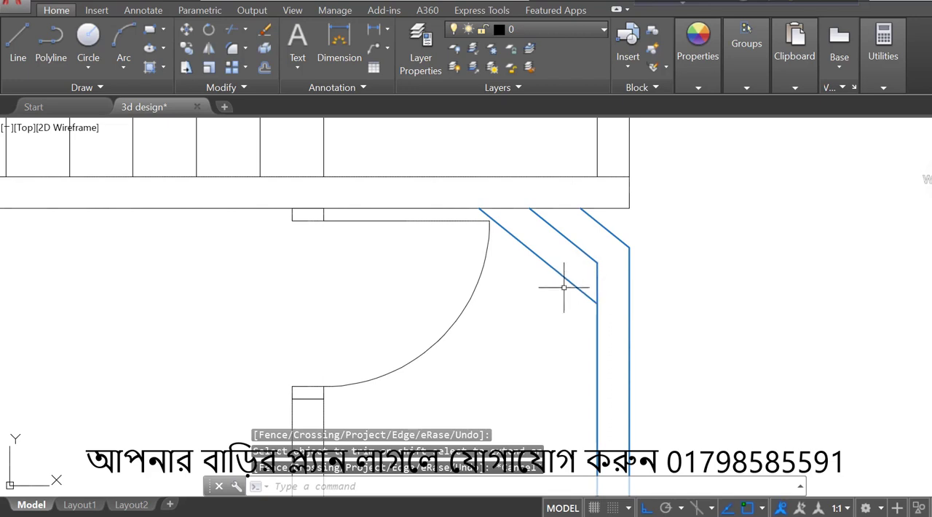
click(566, 280)
key(Delete)
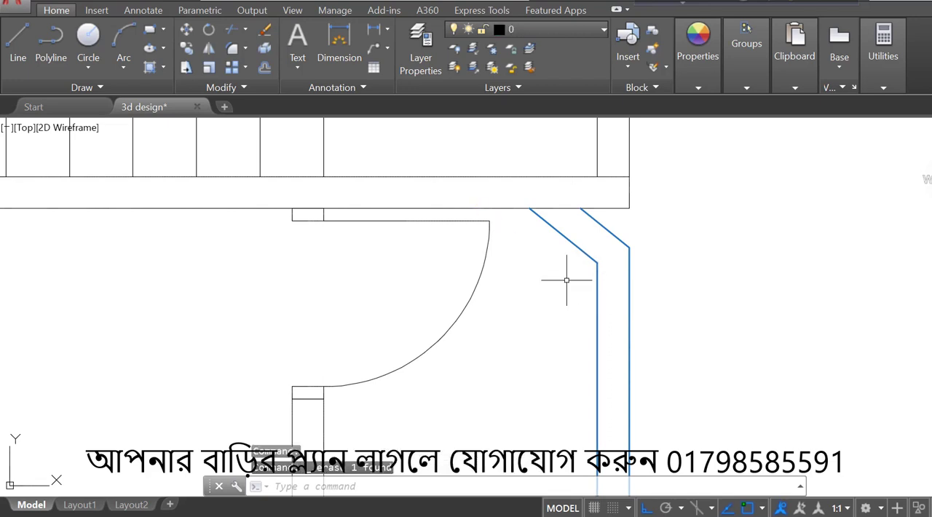
- Examine the whole floor plan for the veranda walls, the placed doors and any opening still without a door
scroll(716, 230, down, 3)
scroll(739, 327, down, 3)
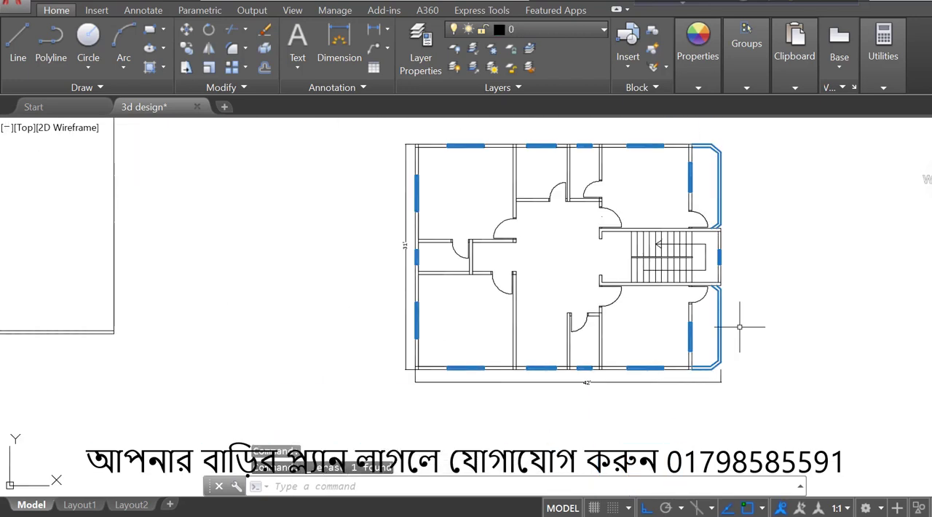
scroll(558, 226, up, 3)
scroll(551, 223, down, 3)
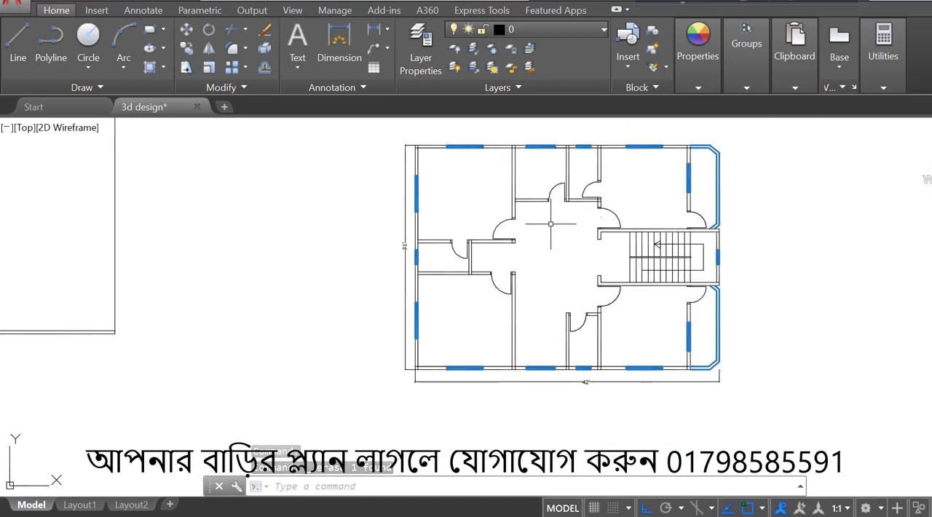
scroll(633, 186, up, 2)
scroll(637, 184, down, 2)
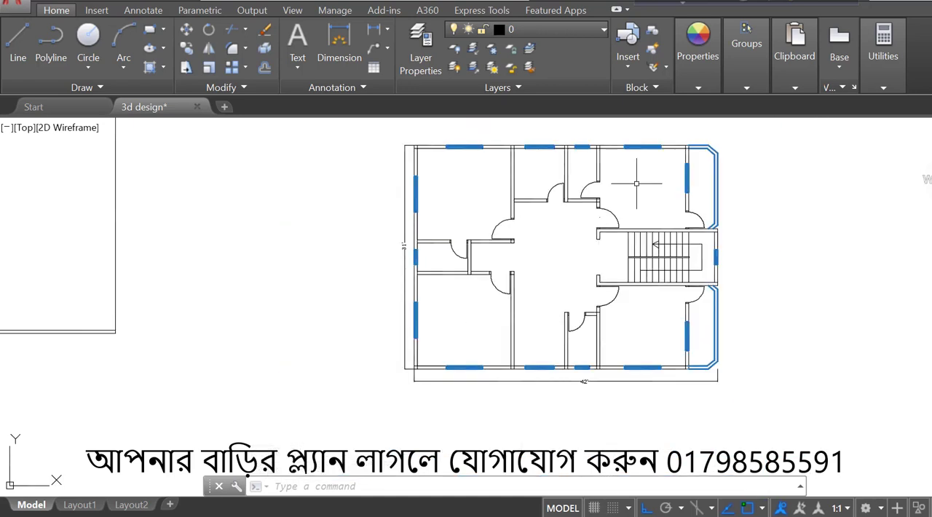
scroll(636, 183, up, 2)
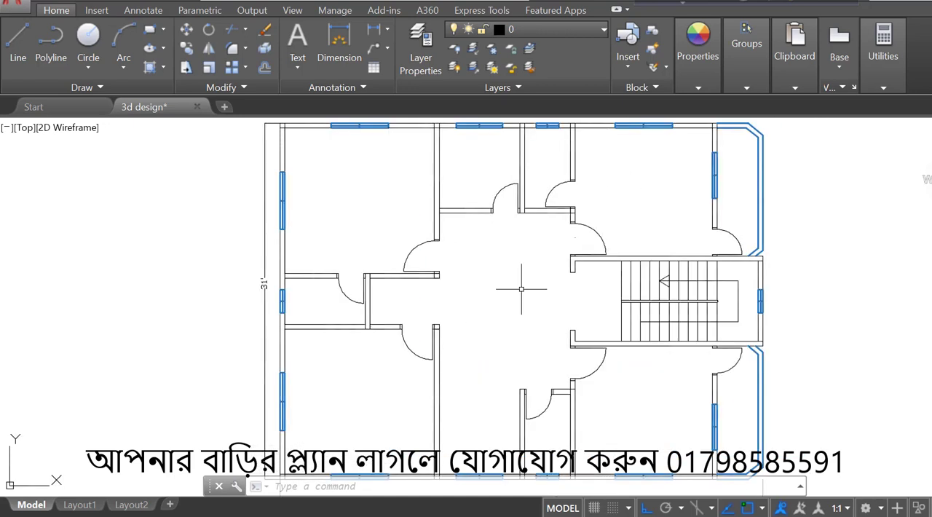
scroll(456, 323, down, 2)
scroll(515, 287, up, 4)
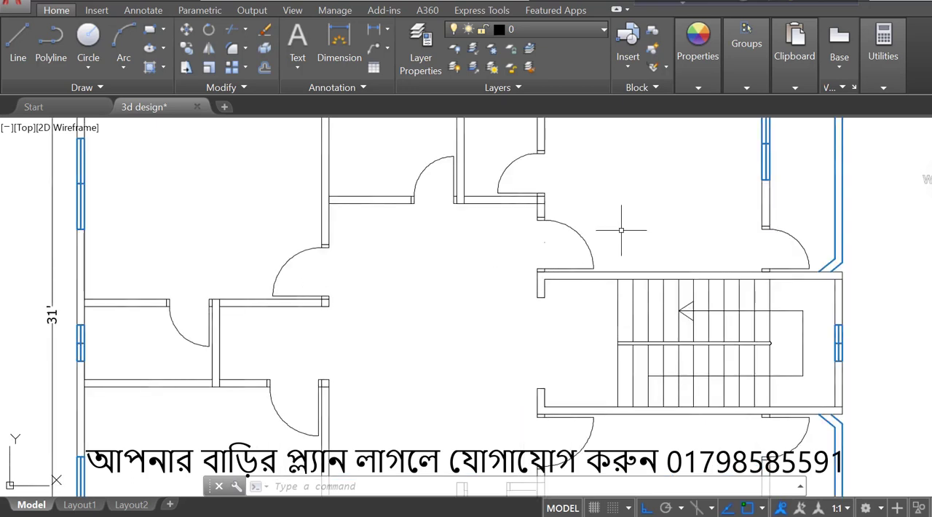
scroll(622, 230, down, 2)
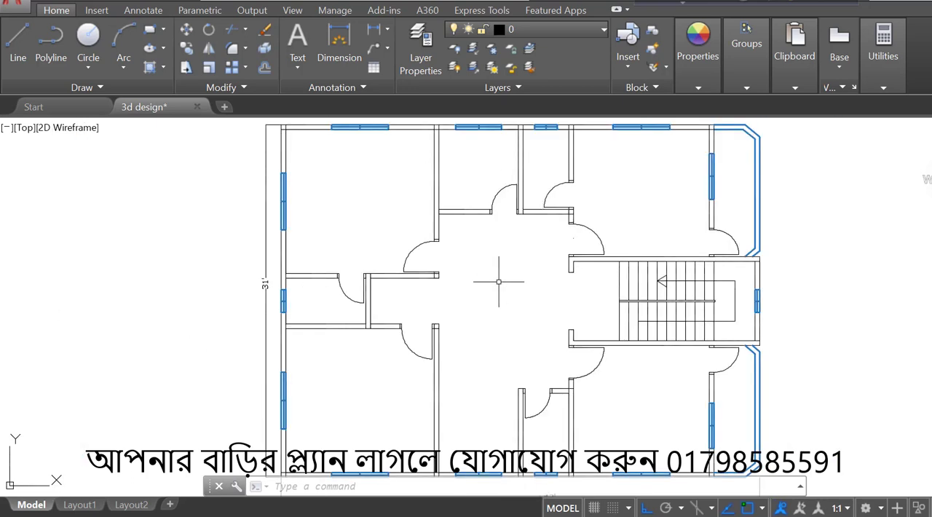
- Copy the swing door of the large upper-left room into the staircase entrance opening
scroll(425, 265, up, 2)
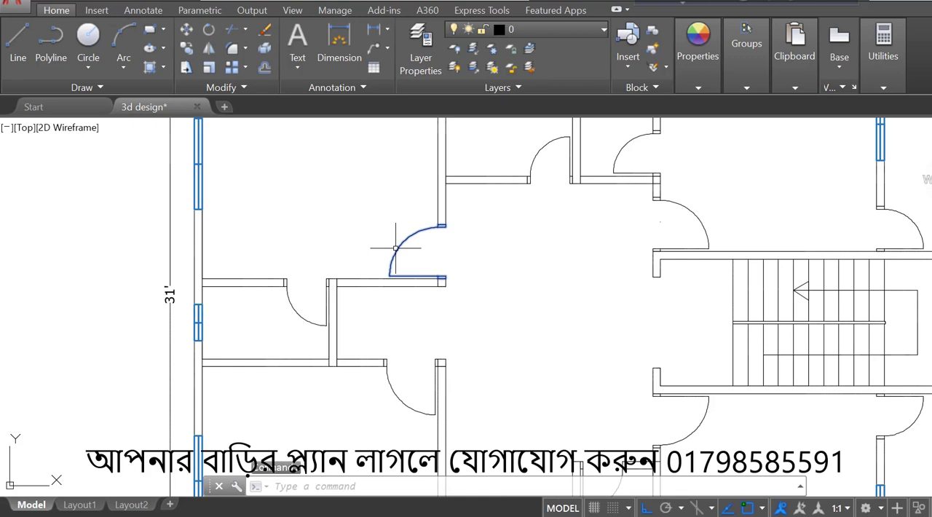
key(Return)
click(422, 253)
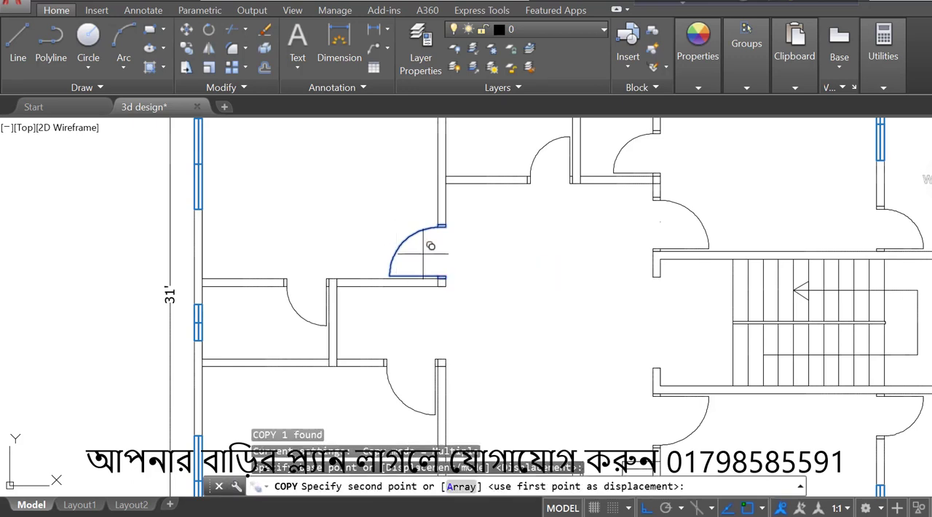
scroll(720, 367, up, 2)
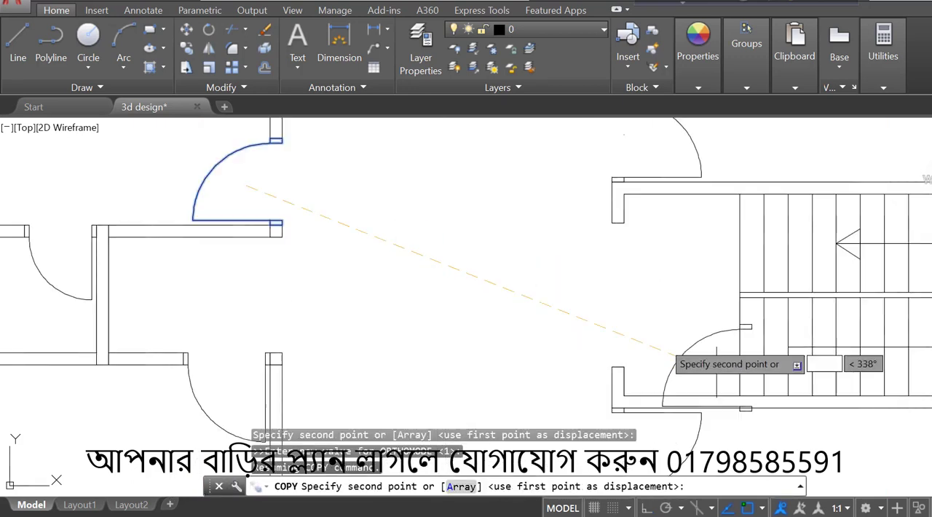
key(F8)
click(596, 307)
key(Escape)
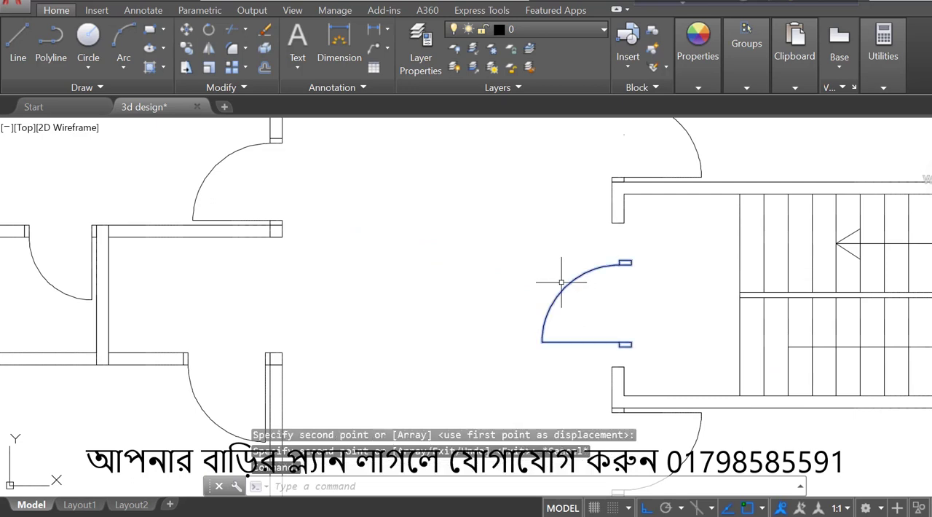
- Explode the copied door and move its lower frame by the lower-right corner onto the upper-right corner of the entrance's lower wall end
click(263, 50)
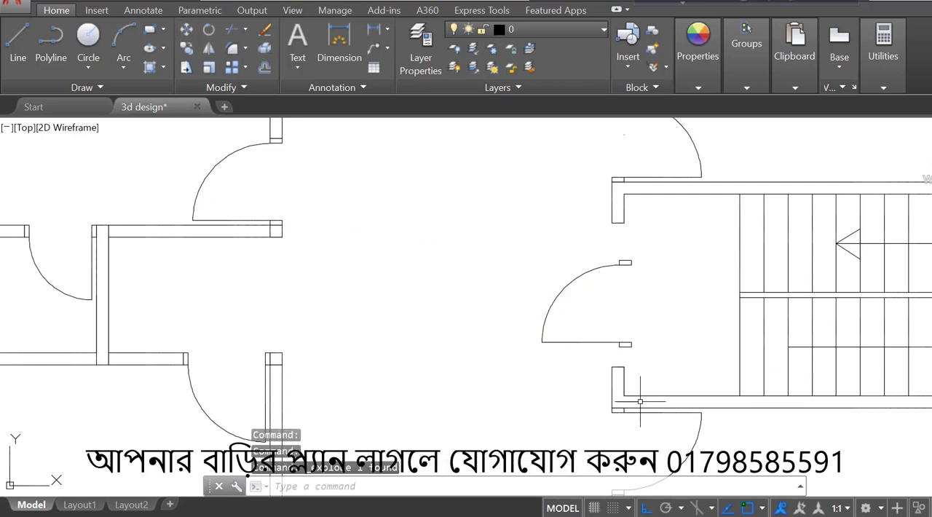
scroll(625, 317, up, 4)
click(623, 382)
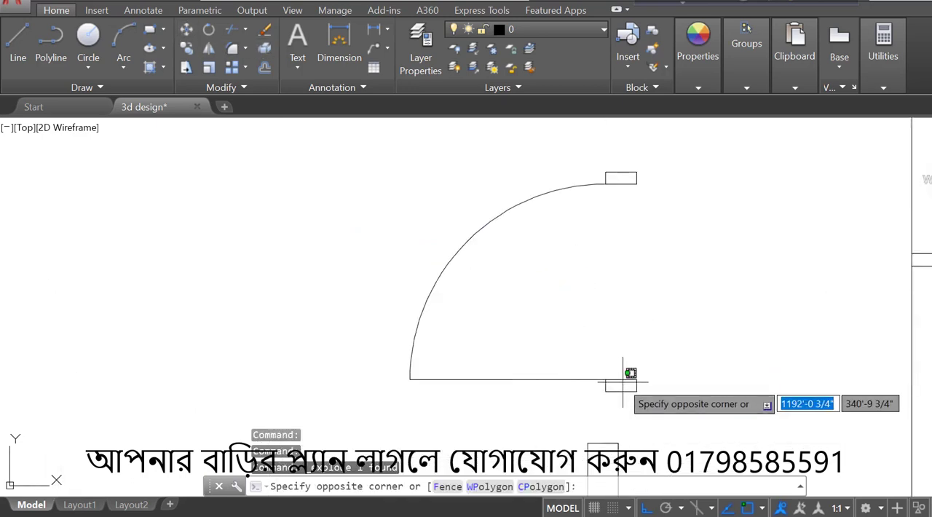
click(616, 370)
text(m)
key(Return)
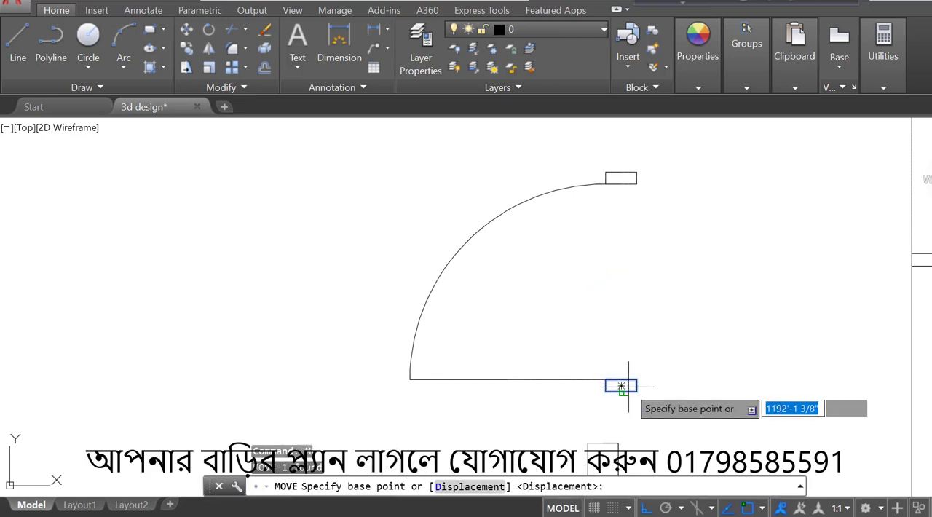
click(622, 386)
key(F8)
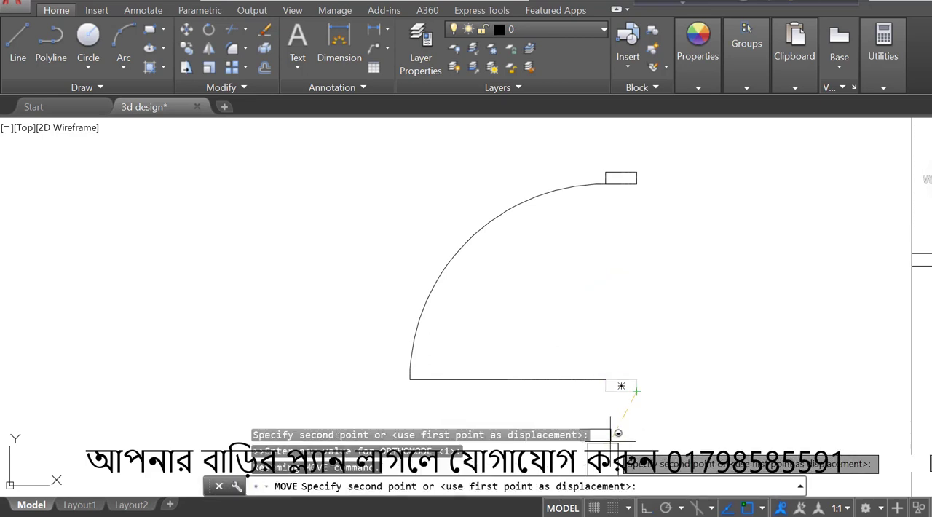
scroll(620, 441, up, 5)
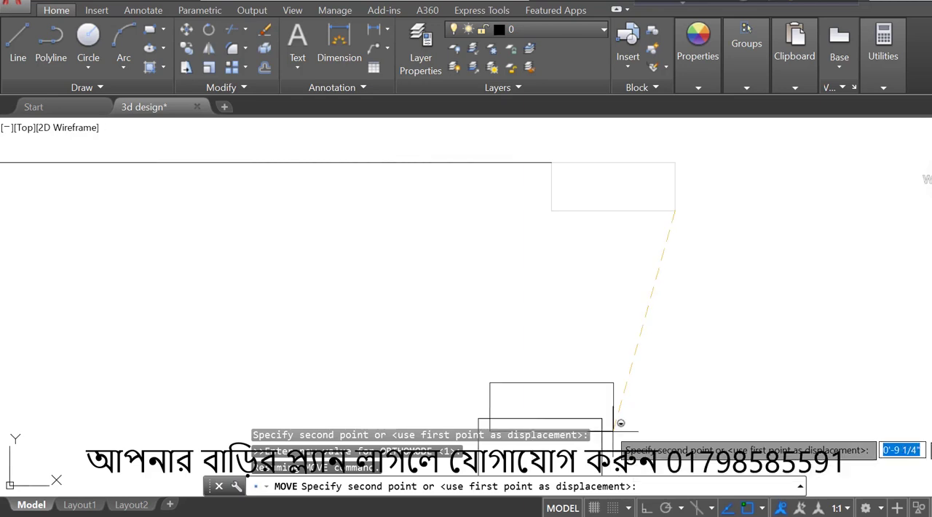
click(600, 419)
scroll(601, 420, down, 5)
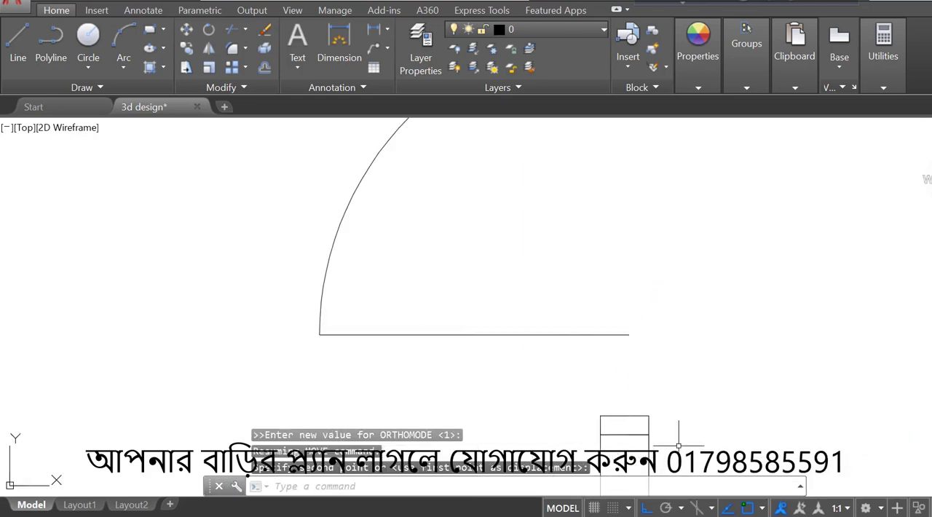
- Move the copied door's upper frame by its upper-right corner to the lower-right corner of the entrance's upper wall end
click(678, 172)
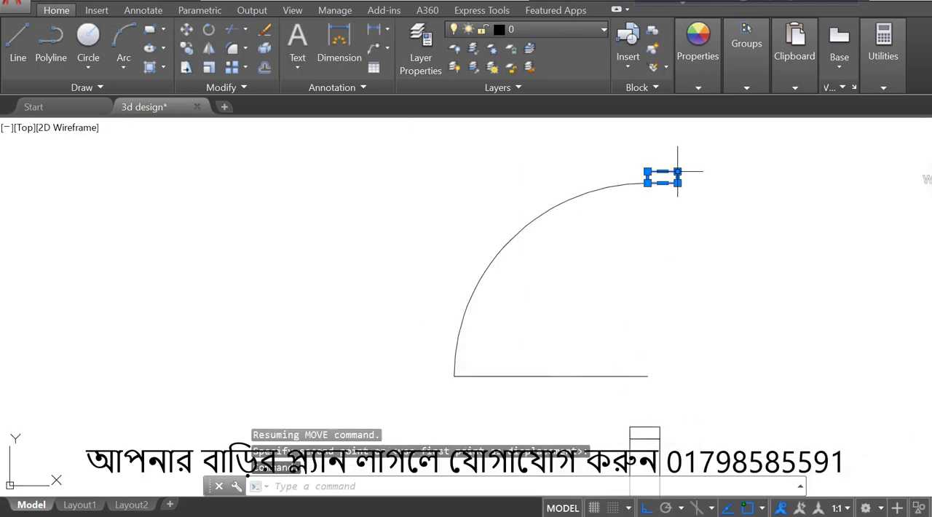
key(Return)
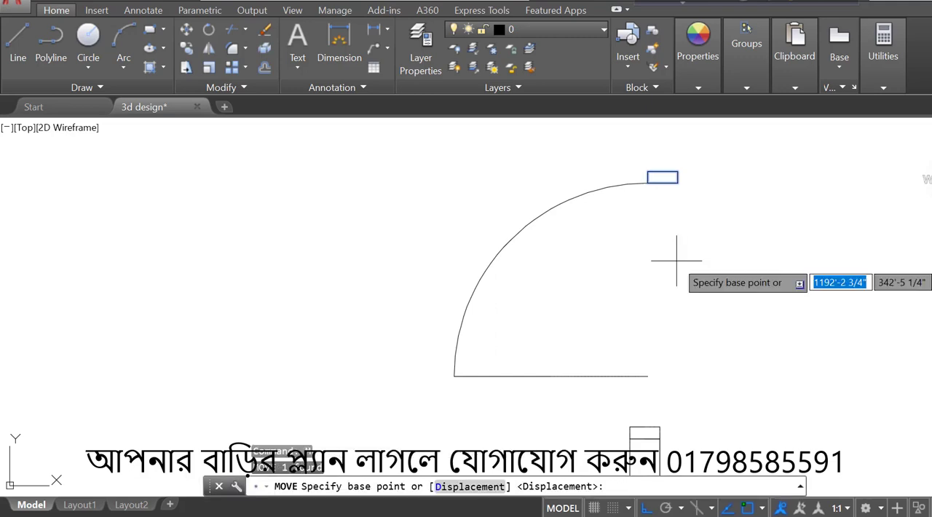
click(677, 172)
scroll(684, 222, down, 5)
scroll(678, 170, up, 5)
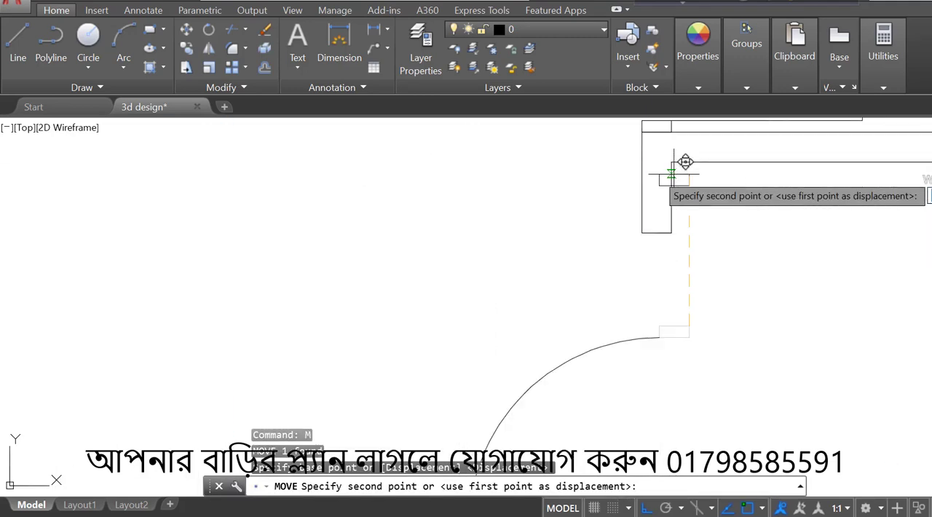
click(686, 229)
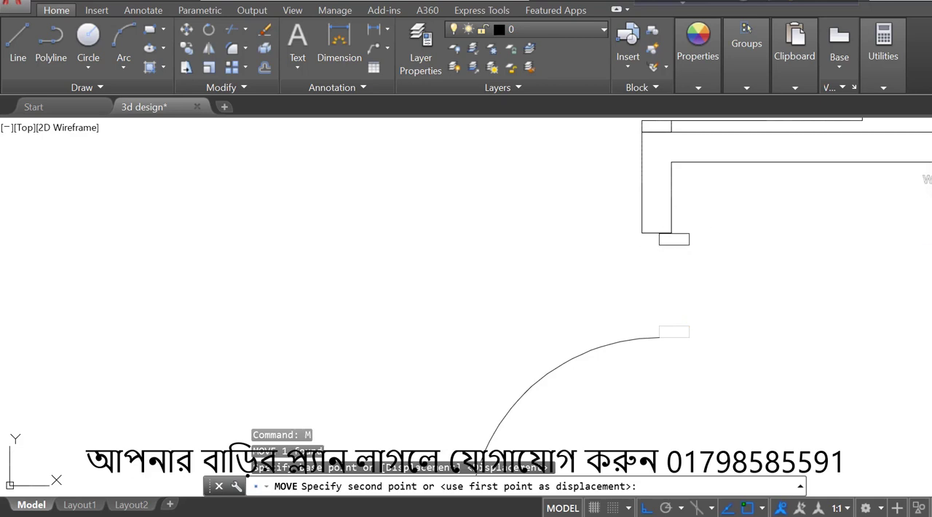
key(Escape)
- Erase the copied door's leftover leaf line and swing arc, keeping the two frames in the staircase entrance
scroll(722, 237, down, 3)
scroll(688, 283, up, 2)
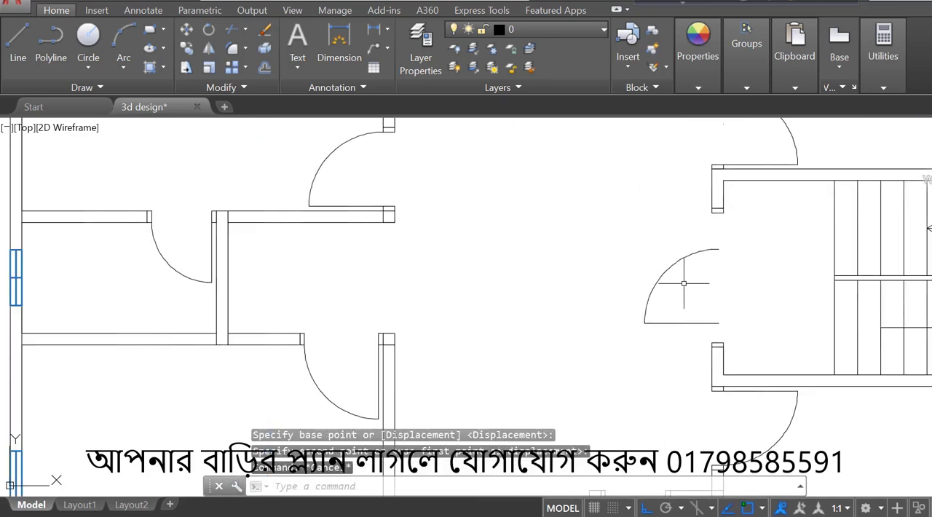
click(687, 285)
click(616, 323)
key(Delete)
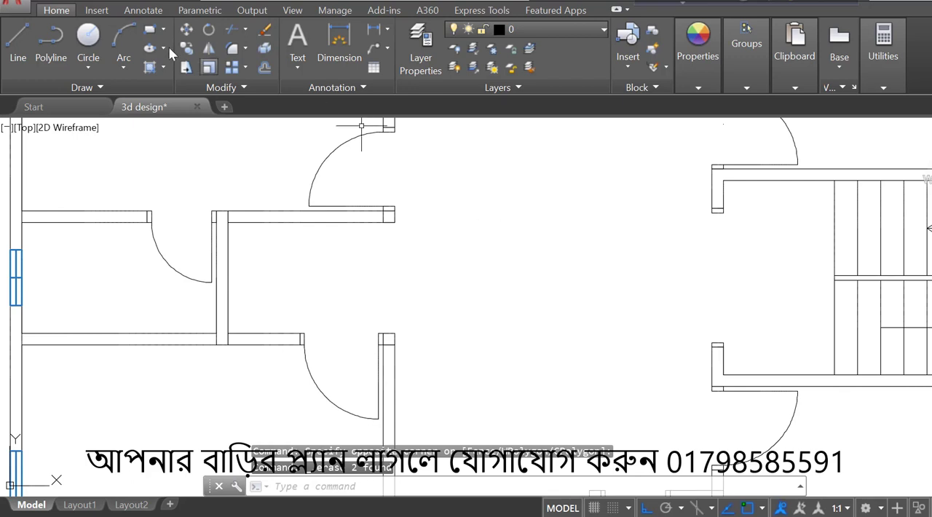
- Draw a vertical line between the two staircase entrance frames, plus a horizontal line from its midpoint into the central hall
click(14, 47)
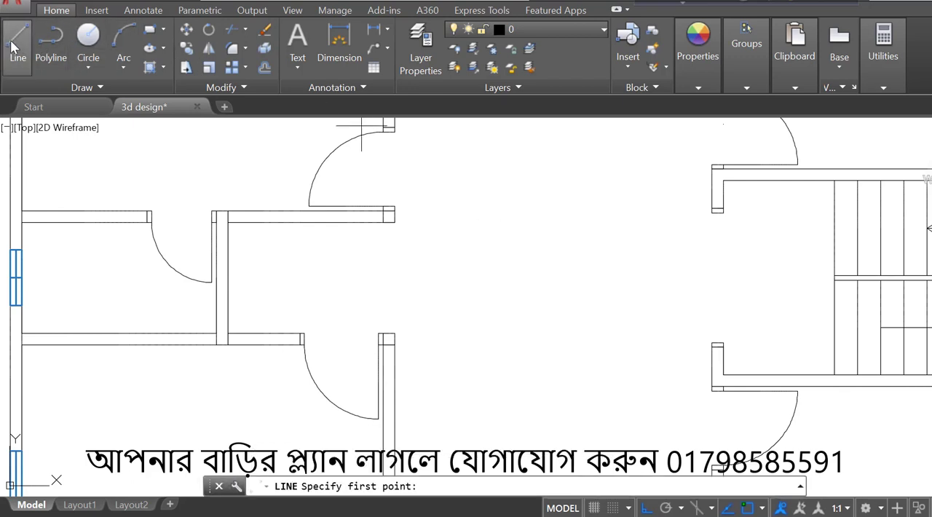
click(718, 209)
click(717, 342)
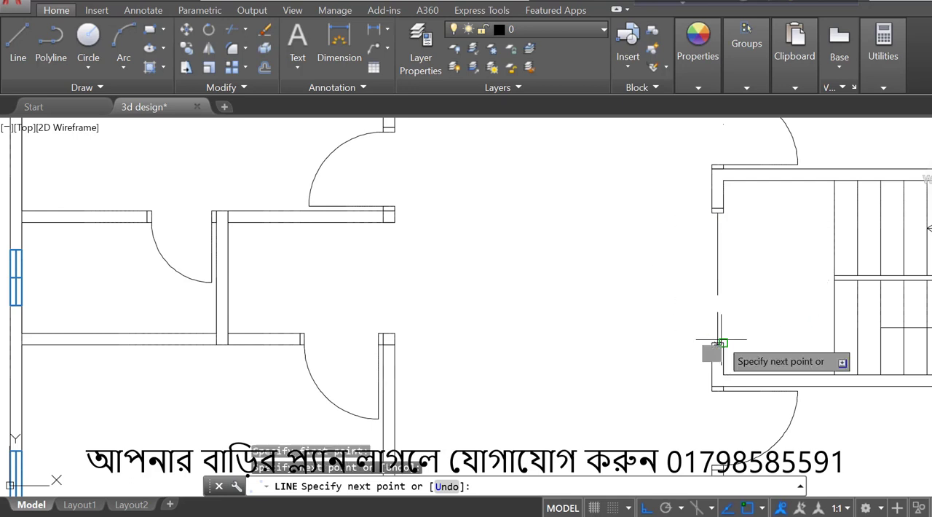
click(717, 278)
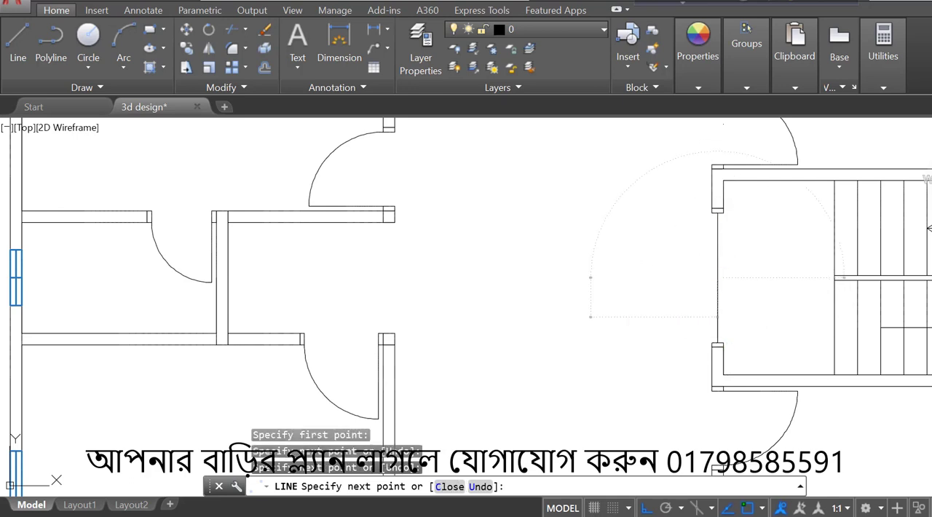
click(591, 277)
- Draw horizontal leaf lines into the central hall from the hall-side corners of the staircase entrance's lower and upper frames
click(22, 40)
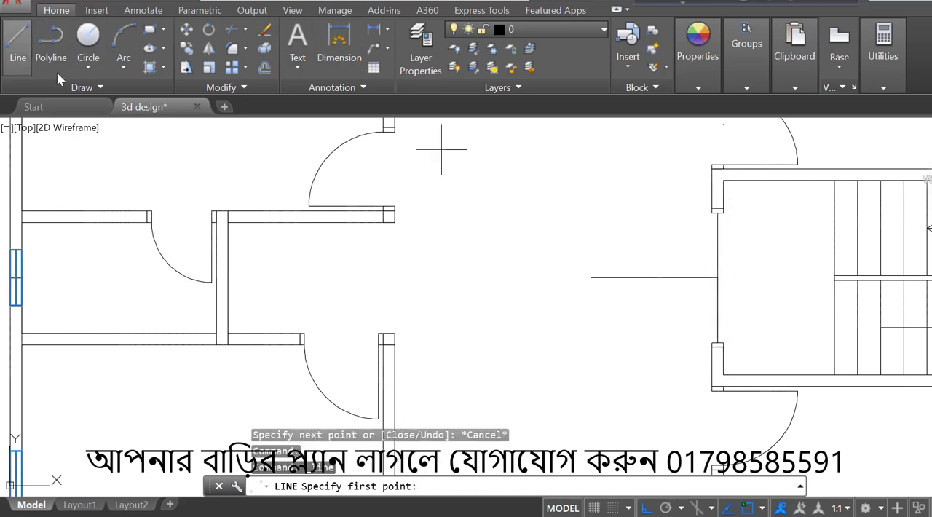
scroll(716, 345, up, 2)
click(713, 349)
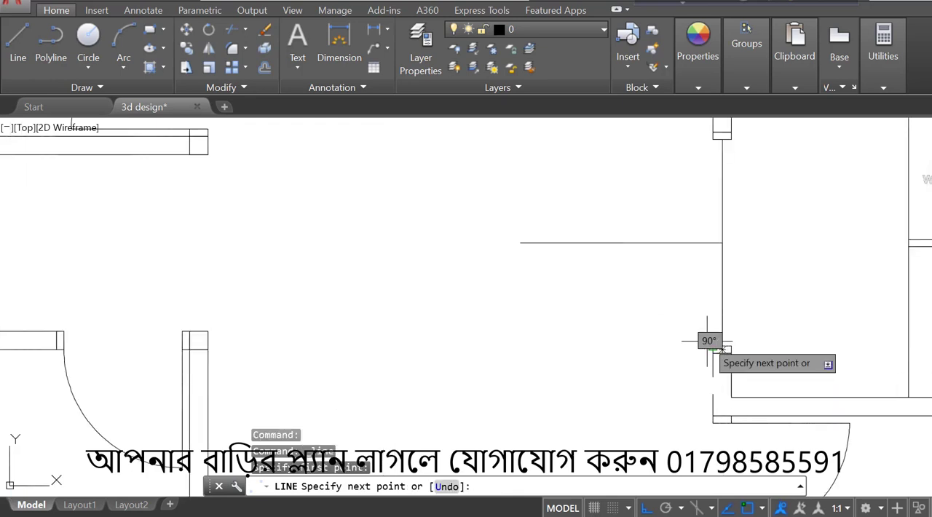
click(565, 351)
key(Return)
key(Return)
scroll(565, 351, down, 3)
scroll(604, 271, up, 4)
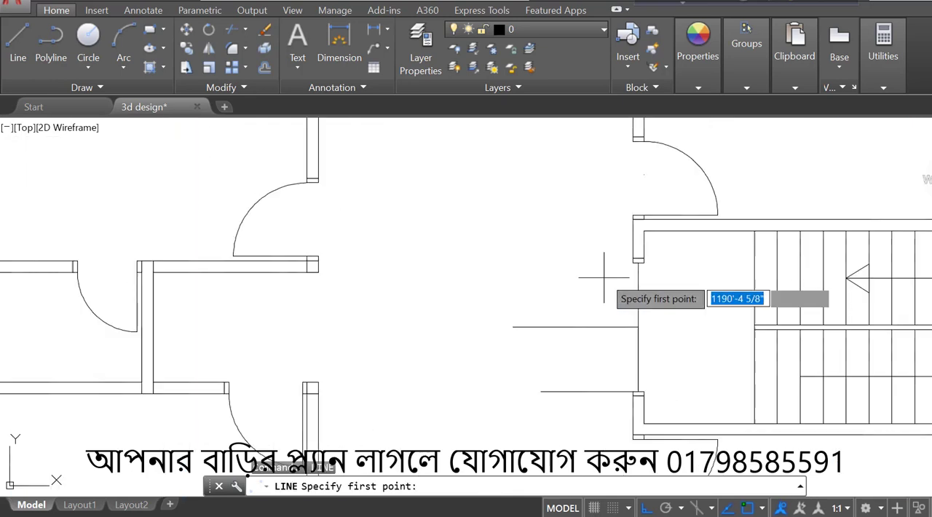
click(657, 251)
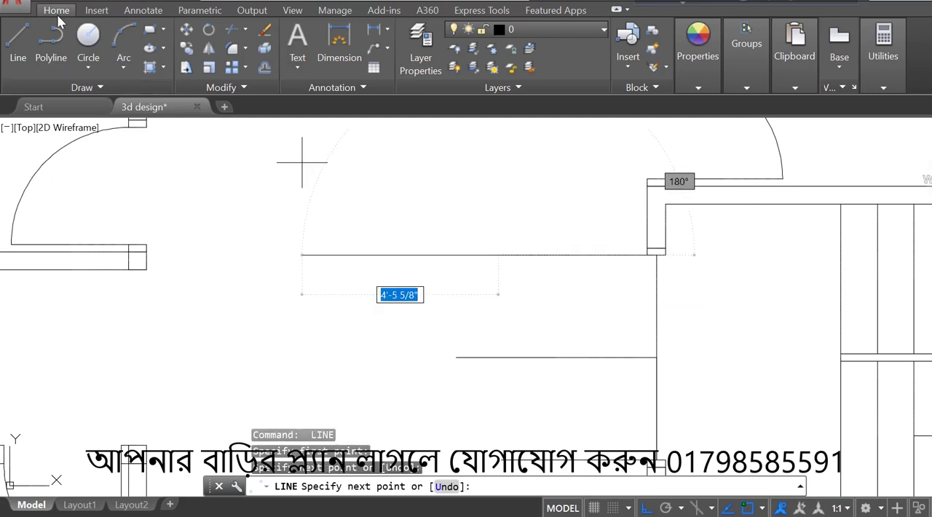
- Draw two circles of about 2'-4" radius centred on the entrance frames' hall-side corners, each reaching the horizontal midline
click(86, 50)
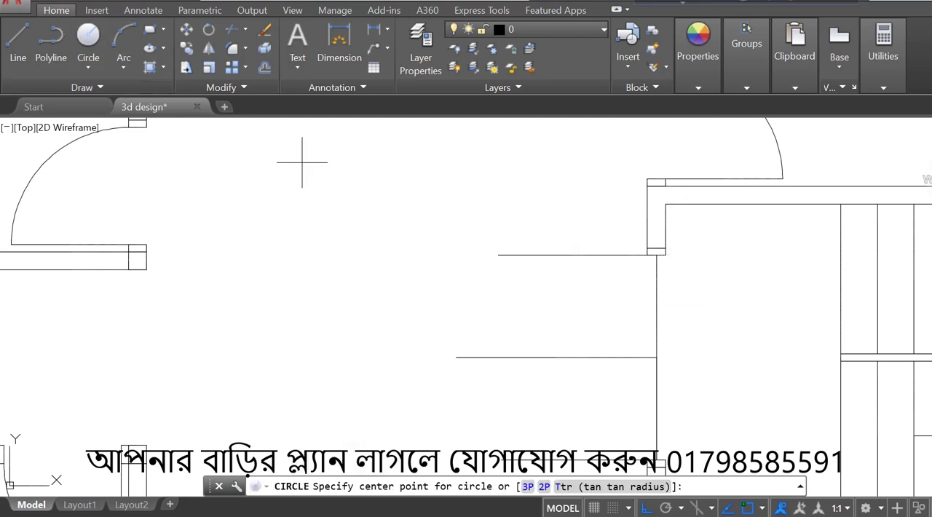
click(647, 255)
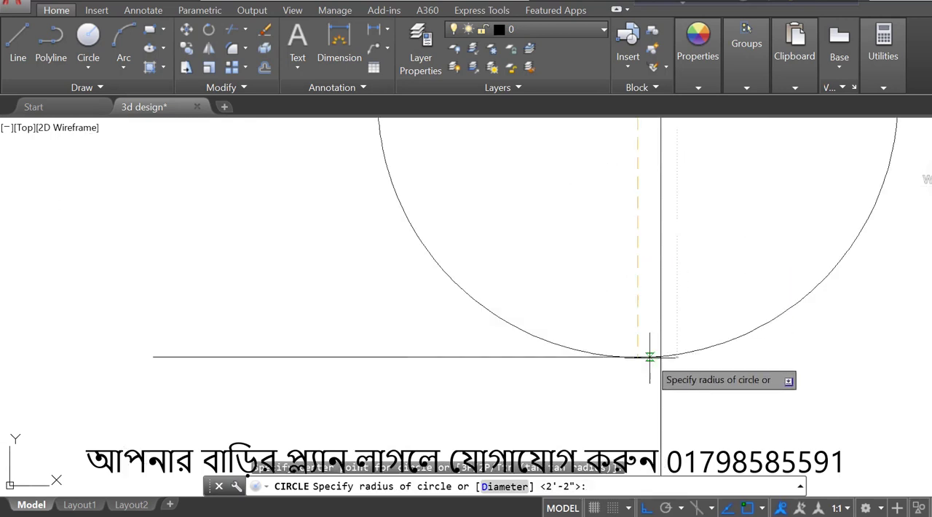
scroll(644, 358, up, 4)
click(629, 357)
scroll(623, 342, down, 4)
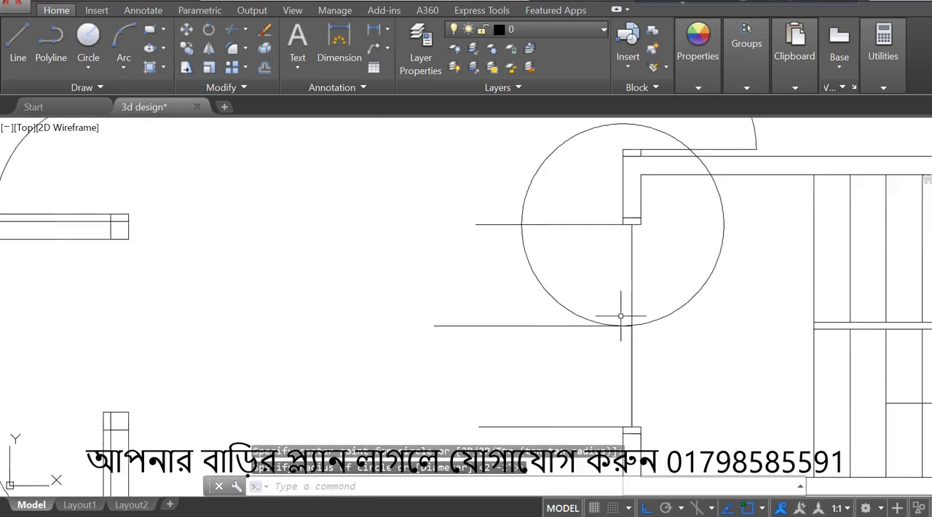
key(Return)
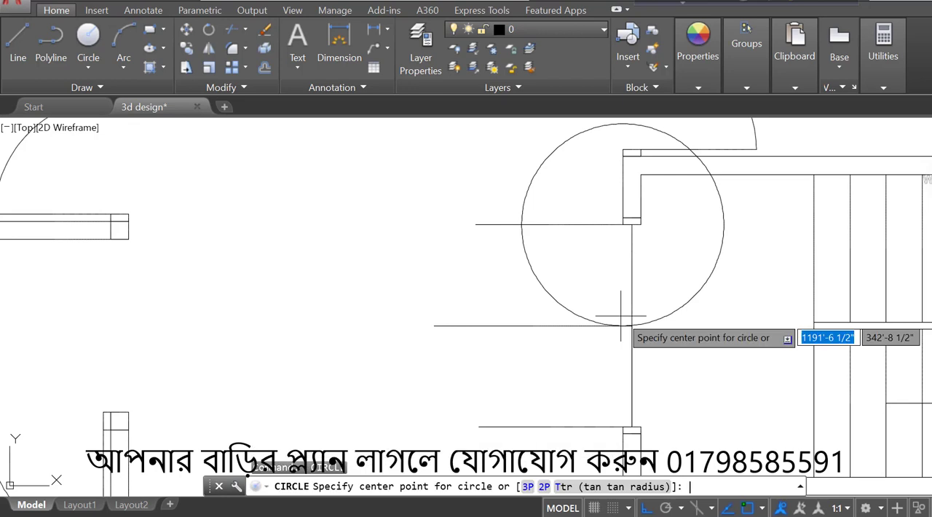
click(631, 430)
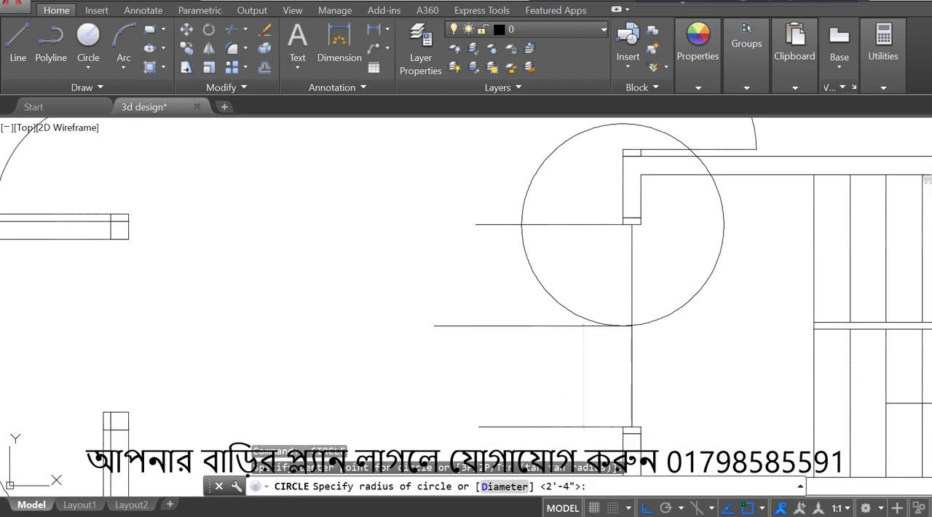
click(621, 328)
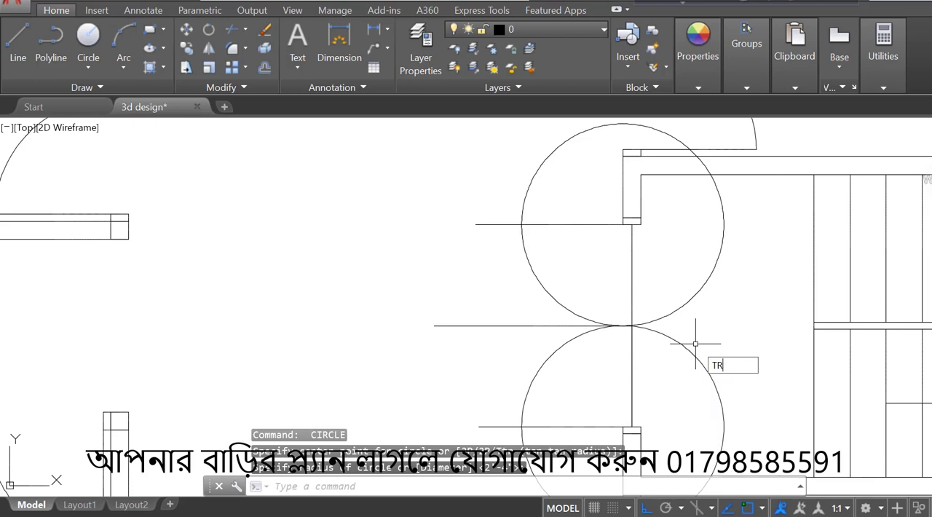
- Trim the circles and horizontal lines at the staircase entrance into two door leaves with quarter-circle swing arcs on the hall side
text(TR)
key(Return)
key(Return)
scroll(696, 342, down, 2)
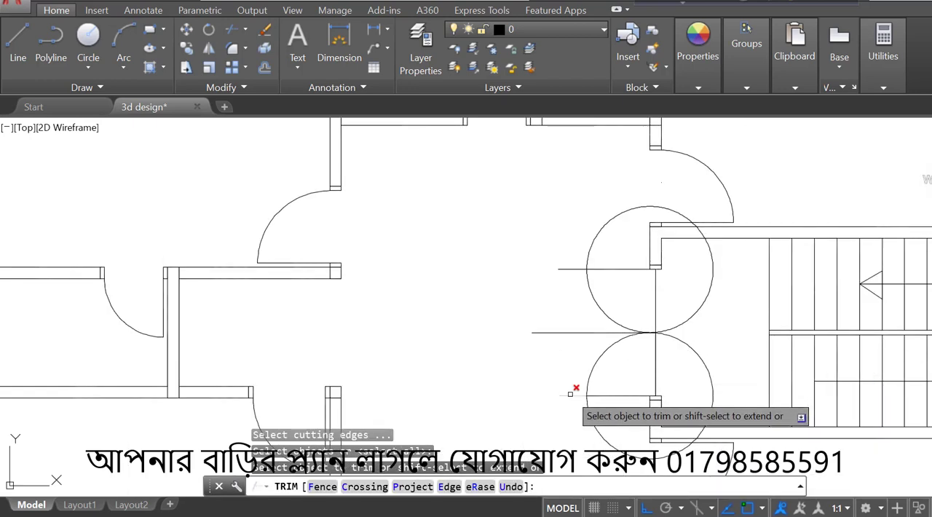
click(570, 394)
click(557, 333)
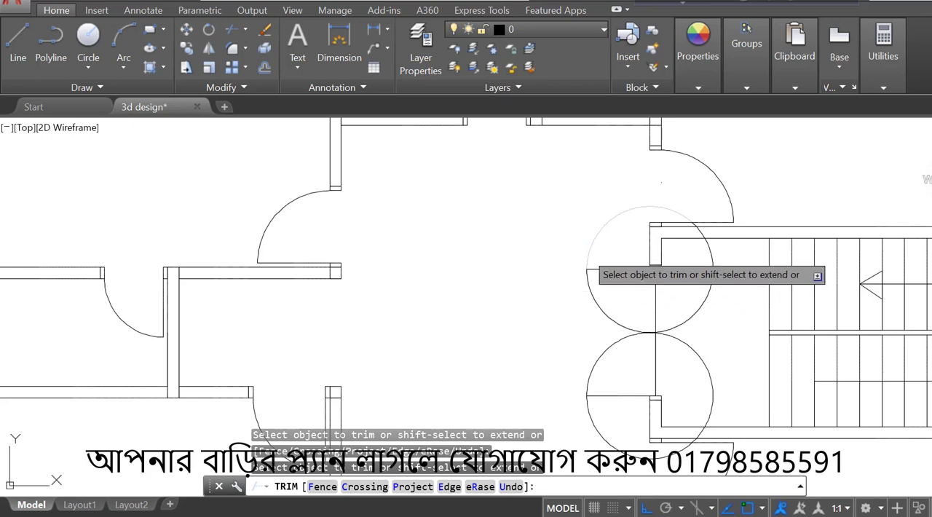
scroll(588, 271, down, 2)
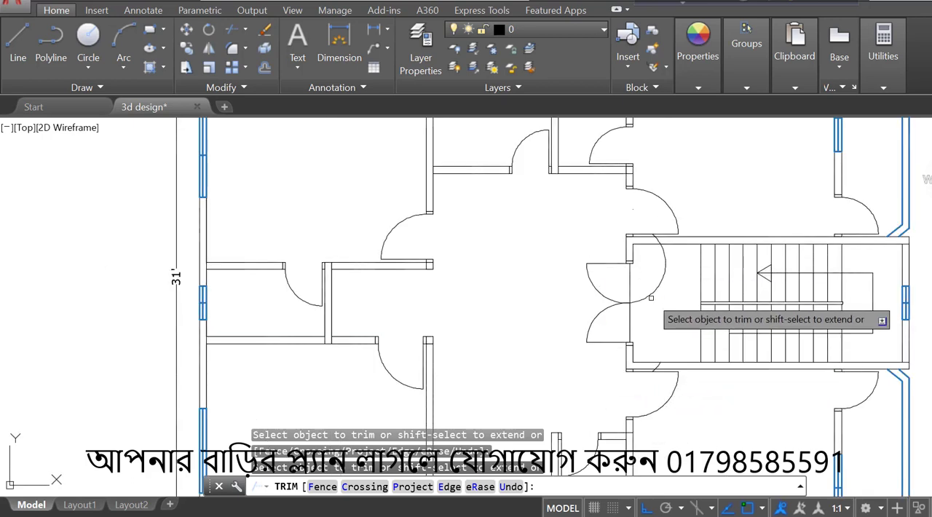
key(Escape)
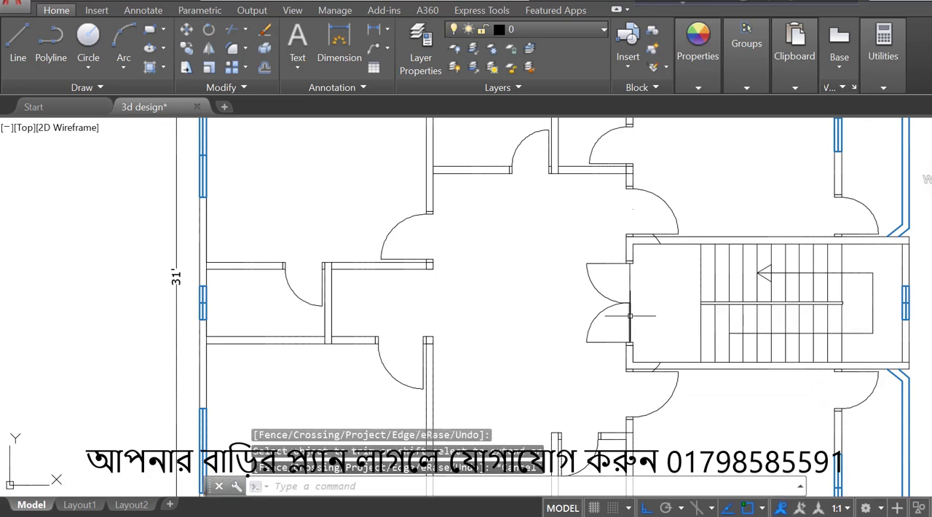
- Erase the leftover vertical construction line across the staircase entrance and the stray arc piece at the upper stair wall
click(630, 316)
key(Delete)
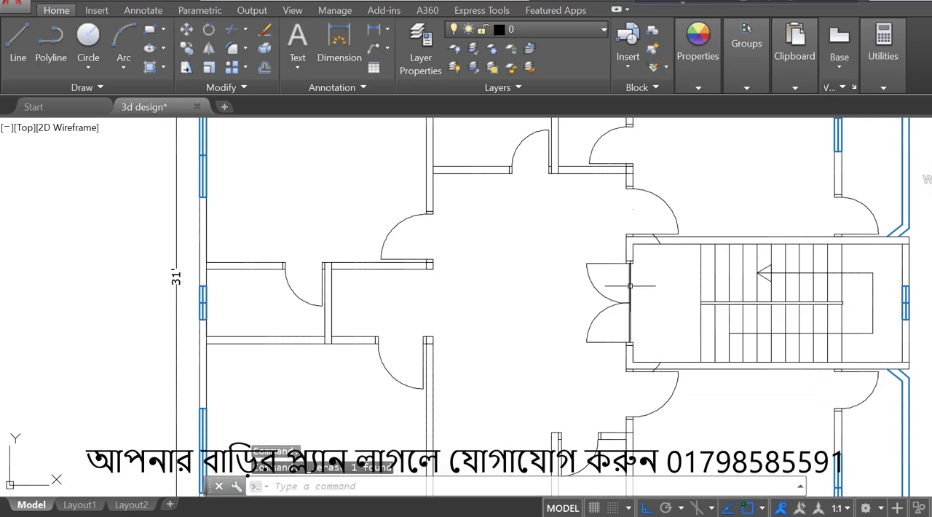
click(630, 285)
key(Delete)
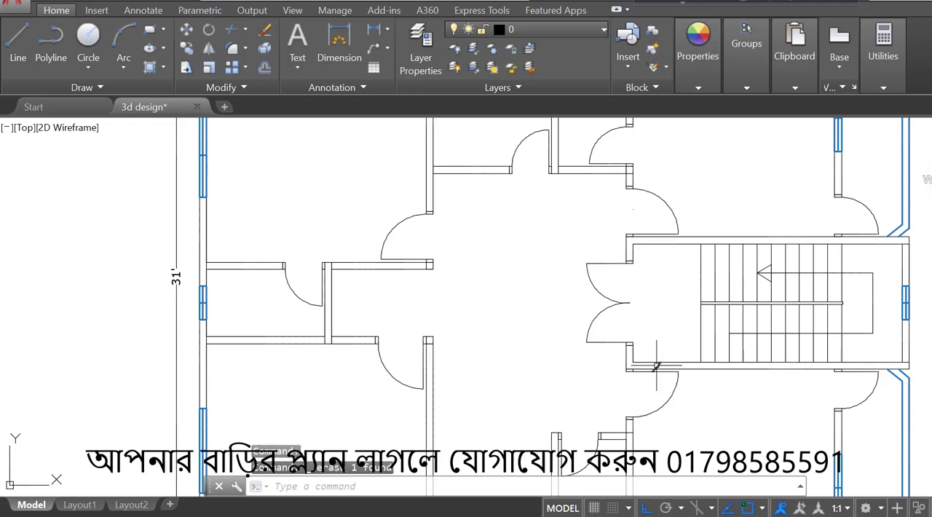
- Examine the whole floor plan with its windows, doors and double staircase entrance door, alongside the neighbouring drawings
scroll(657, 277, down, 4)
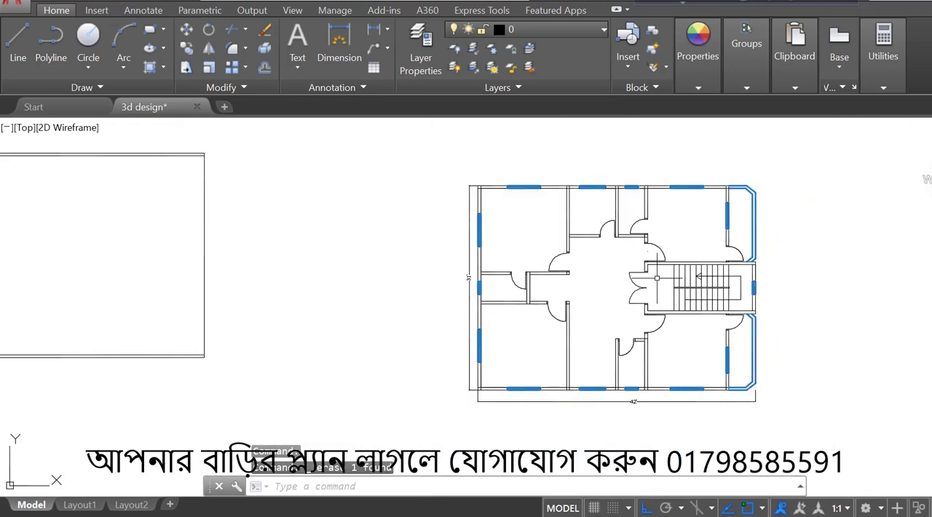
scroll(619, 262, up, 2)
scroll(606, 255, down, 2)
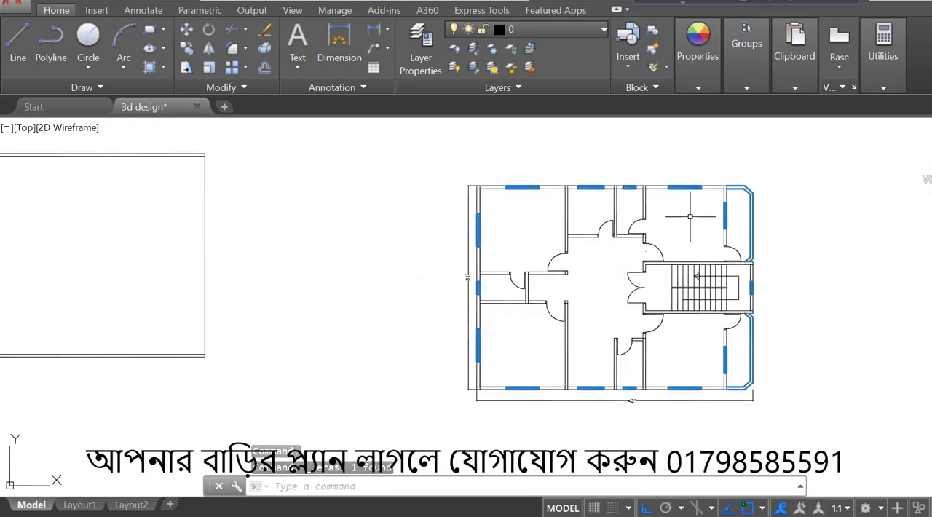
scroll(689, 213, up, 2)
scroll(689, 214, down, 4)
scroll(689, 213, up, 4)
scroll(690, 219, down, 4)
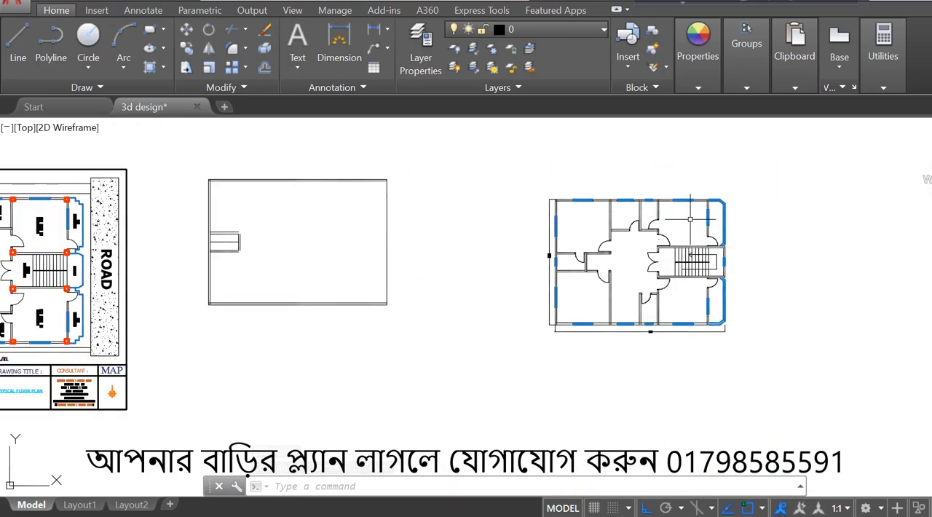
scroll(690, 219, up, 4)
scroll(690, 218, down, 2)
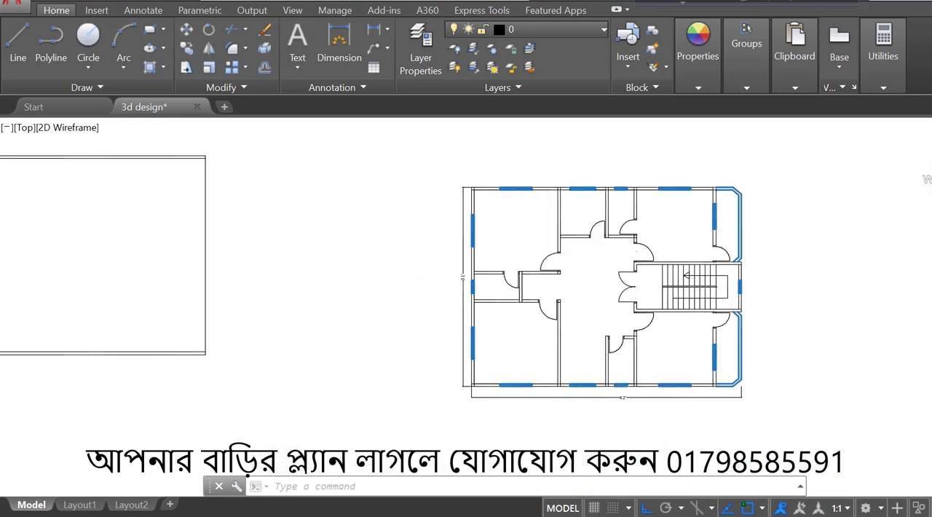
scroll(828, 366, up, 2)
scroll(827, 365, down, 2)
scroll(810, 294, up, 2)
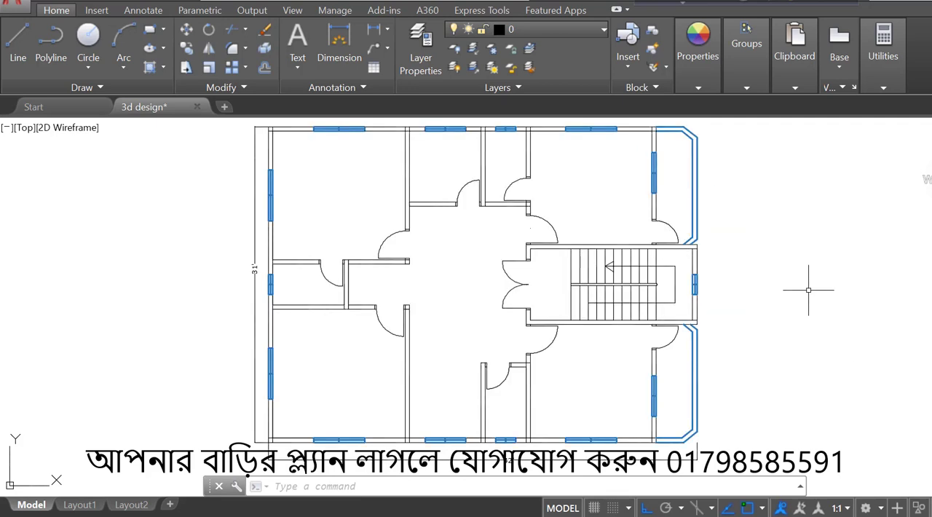